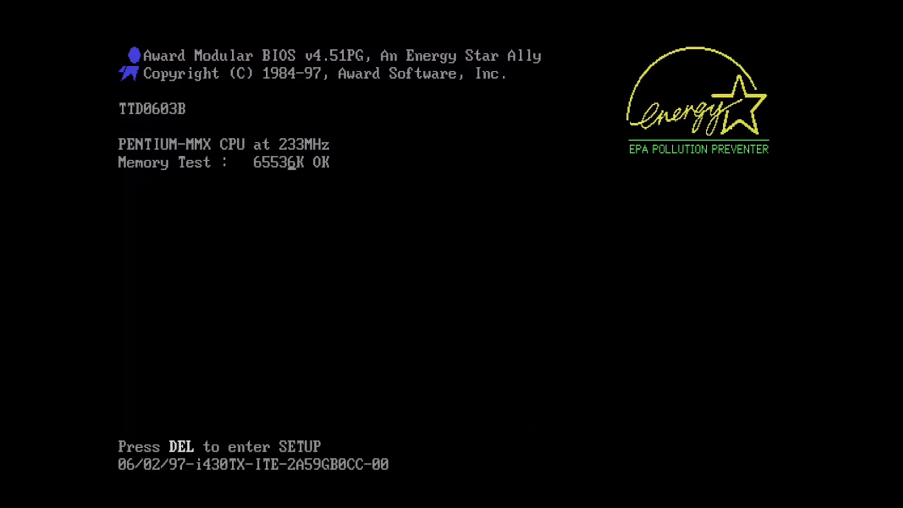
Enter the BIOS setup and run IDE HDD Auto Detection, accepting the detected primary master and continuing through the remaining drive positions.
{"action": "key", "text": "Delete"}
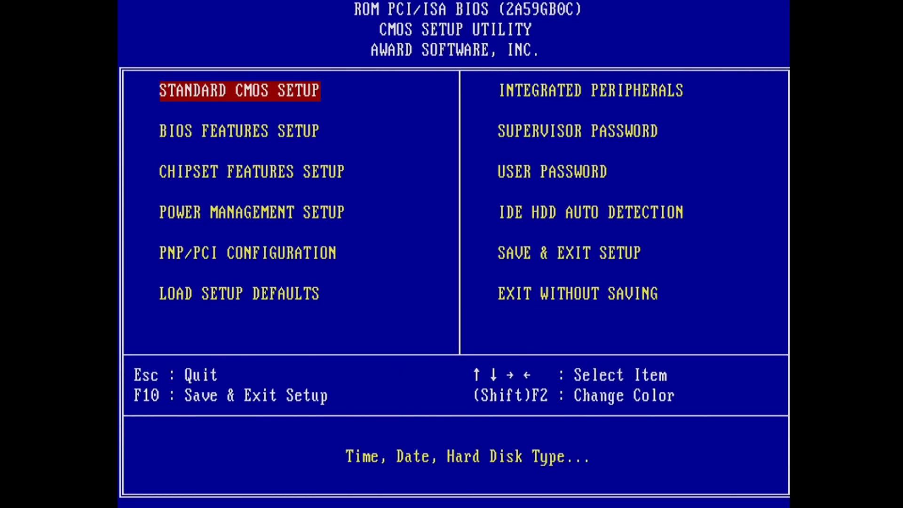
{"action": "key", "text": "Right"}
{"action": "key", "text": "Down"}
{"action": "key", "text": "Down"}
{"action": "key", "text": "Down"}
{"action": "key", "text": "Down"}
{"action": "key", "text": "Up"}
{"action": "key", "text": "Return"}
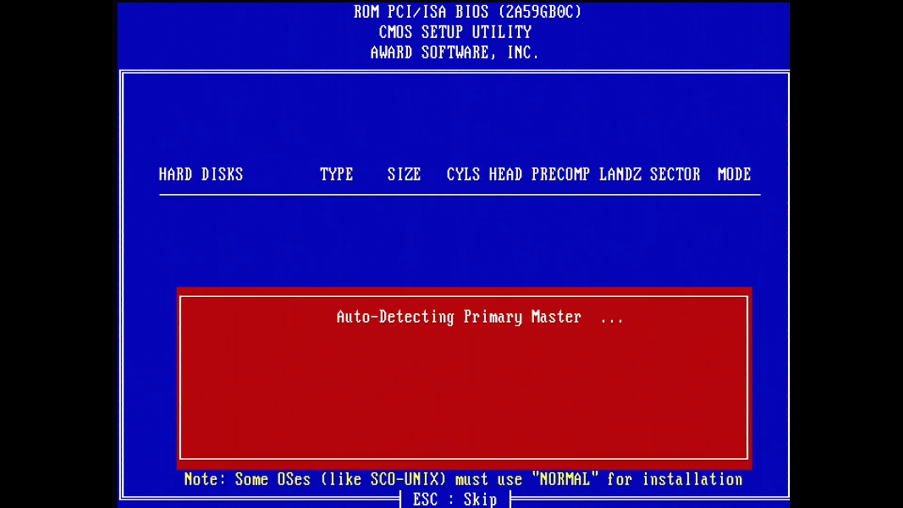
{"action": "type", "text": "y"}
{"action": "key", "text": "Return"}
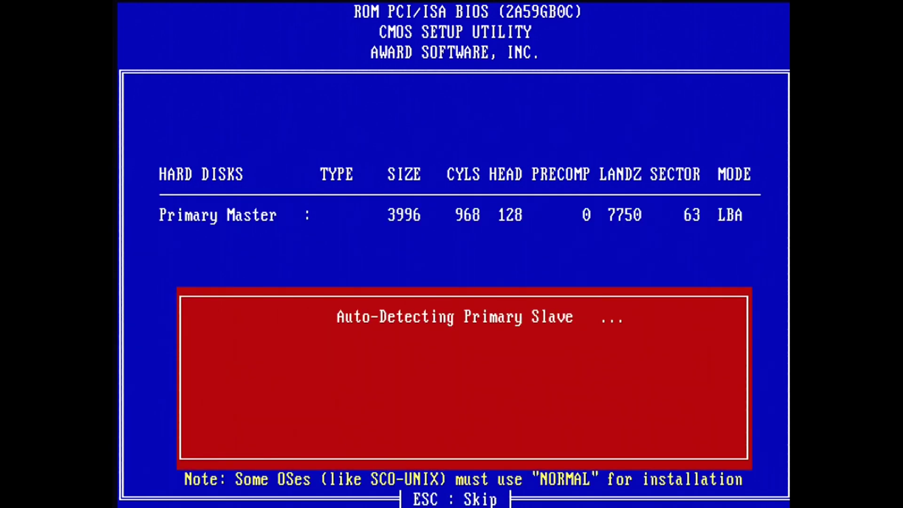
{"action": "key", "text": "Return"}
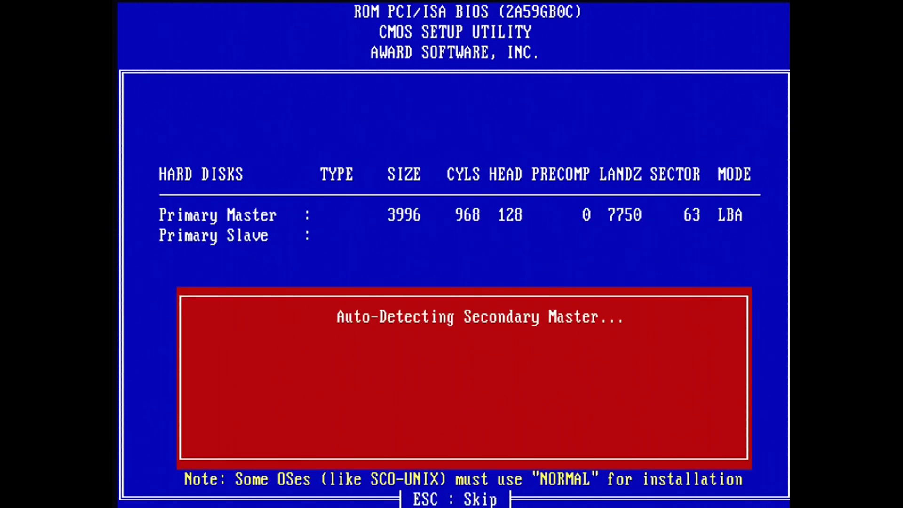
{"action": "key", "text": "Return"}
{"action": "key", "text": "Return"}
Set Boot Sequence in BIOS Features Setup to CDROM,C,A, and save and exit the BIOS setup.
{"action": "key", "text": "Left"}
{"action": "key", "text": "Up"}
{"action": "key", "text": "Up"}
{"action": "key", "text": "Return"}
{"action": "key", "text": "Down"}
{"action": "key", "text": "Down"}
{"action": "key", "text": "Down"}
{"action": "key", "text": "Down"}
{"action": "key", "text": "Page_Down"}
{"action": "key", "text": "Page_Down"}
{"action": "key", "text": "Page_Down"}
{"action": "key", "text": "Page_Down"}
{"action": "key", "text": "Page_Down"}
{"action": "key", "text": "Page_Down"}
{"action": "key", "text": "Page_Down"}
{"action": "key", "text": "Page_Down"}
{"action": "key", "text": "Page_Down"}
{"action": "key", "text": "Page_Down"}
{"action": "key", "text": "Page_Down"}
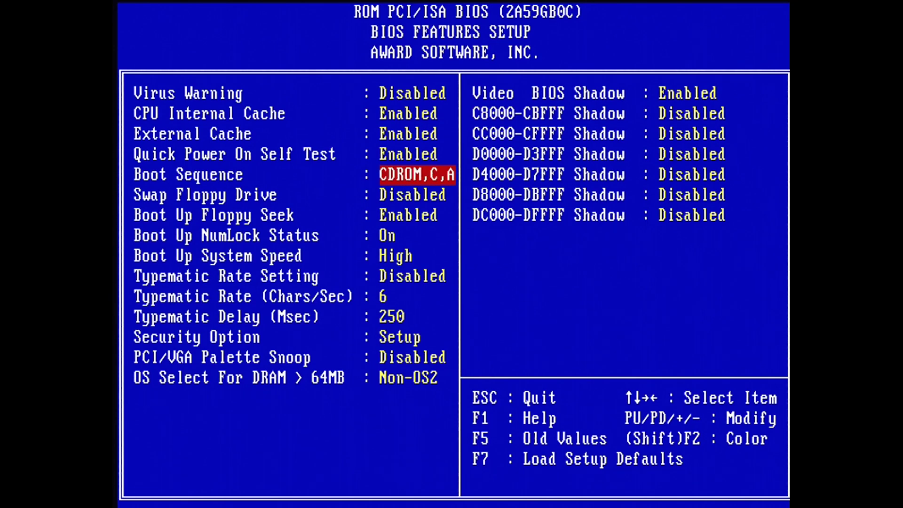
{"action": "key", "text": "Escape"}
{"action": "key", "text": "F10"}
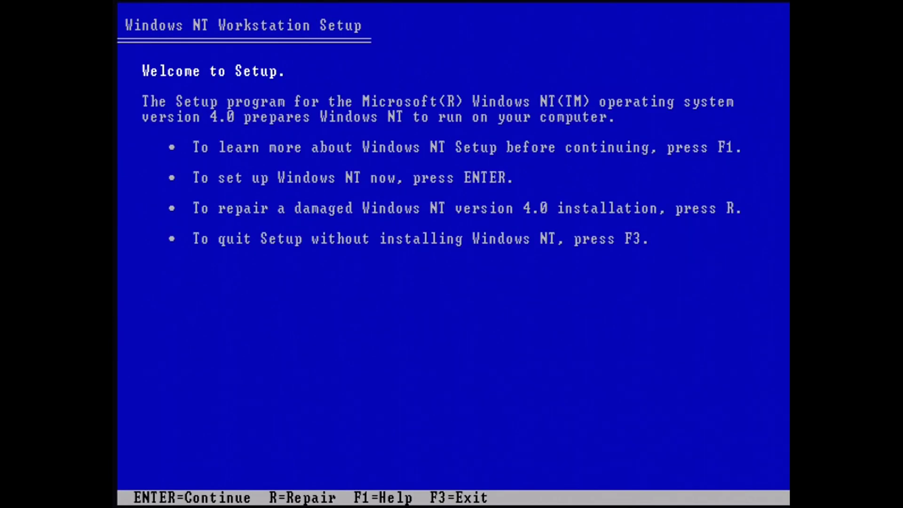
Start Windows NT setup with the recognized storage devices and accept the license agreement, continuing to the partition list.
{"action": "key", "text": "Return"}
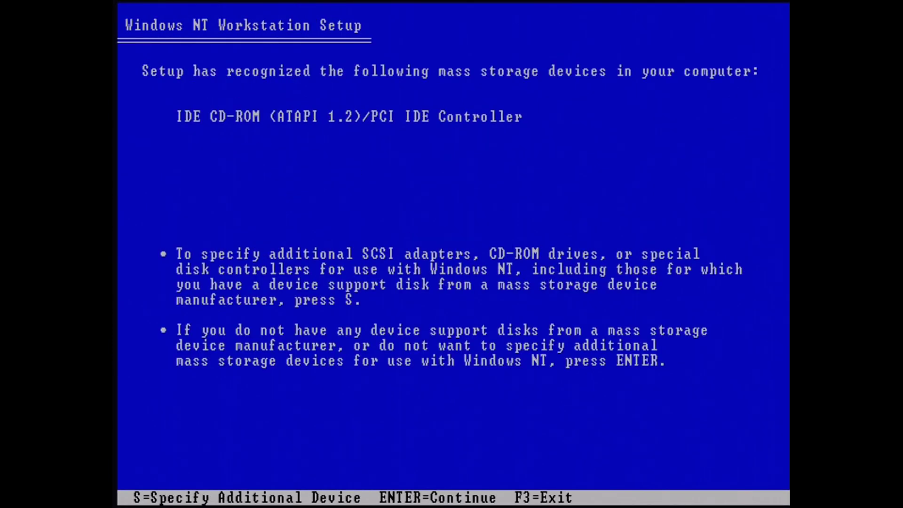
{"action": "key", "text": "Return"}
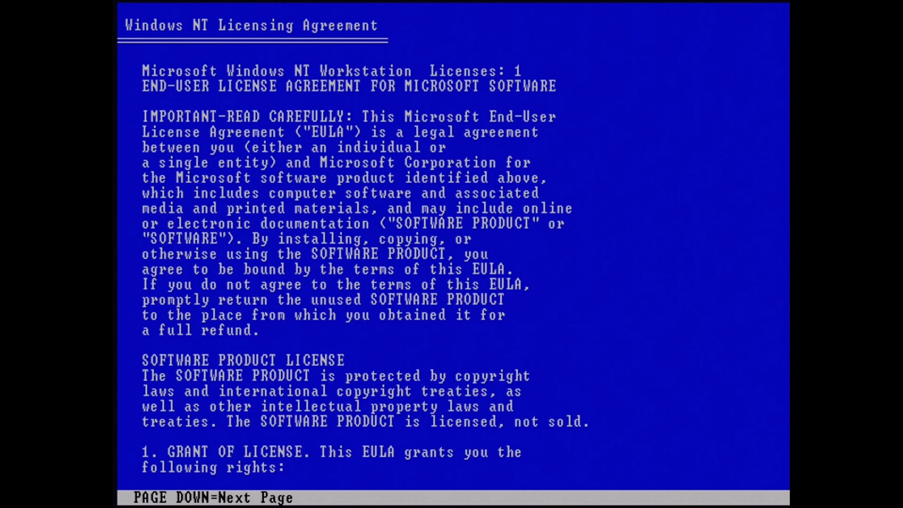
{"action": "key", "text": "Page_Down"}
{"action": "key", "text": "Page_Down"}
{"action": "key", "text": "Page_Down"}
{"action": "key", "text": "Page_Down"}
{"action": "key", "text": "Page_Down"}
{"action": "key", "text": "Page_Down"}
{"action": "key", "text": "Page_Down"}
{"action": "key", "text": "Page_Down"}
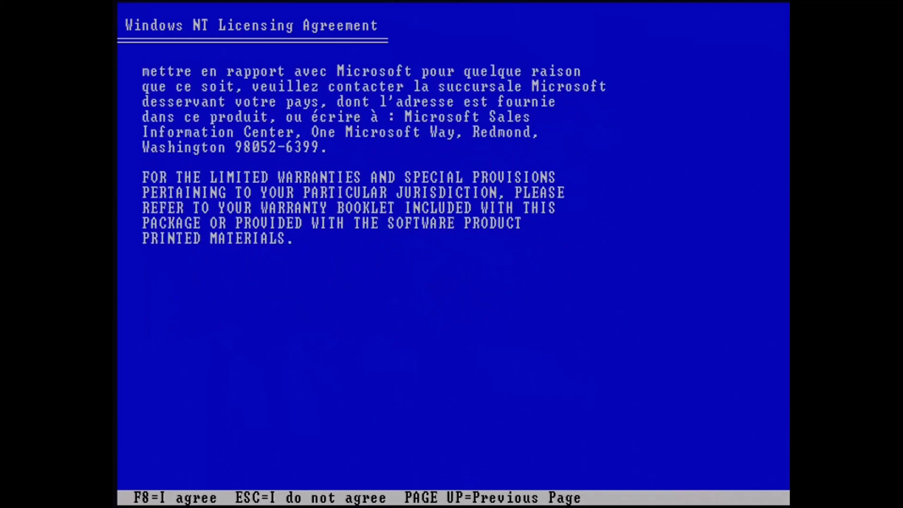
{"action": "key", "text": "F8"}
{"action": "key", "text": "Return"}
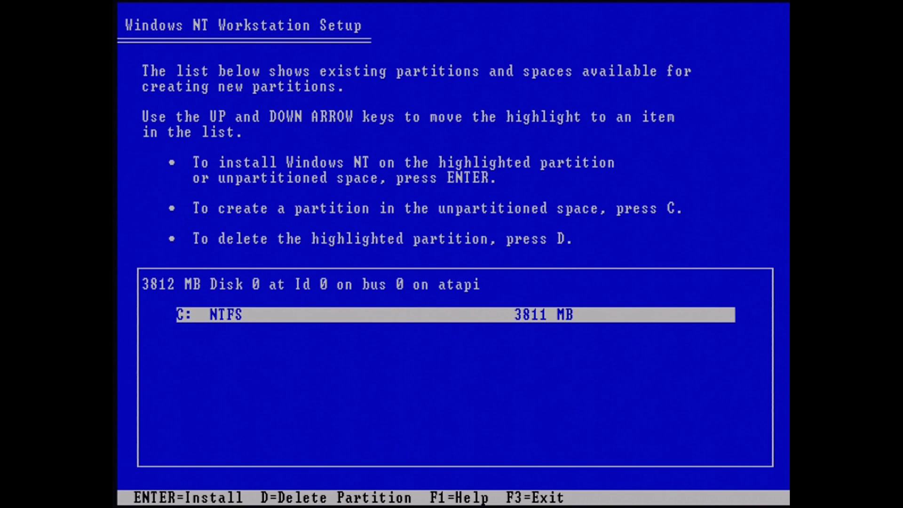
Delete the existing NTFS system partition C: and confirm the deletion.
{"action": "key", "text": "d"}
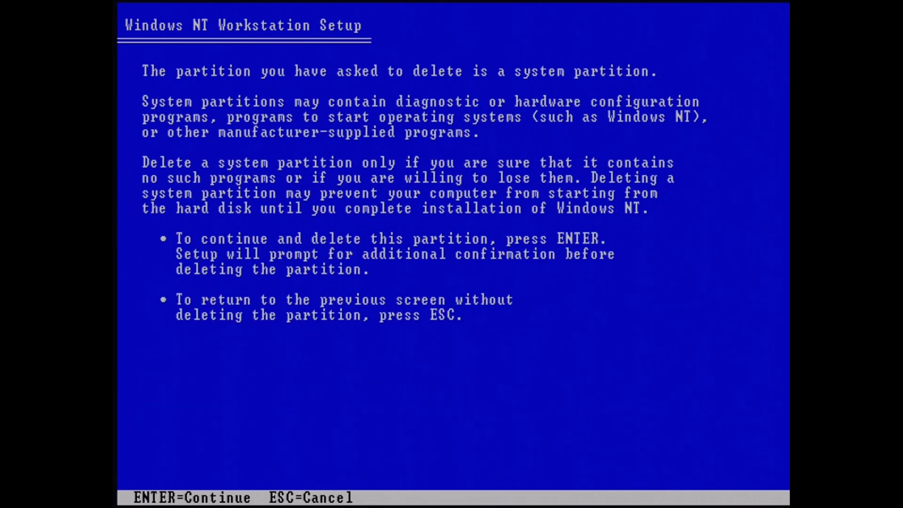
{"action": "key", "text": "Return"}
{"action": "key", "text": "l"}
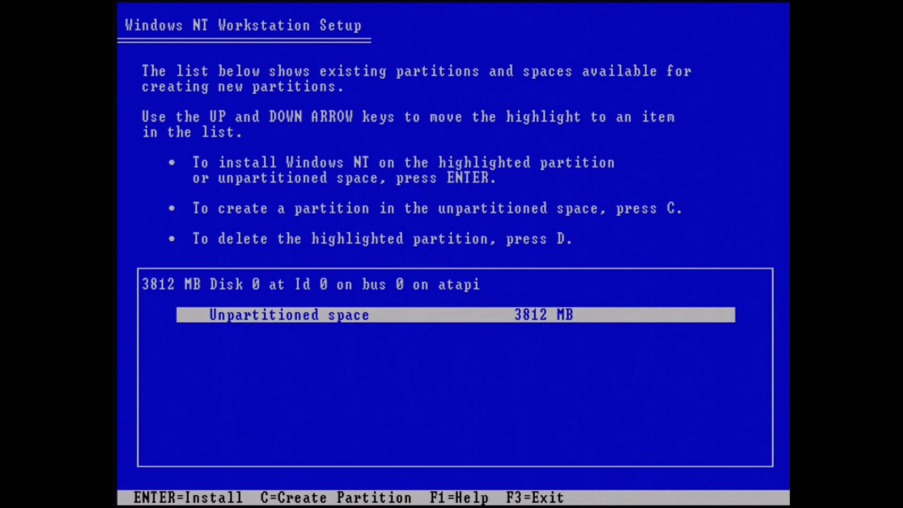
Create a new 3811 MB partition in the unpartitioned space.
{"action": "key", "text": "c"}
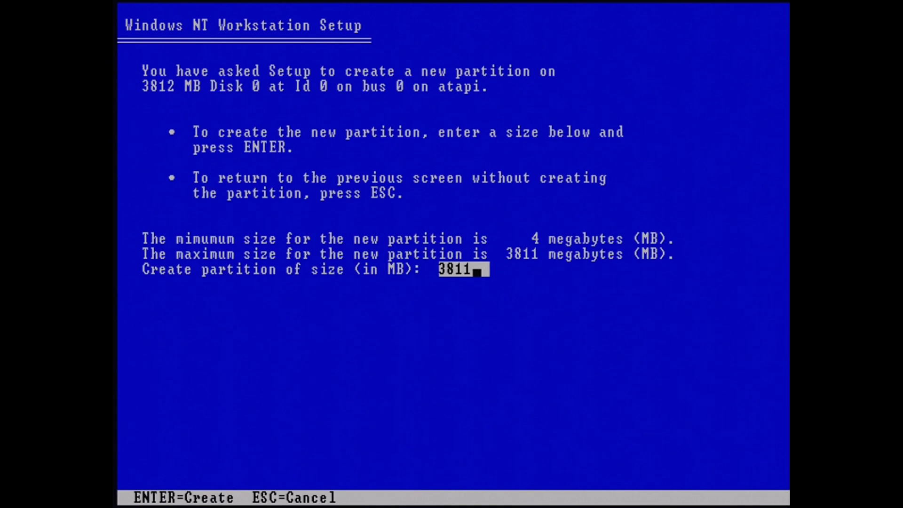
{"action": "key", "text": "BackSpace"}
{"action": "key", "text": "BackSpace"}
{"action": "key", "text": "BackSpace"}
{"action": "key", "text": "BackSpace"}
{"action": "type", "text": "388"}
{"action": "key", "text": "BackSpace"}
{"action": "type", "text": "11"}
{"action": "key", "text": "Return"}
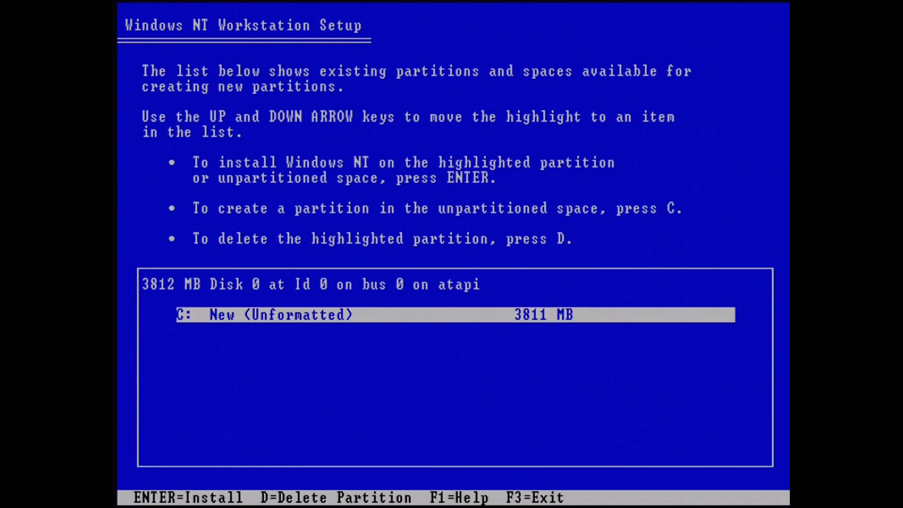
Choose the new unformatted C: partition for the installation and format it with the NTFS file system.
{"action": "key", "text": "Return"}
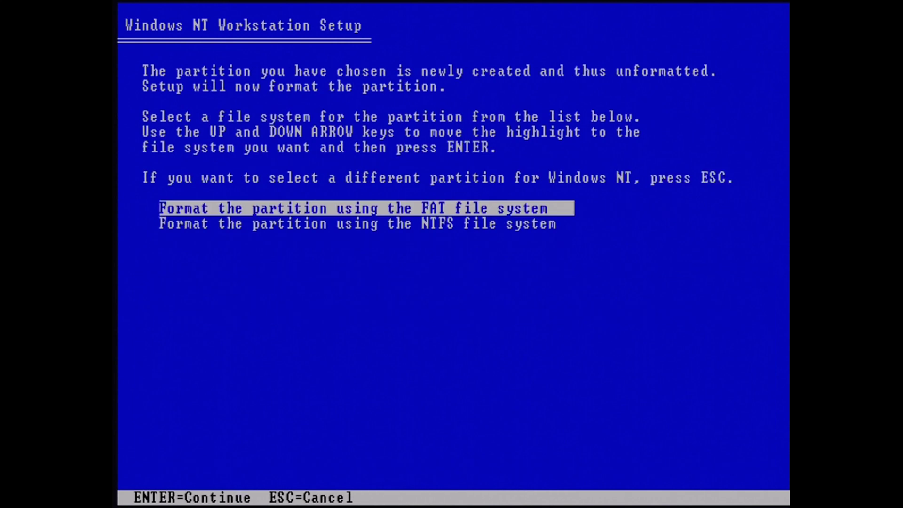
{"action": "key", "text": "Down"}
{"action": "key", "text": "Up"}
{"action": "key", "text": "Down"}
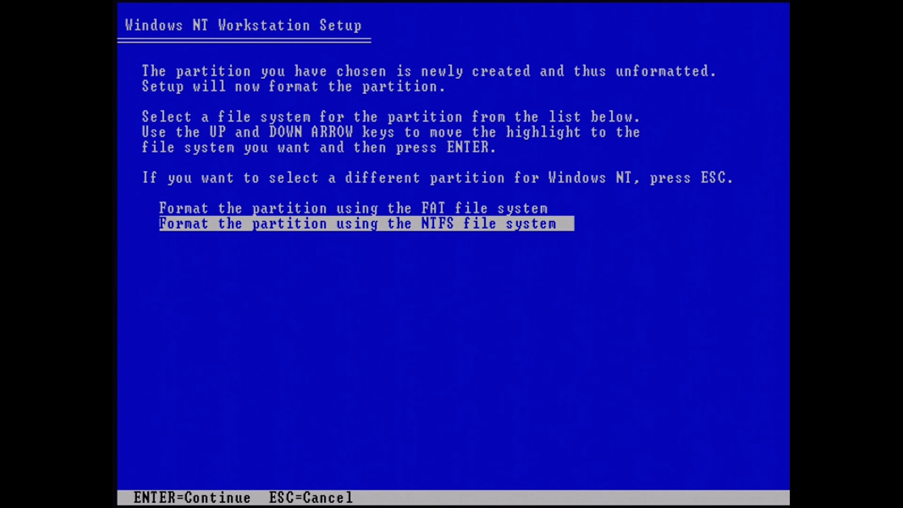
{"action": "key", "text": "Return"}
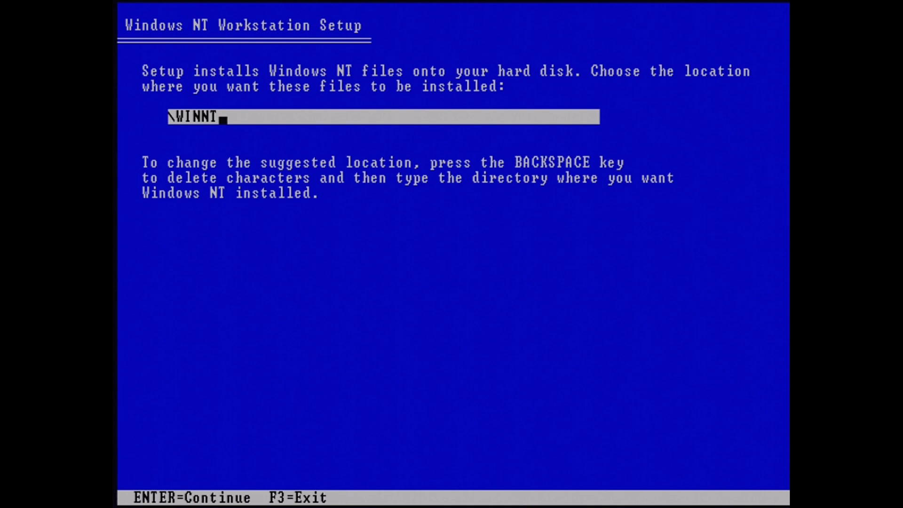
Install the Windows NT files in the \WINNT directory and restart the computer when the text-mode part is complete.
{"action": "key", "text": "Return"}
{"action": "key", "text": "Return"}
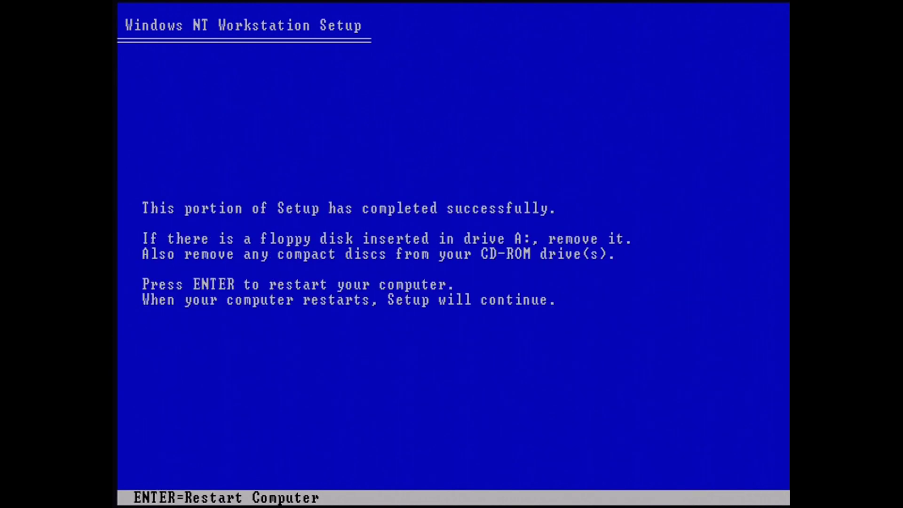
{"action": "key", "text": "Return"}
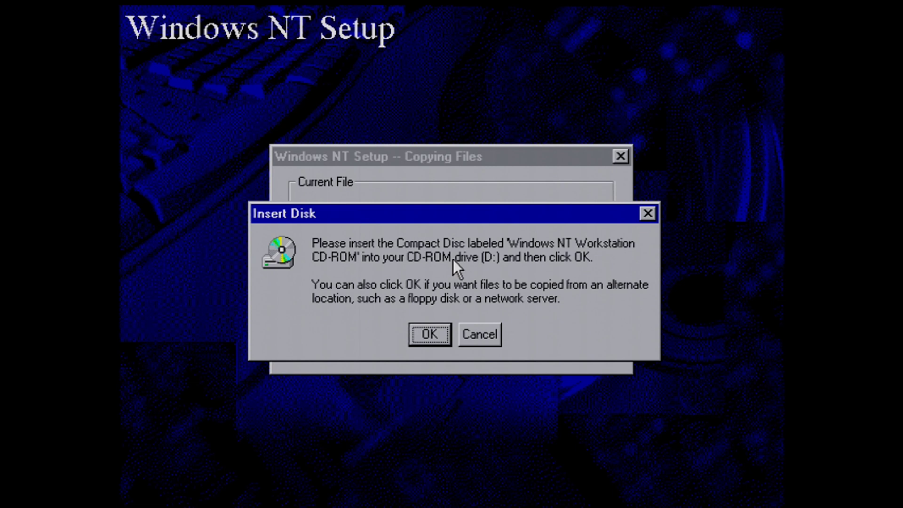
Continue with the setup CD inserted in drive D: and choose the Custom setup type.
{"action": "left_click", "coordinate": [440, 334]}
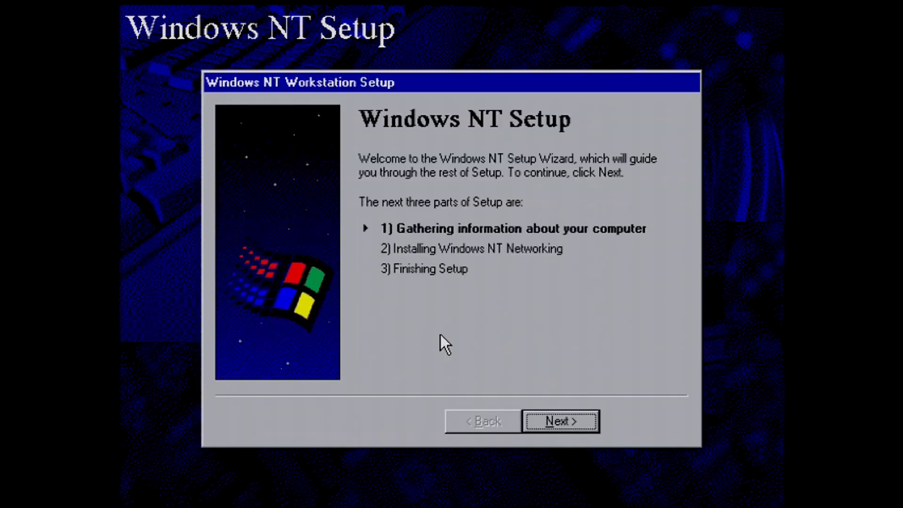
{"action": "key", "text": "Return"}
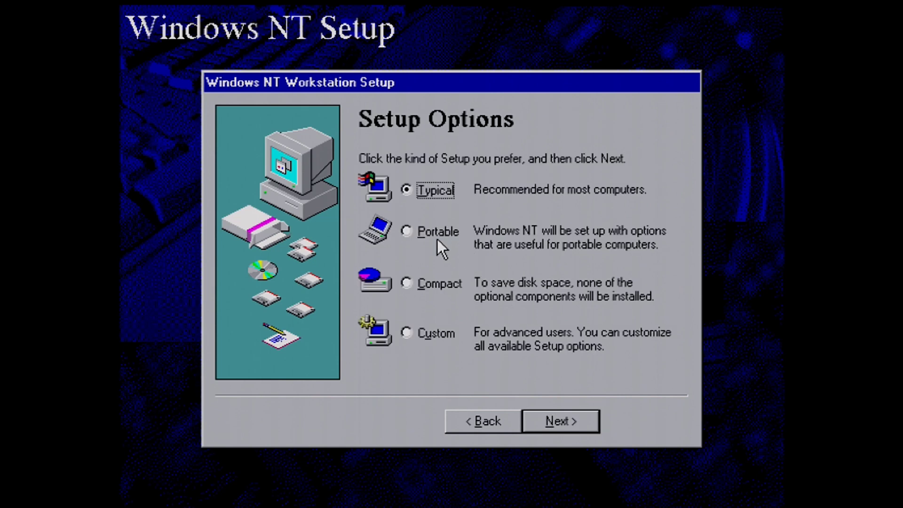
{"action": "left_click", "coordinate": [445, 332]}
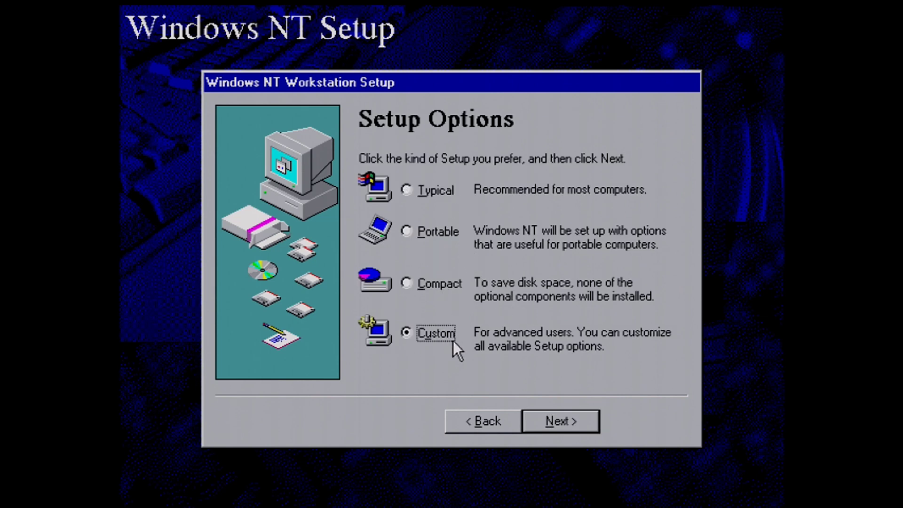
{"action": "left_click", "coordinate": [547, 416]}
Enter the owner's name, set the organization to AtHome, and continue to the computer name page.
{"action": "type", "text": "Mitchell"}
{"action": "key", "text": "Tab"}
{"action": "type", "text": "AtHome"}
{"action": "left_click", "coordinate": [547, 415]}
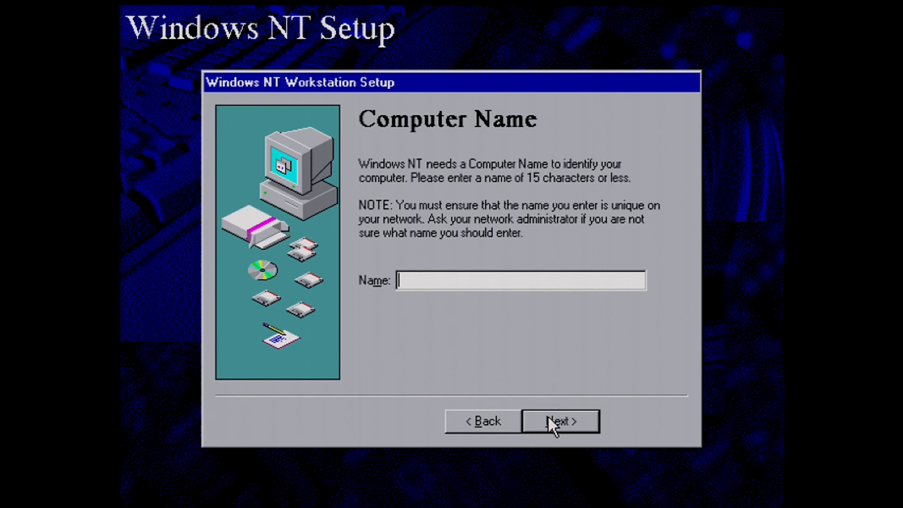
Name the computer NT4-PCCC and leave the Administrator account password blank.
{"action": "type", "text": "NYT"}
{"action": "key", "text": "BackSpace"}
{"action": "key", "text": "BackSpace"}
{"action": "type", "text": "T4-PCCC"}
{"action": "left_click", "coordinate": [548, 415]}
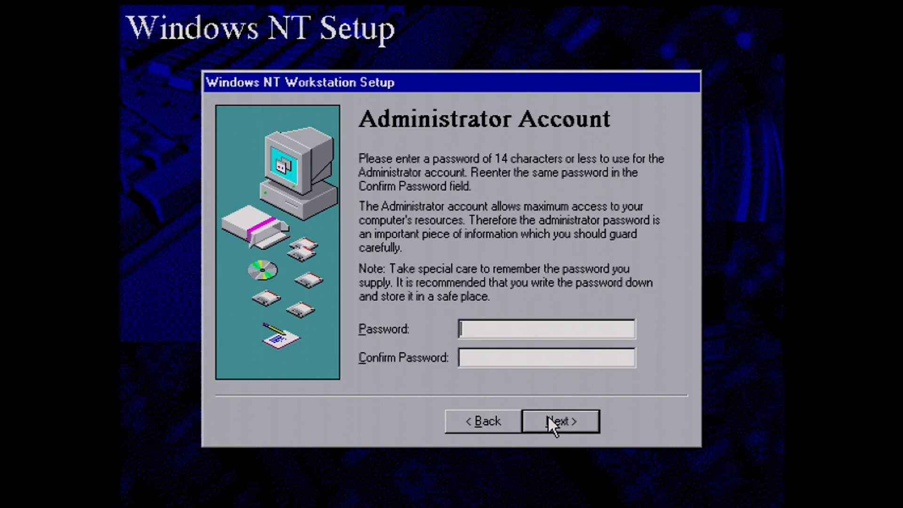
{"action": "left_click", "coordinate": [547, 415]}
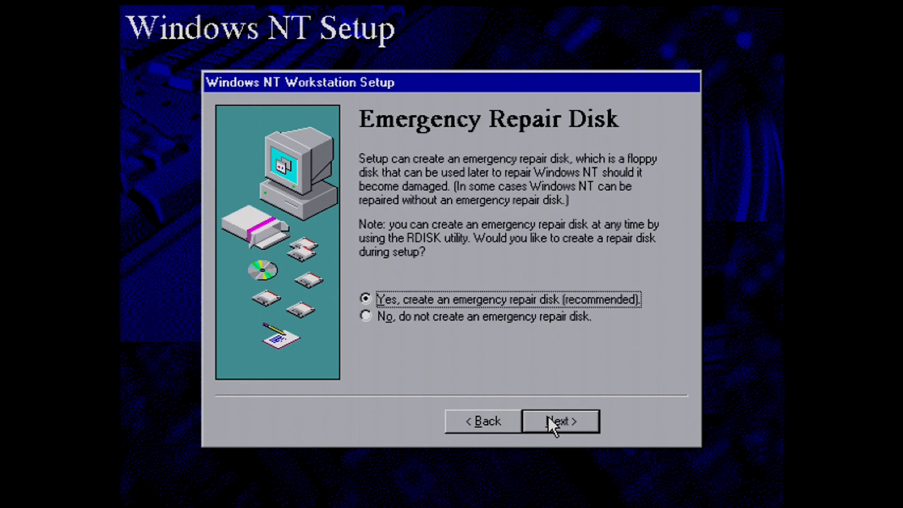
Exclude Accessibility Options from the components to install and include Games with all four of its games.
{"action": "left_click", "coordinate": [548, 414]}
{"action": "key", "text": "space"}
{"action": "left_click", "coordinate": [227, 273]}
{"action": "left_click", "coordinate": [628, 316]}
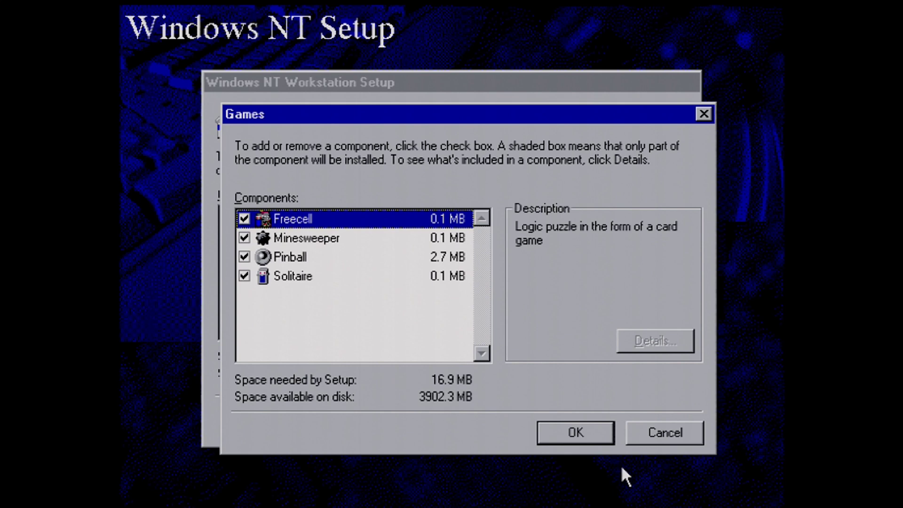
{"action": "left_click", "coordinate": [592, 433]}
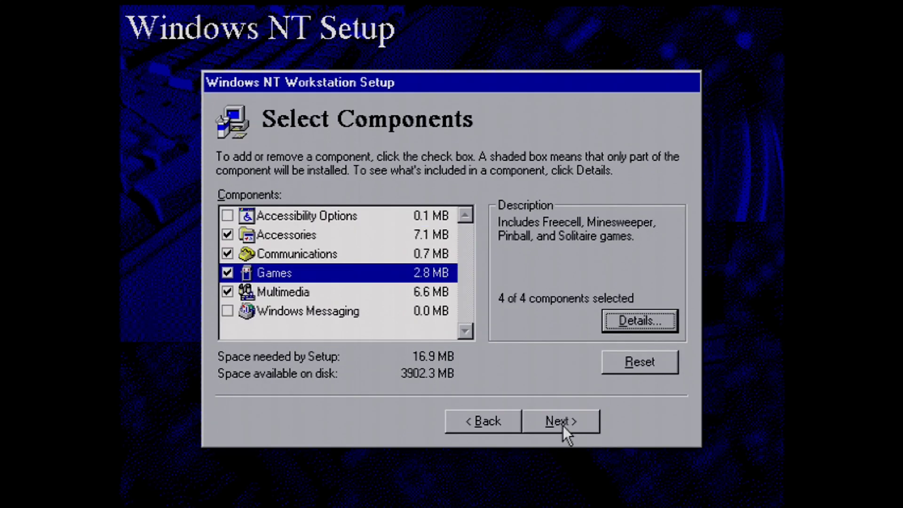
{"action": "left_click", "coordinate": [564, 426]}
Choose not to connect the computer to a network at this time and continue to the finishing part of setup.
{"action": "left_click", "coordinate": [561, 422]}
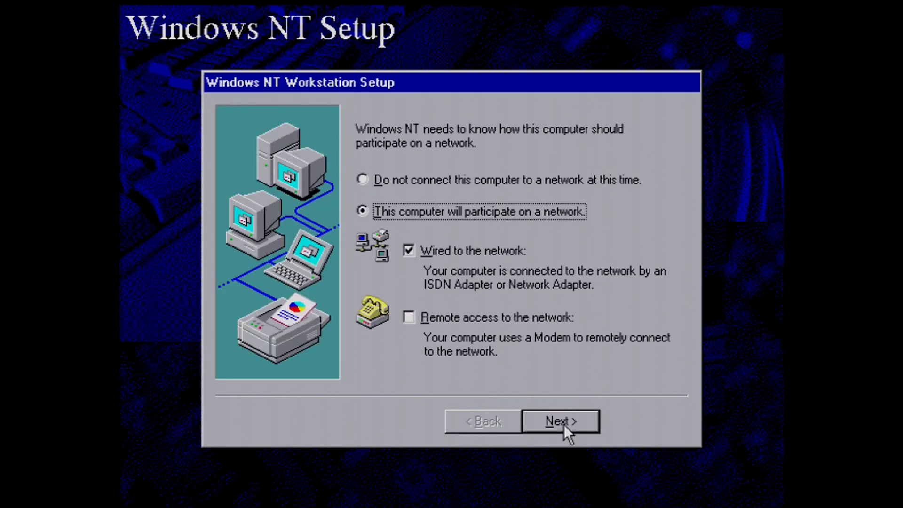
{"action": "key", "text": "Up"}
{"action": "left_click", "coordinate": [565, 424]}
{"action": "left_click", "coordinate": [565, 424]}
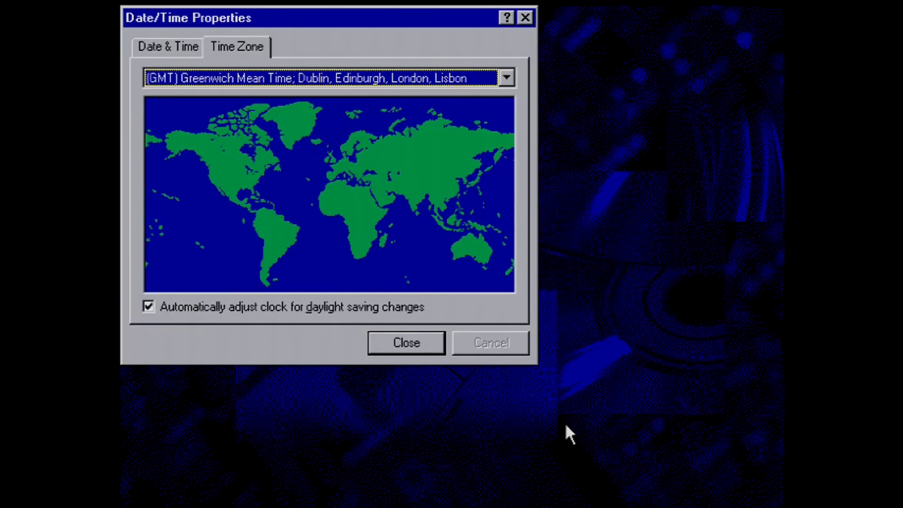
Set the time zone to (GMT+12:00) Wellington, Auckland and close the date and time settings.
{"action": "key", "text": "End"}
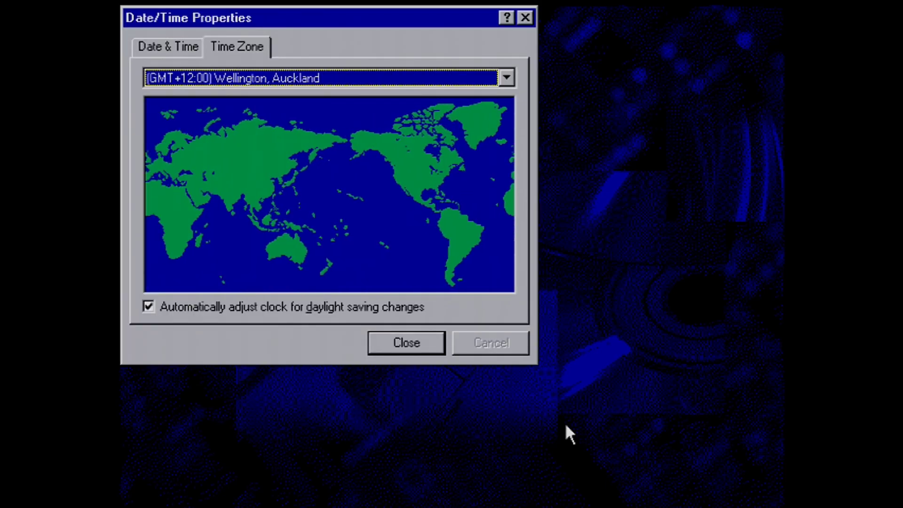
{"action": "key", "text": "Return"}
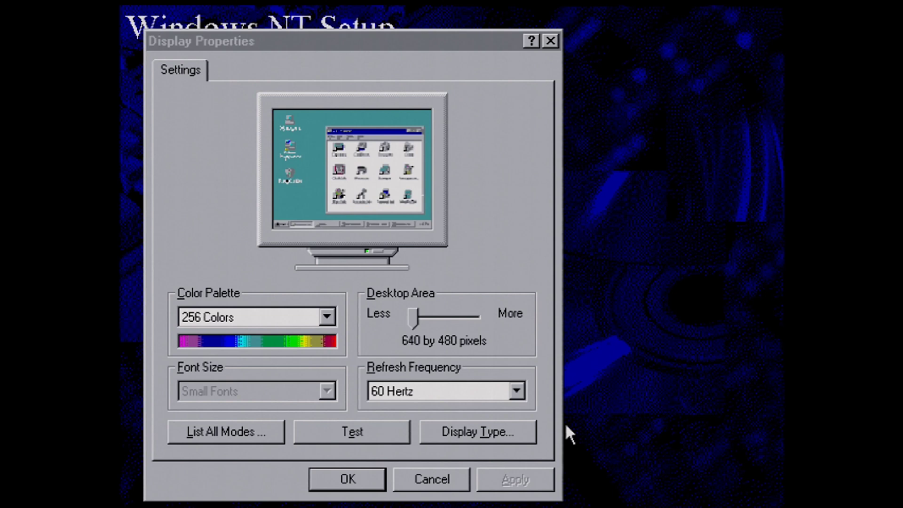
Set the display to 65536 Colors at 800 by 600 pixels, test the mode, and confirm that the test bitmap displayed properly.
{"action": "left_click", "coordinate": [360, 325]}
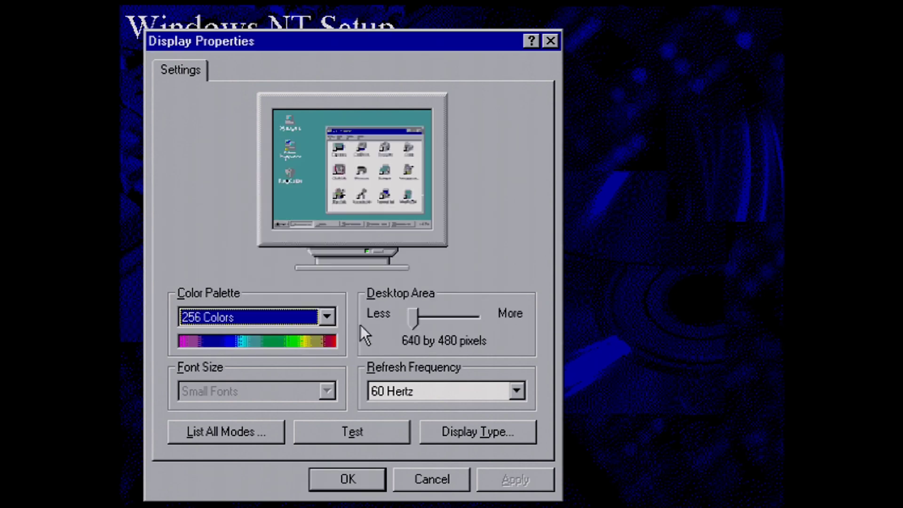
{"action": "left_click", "coordinate": [294, 316]}
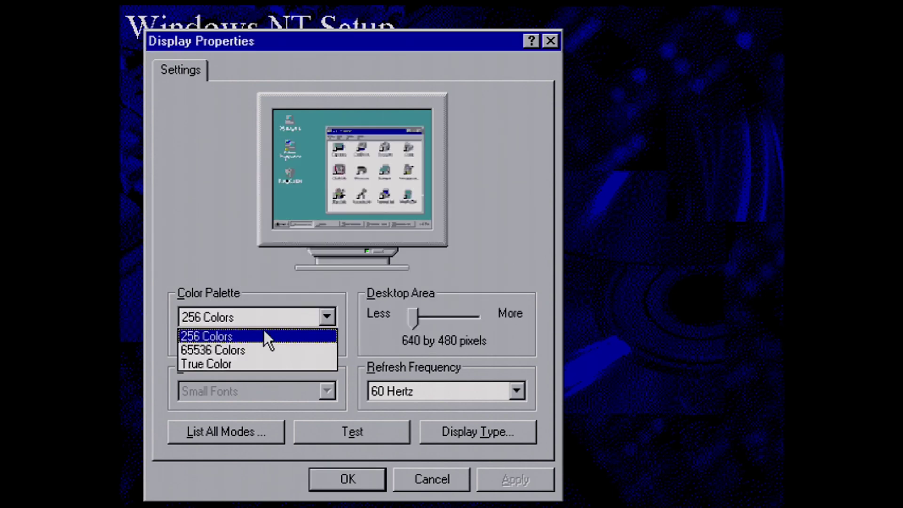
{"action": "left_click", "coordinate": [248, 351]}
{"action": "left_click", "coordinate": [431, 327]}
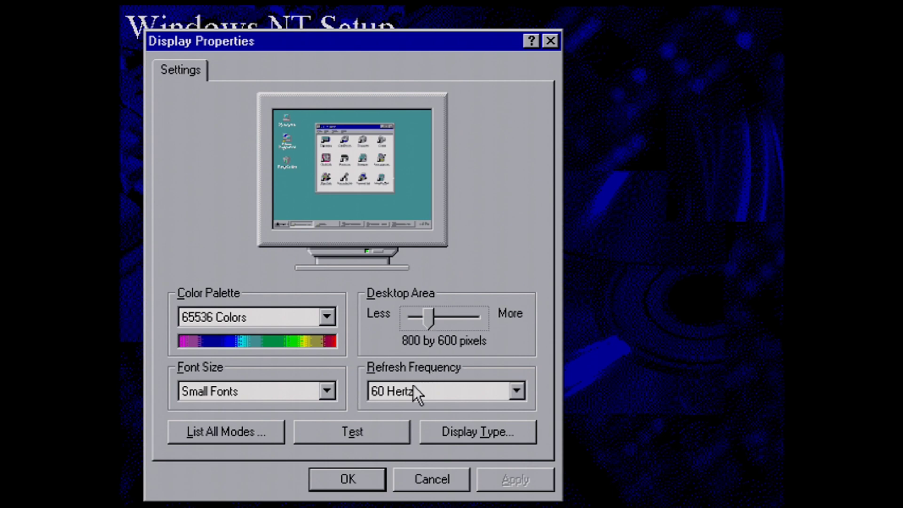
{"action": "left_click", "coordinate": [390, 429]}
{"action": "left_click", "coordinate": [427, 318]}
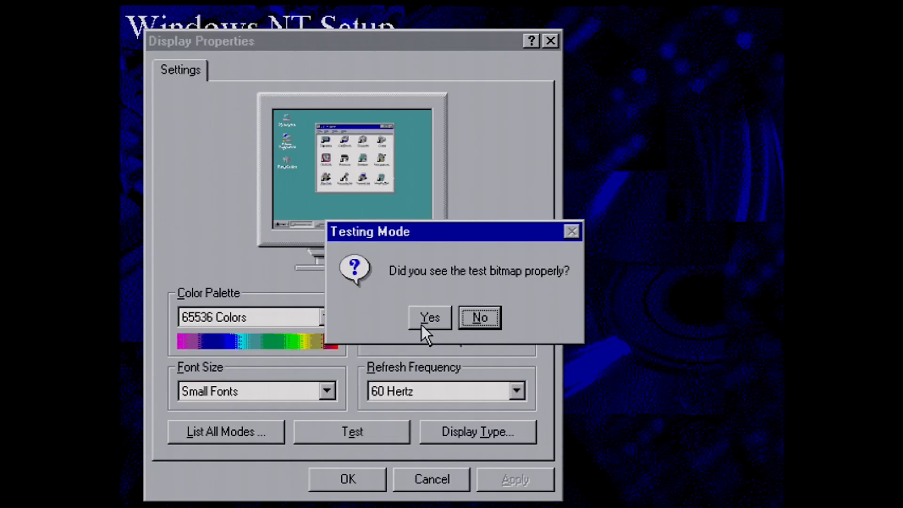
Confirm the display test and save the tested display settings to continue with setup.
{"action": "left_click", "coordinate": [423, 323]}
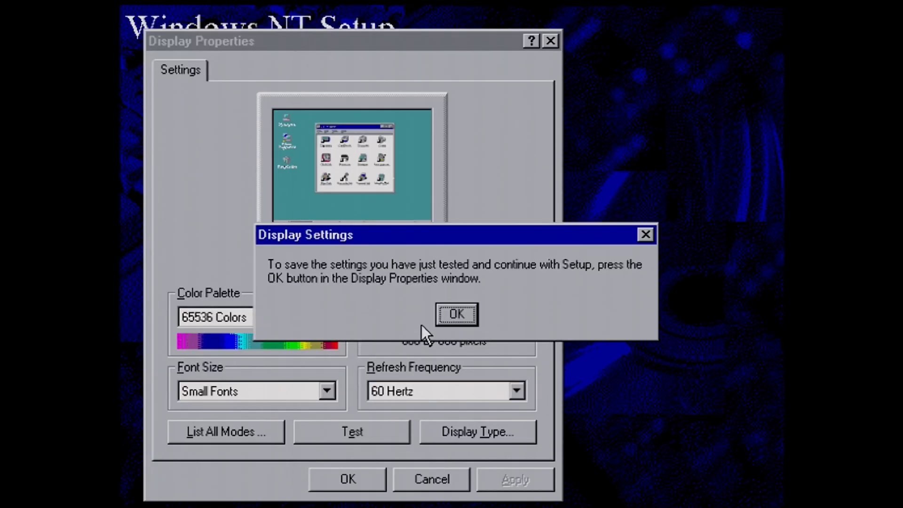
{"action": "left_click", "coordinate": [438, 316]}
{"action": "left_click", "coordinate": [380, 483]}
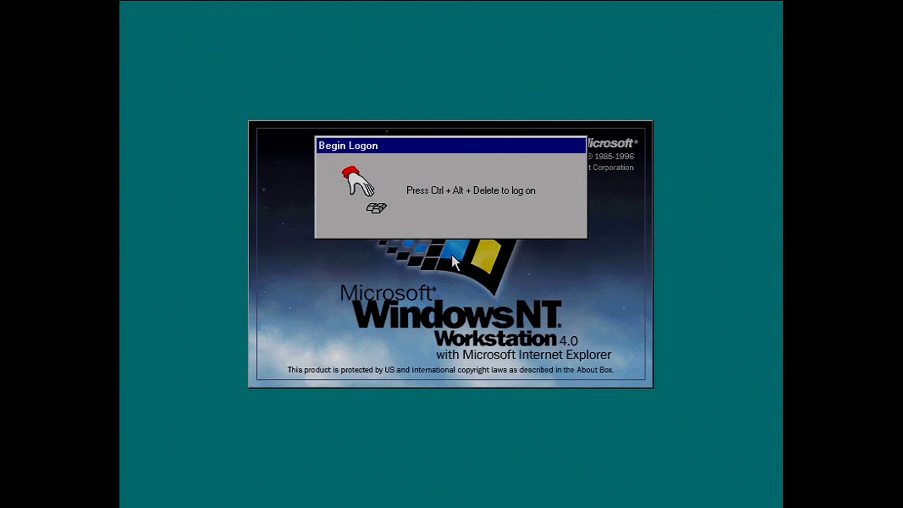
Log on as Administrator with a blank password and close the Welcome window.
{"action": "key", "text": "ctrl+alt+Delete"}
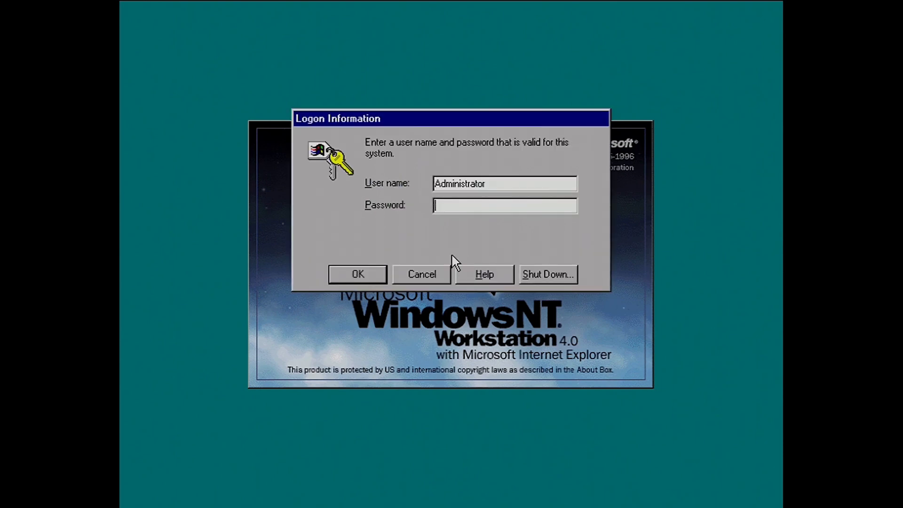
{"action": "key", "text": "Return"}
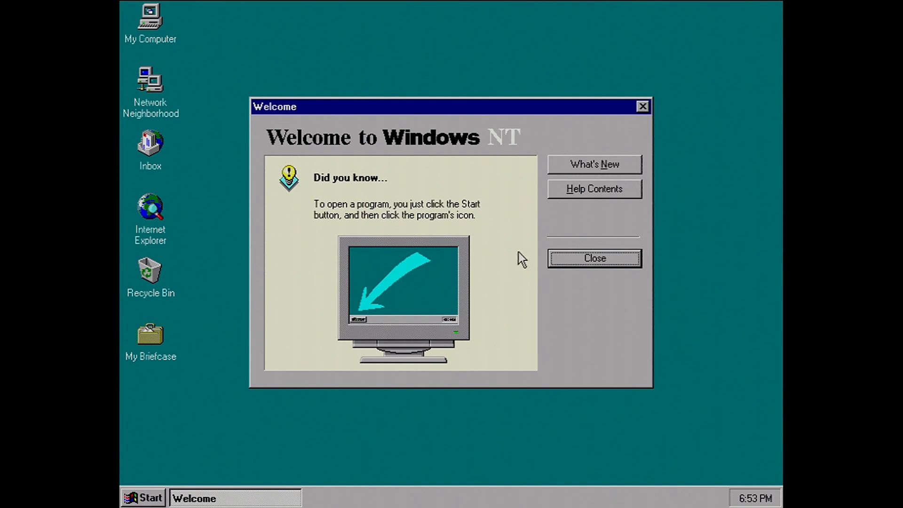
{"action": "left_click", "coordinate": [630, 257]}
{"action": "left_click", "coordinate": [137, 498]}
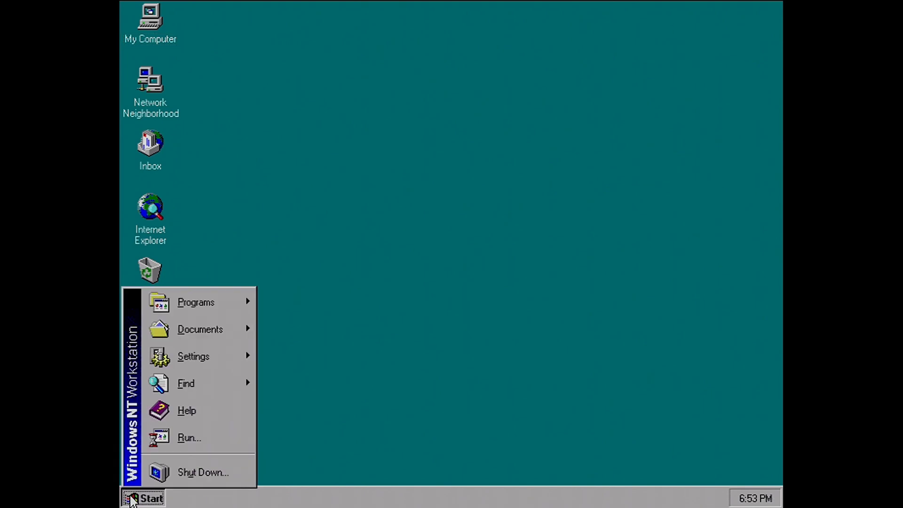
{"action": "mouse_move", "coordinate": [165, 308]}
{"action": "mouse_move", "coordinate": [321, 298]}
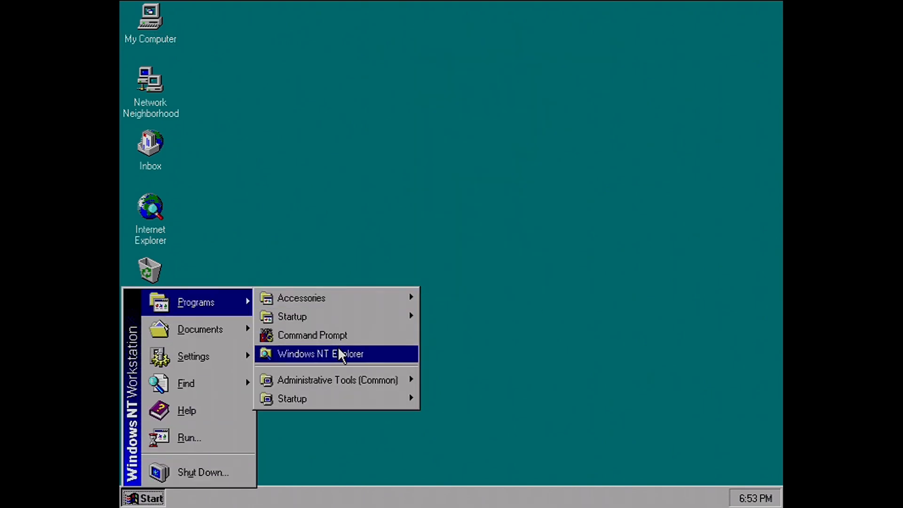
{"action": "mouse_move", "coordinate": [344, 398]}
{"action": "mouse_move", "coordinate": [217, 353]}
{"action": "left_click", "coordinate": [352, 326]}
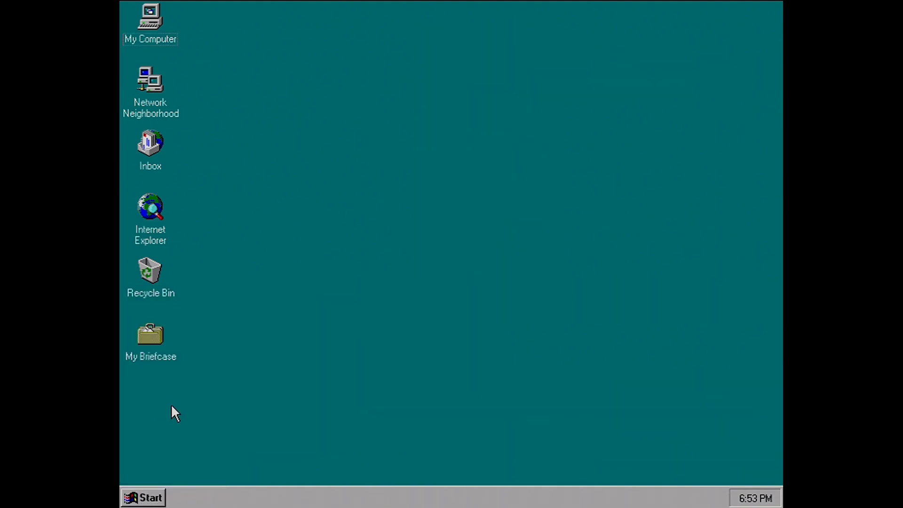
Delete My Briefcase, Inbox and Internet Explorer from the desktop.
{"action": "left_click", "coordinate": [162, 358]}
{"action": "key", "text": "Delete"}
{"action": "key", "text": "Return"}
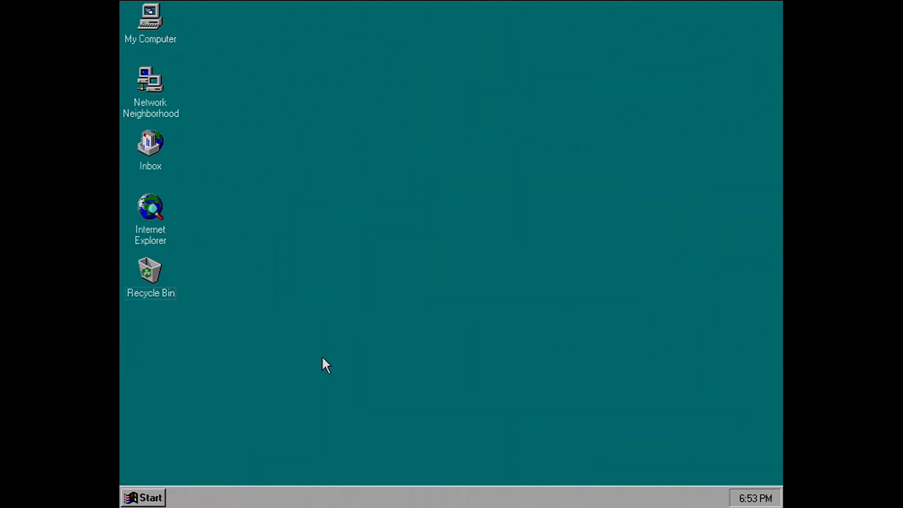
{"action": "left_click_drag", "start_coordinate": [202, 255], "coordinate": [143, 145]}
{"action": "key", "text": "Delete"}
{"action": "key", "text": "Return"}
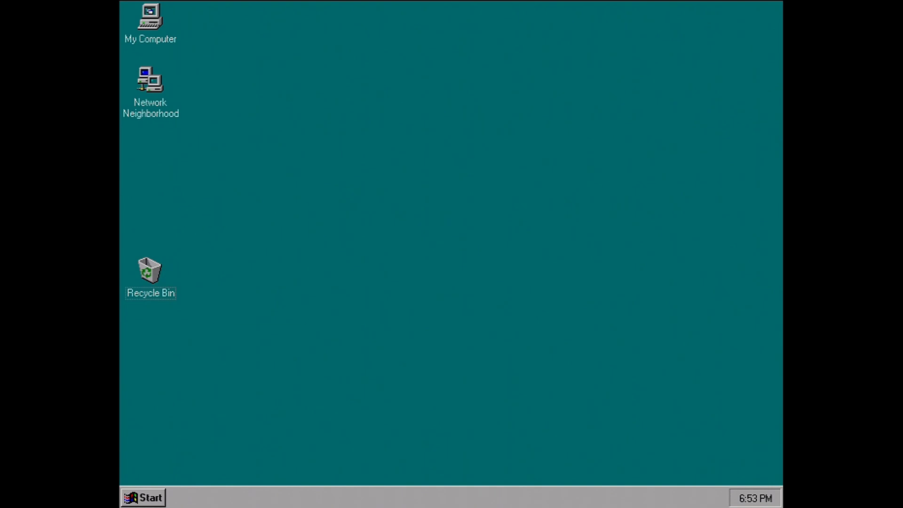
Arrange the remaining desktop icons so that no gaps are left between them.
{"action": "right_click", "coordinate": [236, 210]}
{"action": "mouse_move", "coordinate": [250, 218]}
{"action": "left_click", "coordinate": [377, 234]}
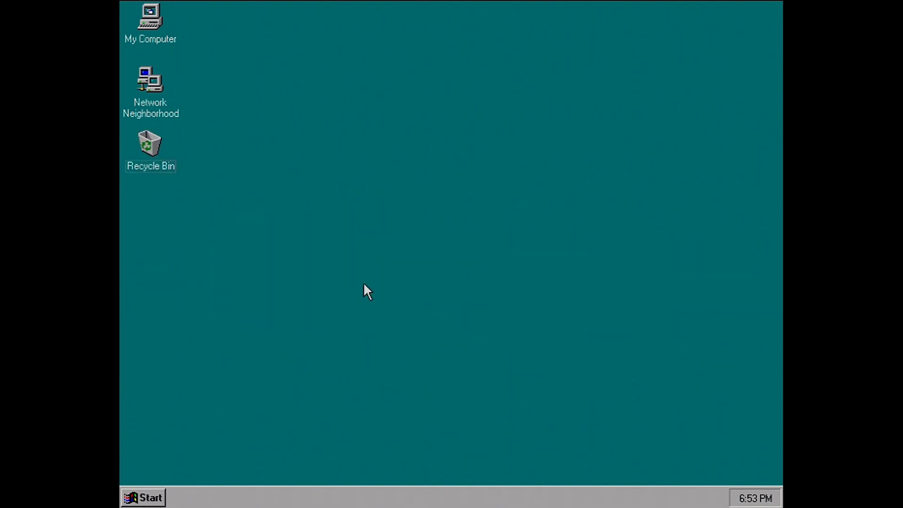
Show the toolbar in My Computer and set folders to browse in a single window that changes with each folder.
{"action": "double_click", "coordinate": [149, 17]}
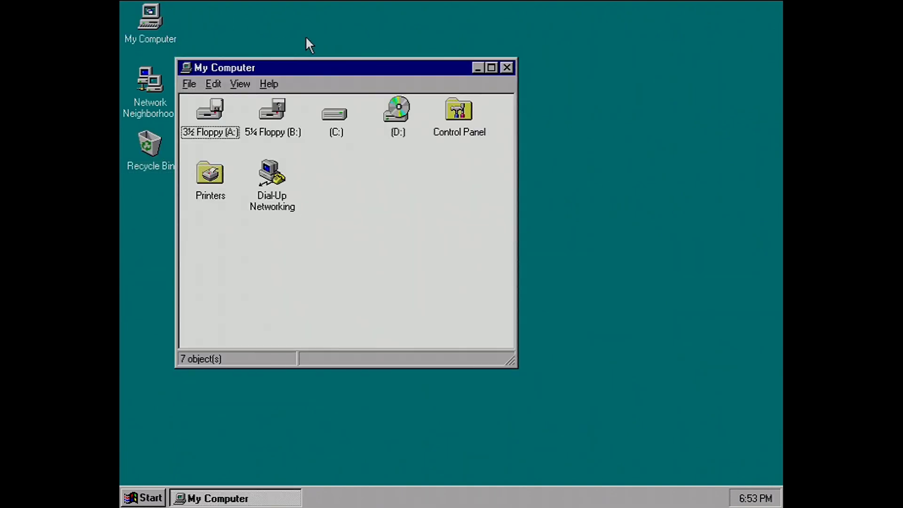
{"action": "left_click", "coordinate": [244, 85]}
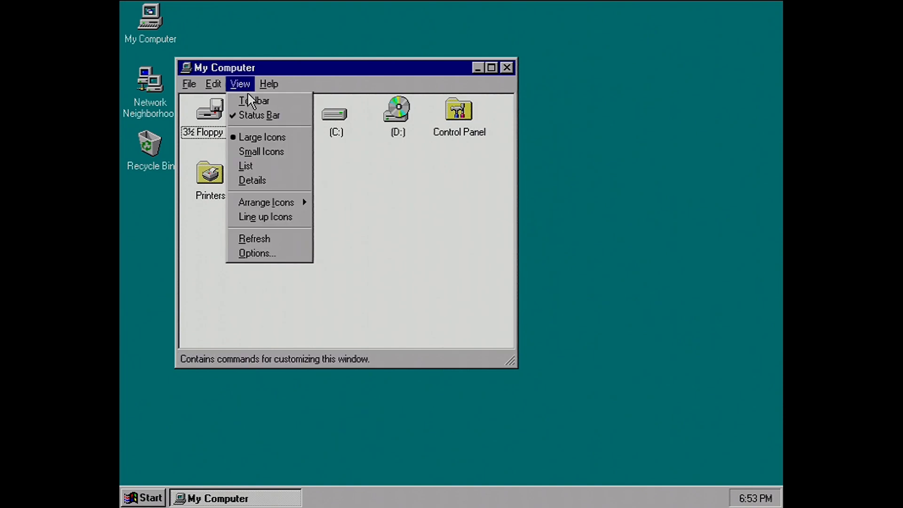
{"action": "left_click", "coordinate": [247, 98]}
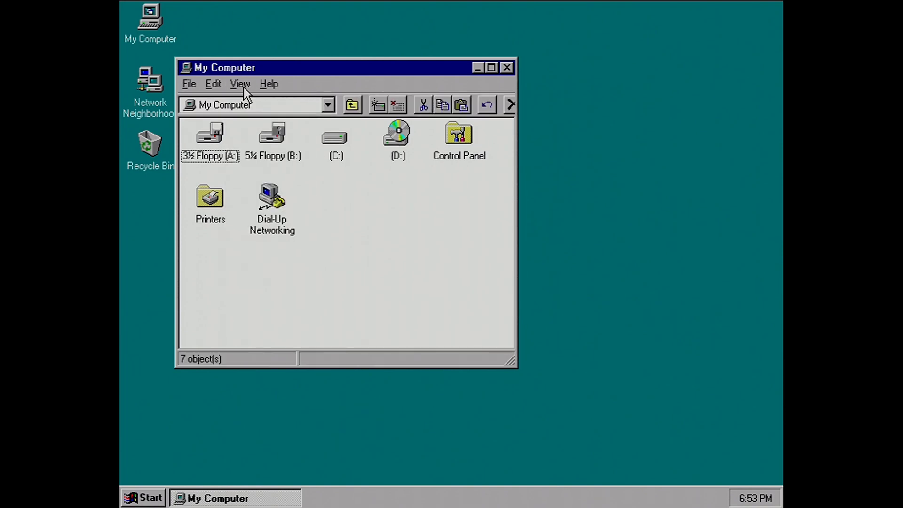
{"action": "left_click", "coordinate": [239, 85]}
{"action": "left_click", "coordinate": [291, 252]}
{"action": "left_click", "coordinate": [290, 250]}
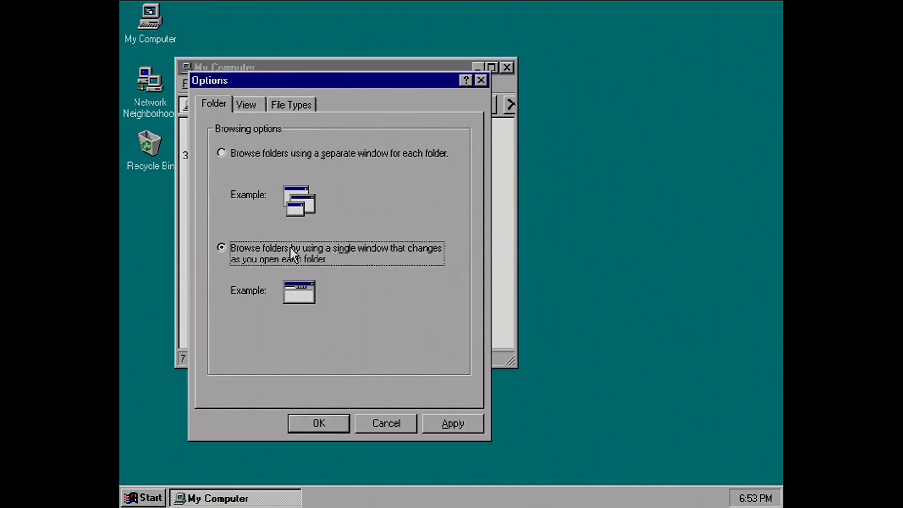
{"action": "left_click", "coordinate": [329, 423]}
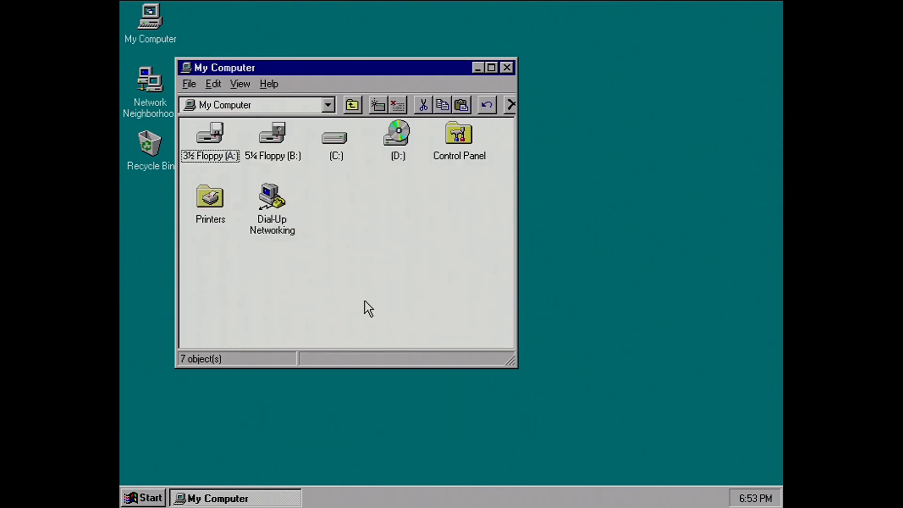
Reopen My Computer, look into the Winnt folder on drive C, and return to the top level.
{"action": "key", "text": "alt+F4"}
{"action": "double_click", "coordinate": [149, 39]}
{"action": "left_click", "coordinate": [339, 149]}
{"action": "double_click", "coordinate": [339, 150]}
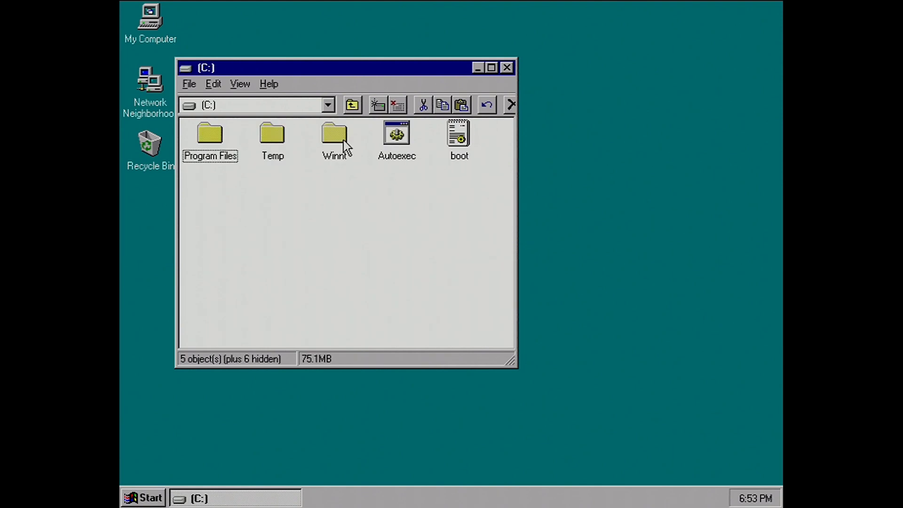
{"action": "double_click", "coordinate": [343, 149]}
{"action": "left_click", "coordinate": [354, 106]}
{"action": "left_click", "coordinate": [354, 106]}
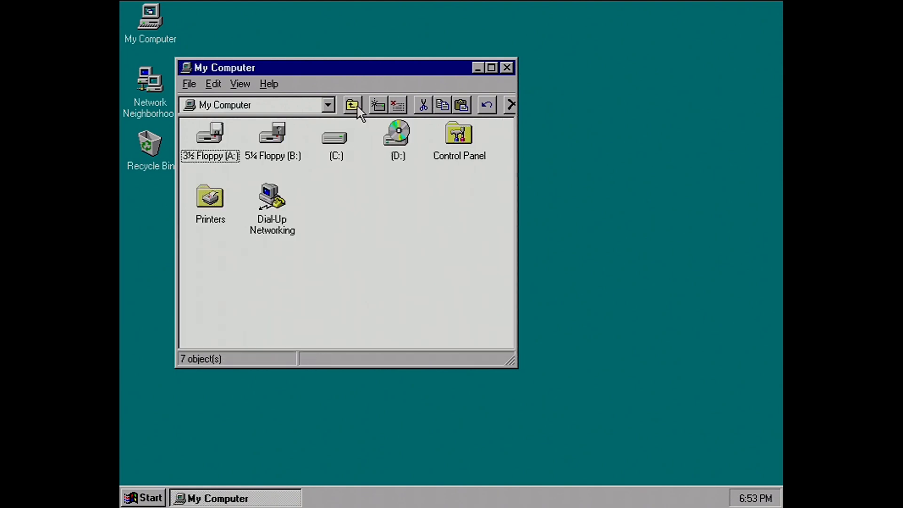
{"action": "left_click", "coordinate": [239, 85]}
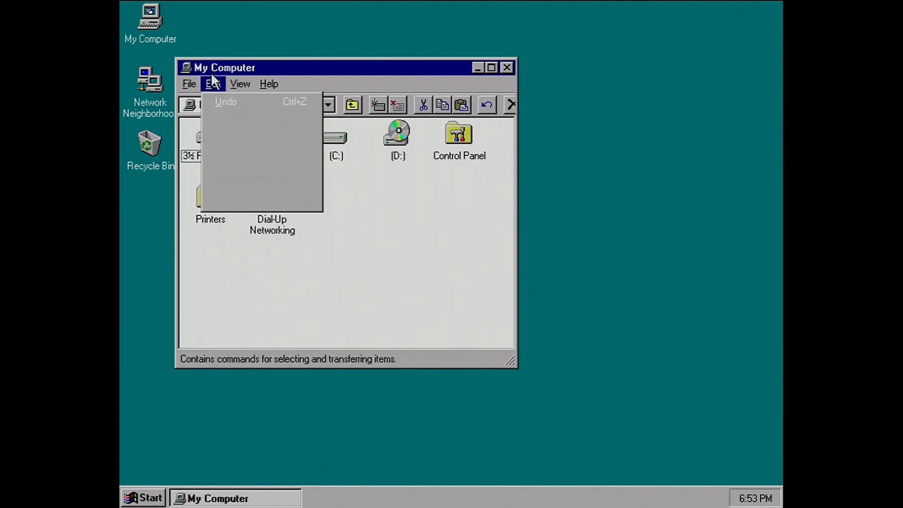
{"action": "left_click", "coordinate": [346, 104]}
{"action": "left_click", "coordinate": [346, 105]}
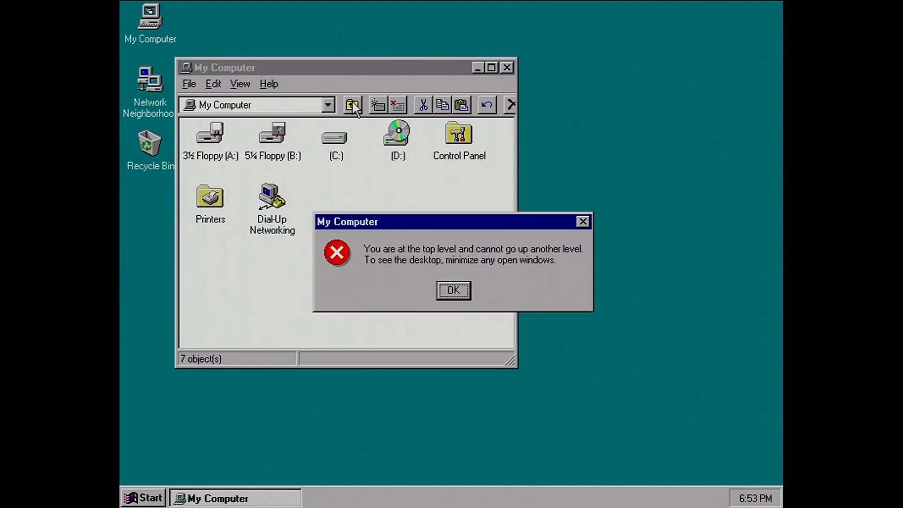
{"action": "left_click", "coordinate": [445, 284]}
In the system properties, set the startup list to show for 3 seconds, enable Automatically reboot, and restart the computer.
{"action": "right_click", "coordinate": [353, 217]}
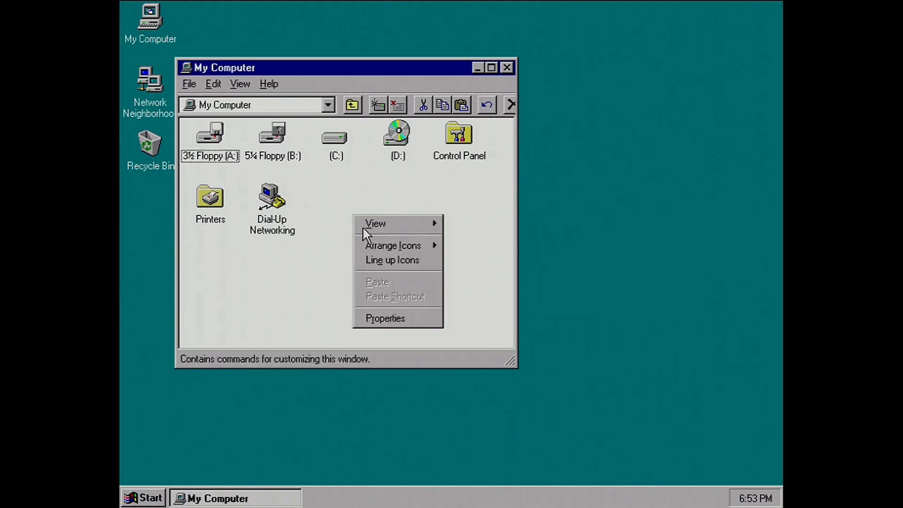
{"action": "left_click", "coordinate": [381, 316]}
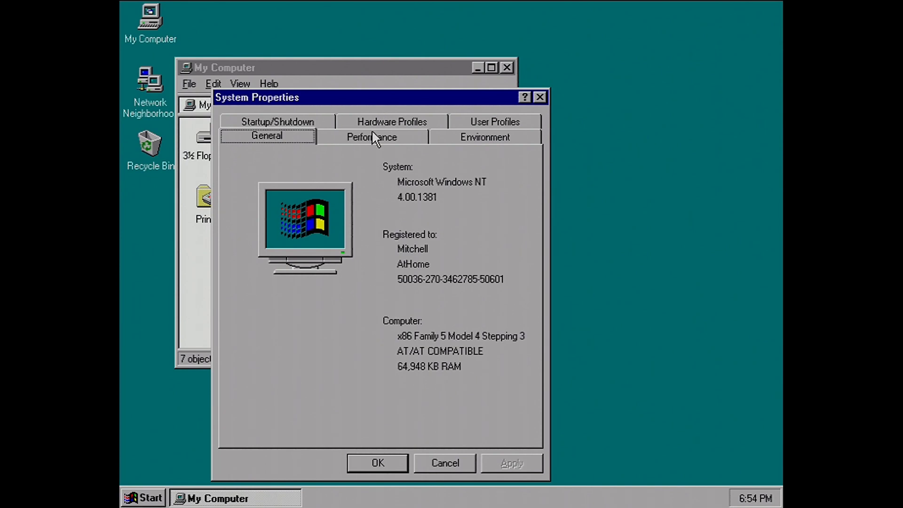
{"action": "left_click", "coordinate": [278, 122]}
{"action": "double_click", "coordinate": [305, 214]}
{"action": "type", "text": "3"}
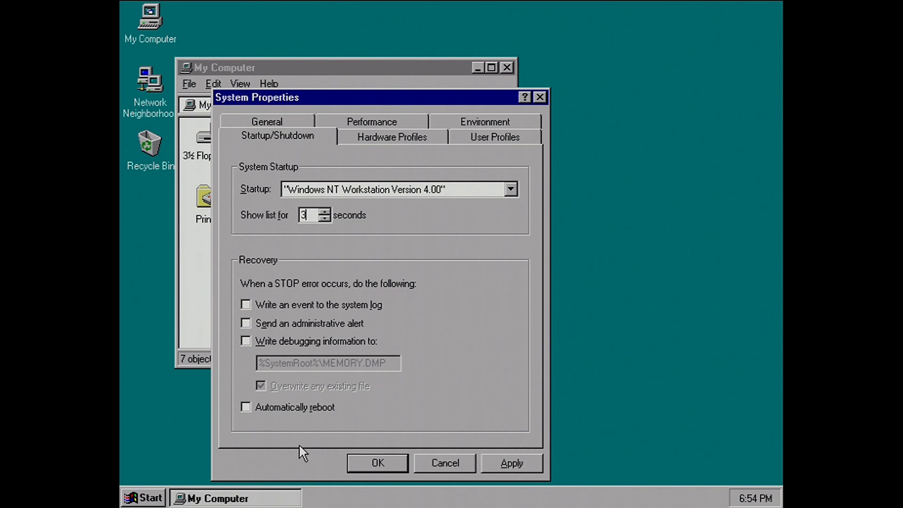
{"action": "left_click", "coordinate": [296, 409]}
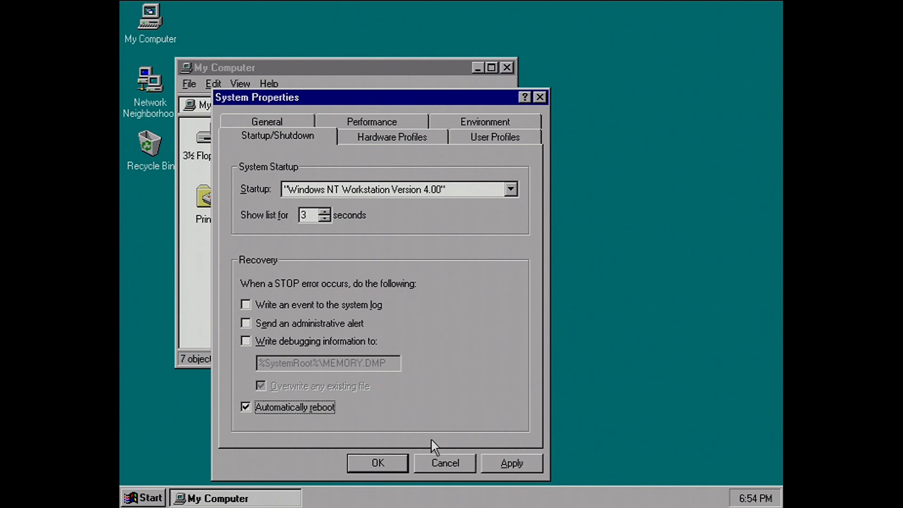
{"action": "left_click", "coordinate": [489, 464]}
{"action": "left_click", "coordinate": [388, 468]}
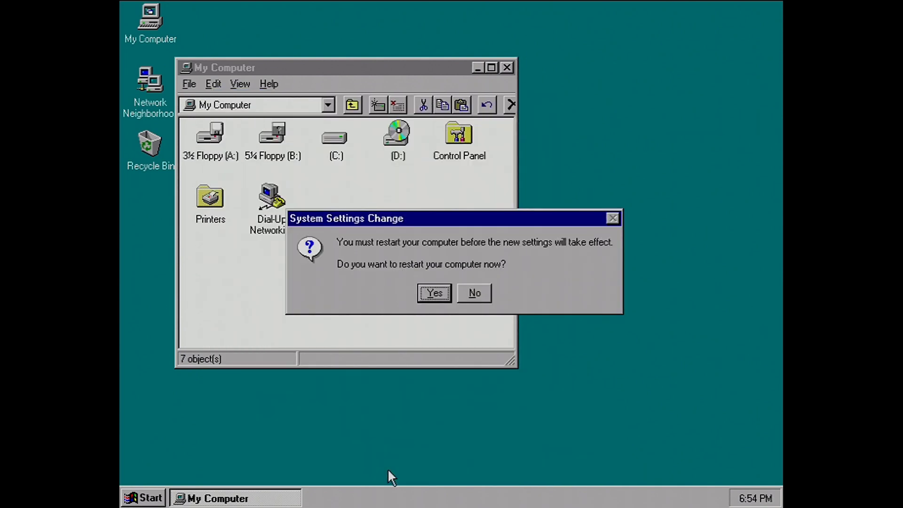
{"action": "left_click", "coordinate": [433, 293]}
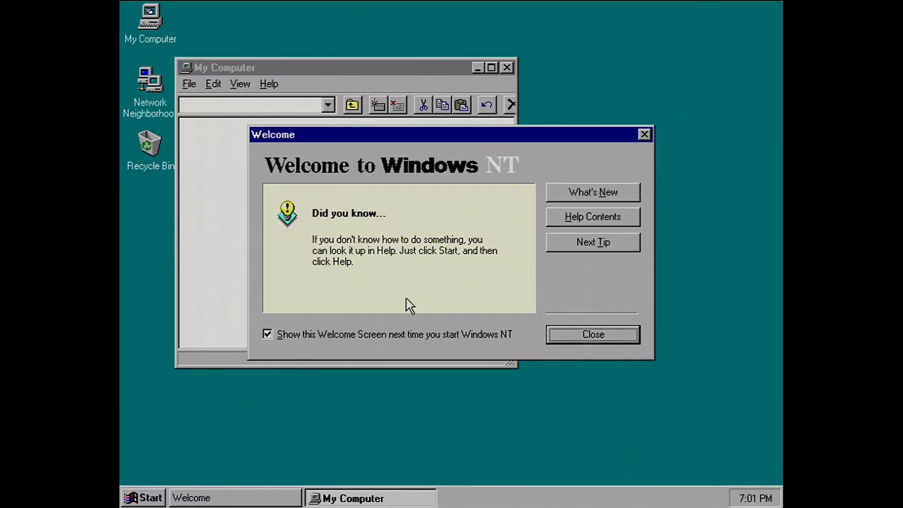
Stop the Welcome screen from showing the next time Windows NT starts and close it.
{"action": "left_click", "coordinate": [396, 337]}
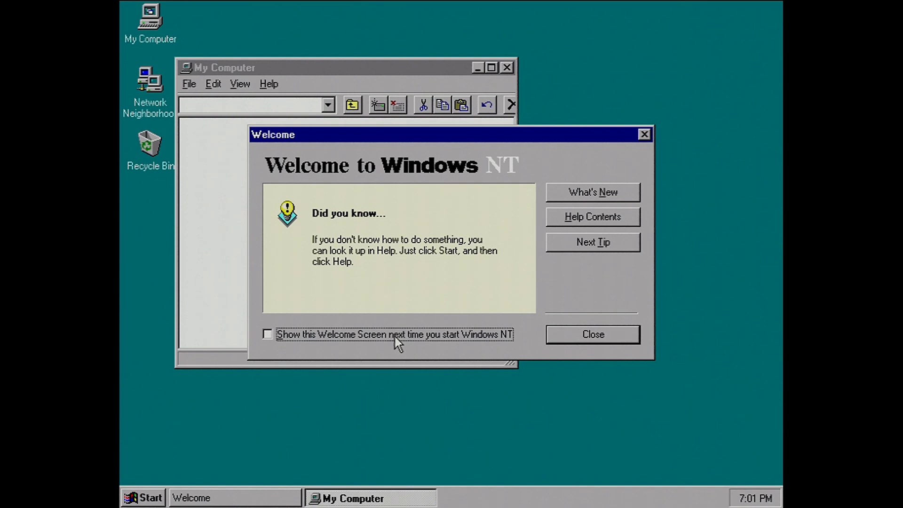
{"action": "left_click", "coordinate": [568, 334]}
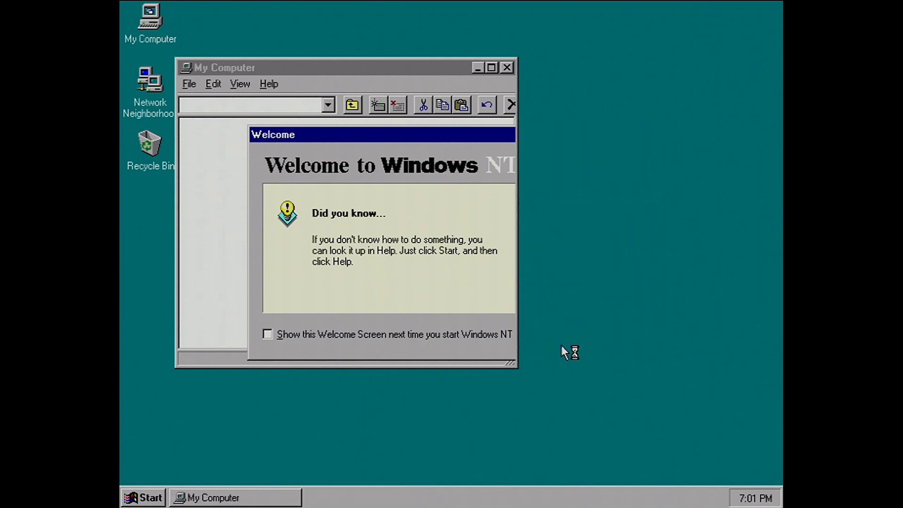
Install Pnpisa from the Plug and Play X86 folder on drive D and restart the computer.
{"action": "left_click", "coordinate": [492, 68]}
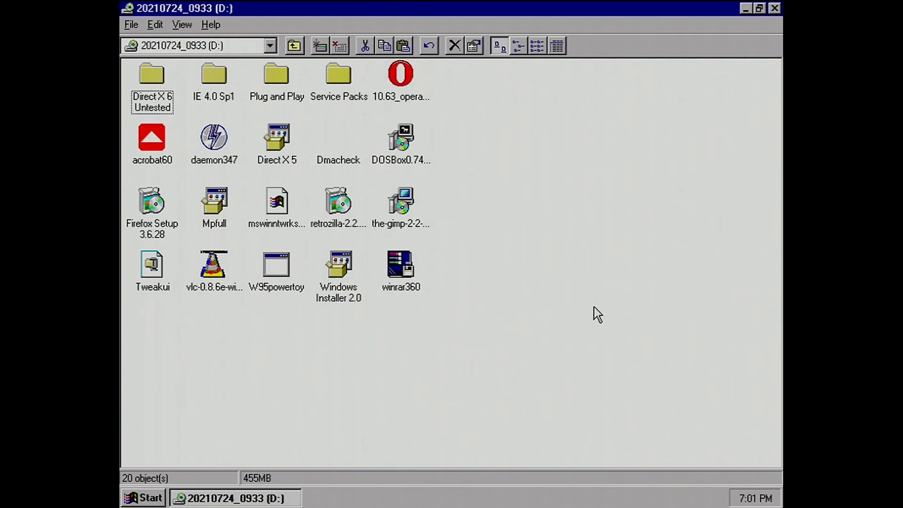
{"action": "left_click", "coordinate": [278, 100]}
{"action": "double_click", "coordinate": [278, 100]}
{"action": "double_click", "coordinate": [160, 100]}
{"action": "right_click", "coordinate": [212, 87]}
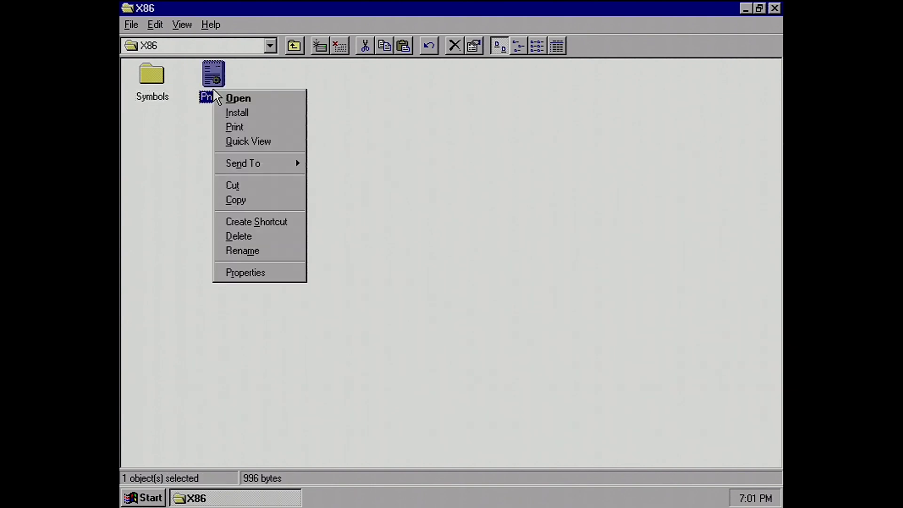
{"action": "left_click", "coordinate": [230, 110]}
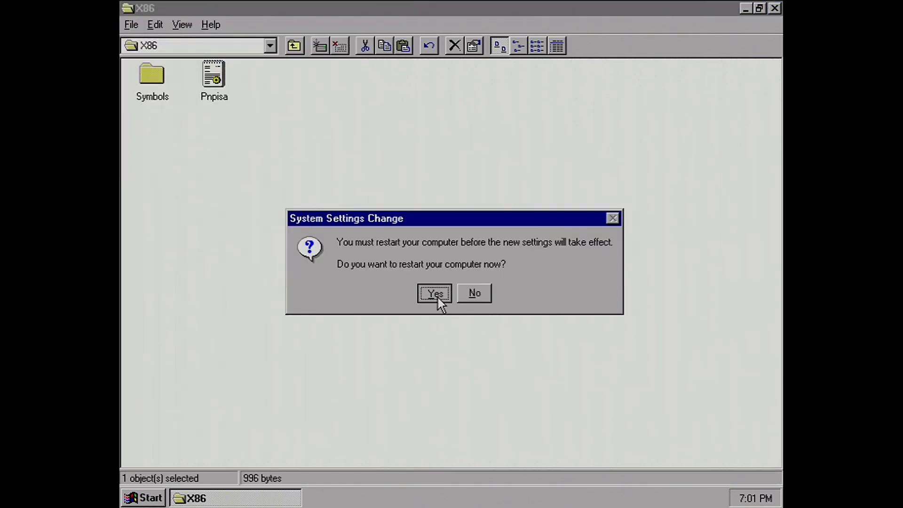
{"action": "left_click", "coordinate": [438, 298]}
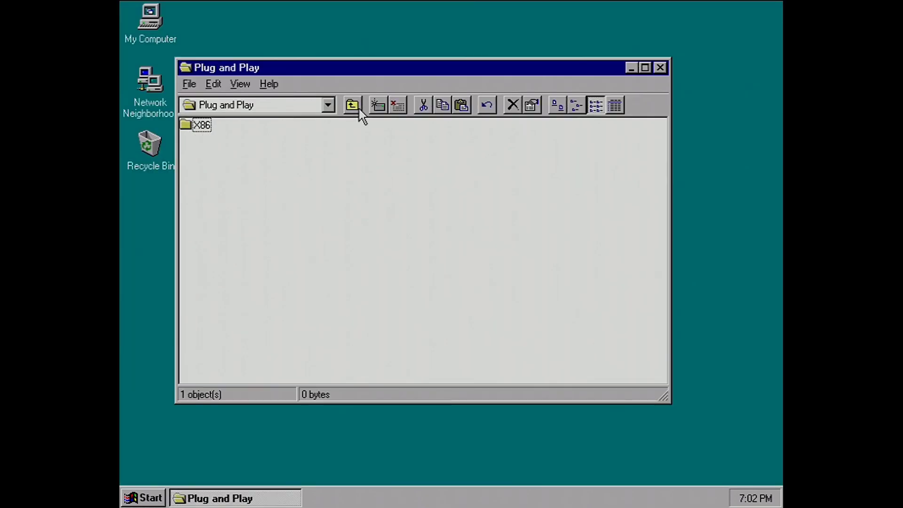
Return to the top level of drive D, then open the multimedia device list through the Control Panel.
{"action": "left_click", "coordinate": [357, 109]}
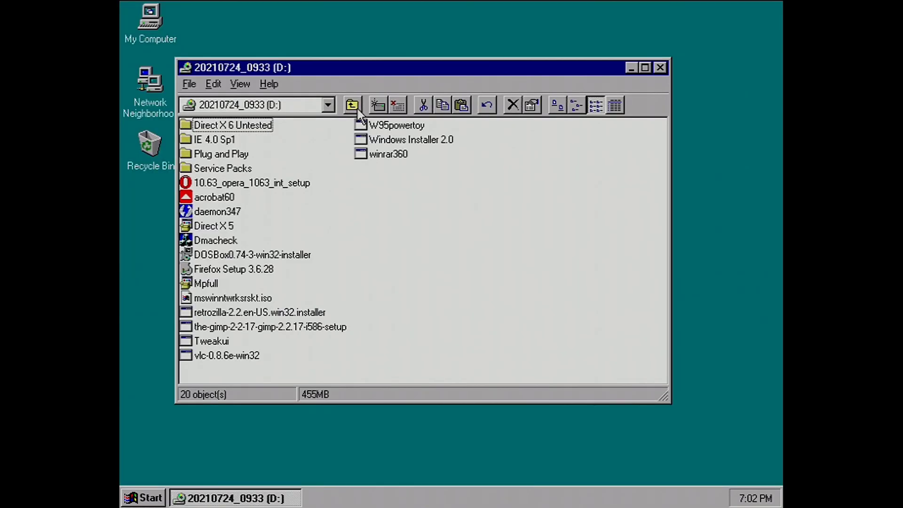
{"action": "left_click", "coordinate": [160, 501]}
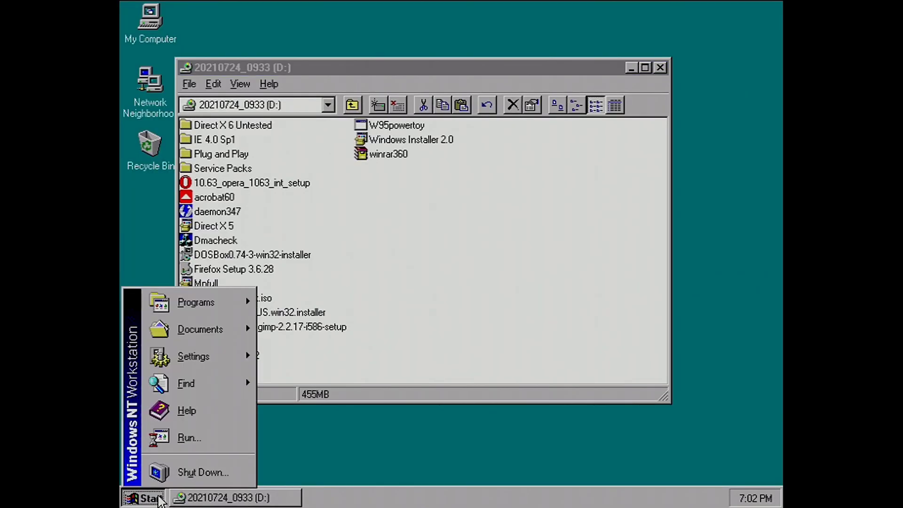
{"action": "mouse_move", "coordinate": [228, 364]}
{"action": "left_click", "coordinate": [305, 354]}
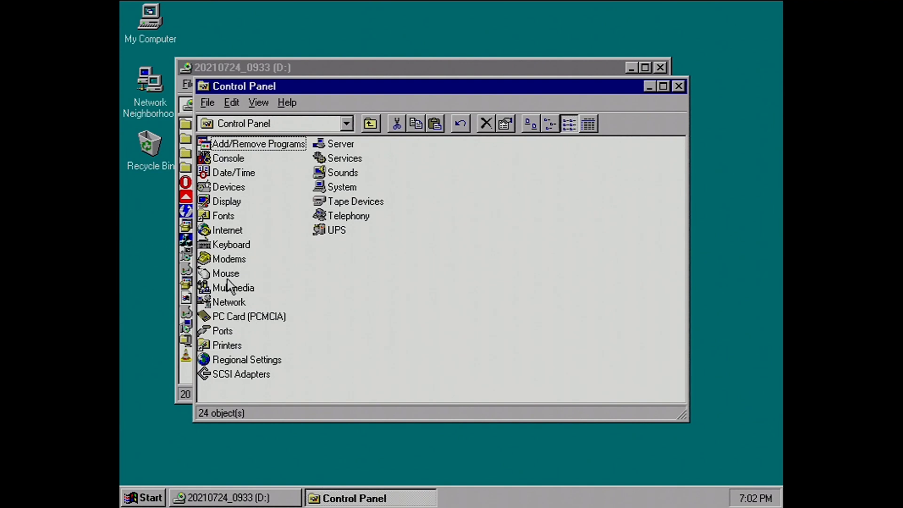
{"action": "double_click", "coordinate": [216, 288]}
{"action": "left_click", "coordinate": [461, 127]}
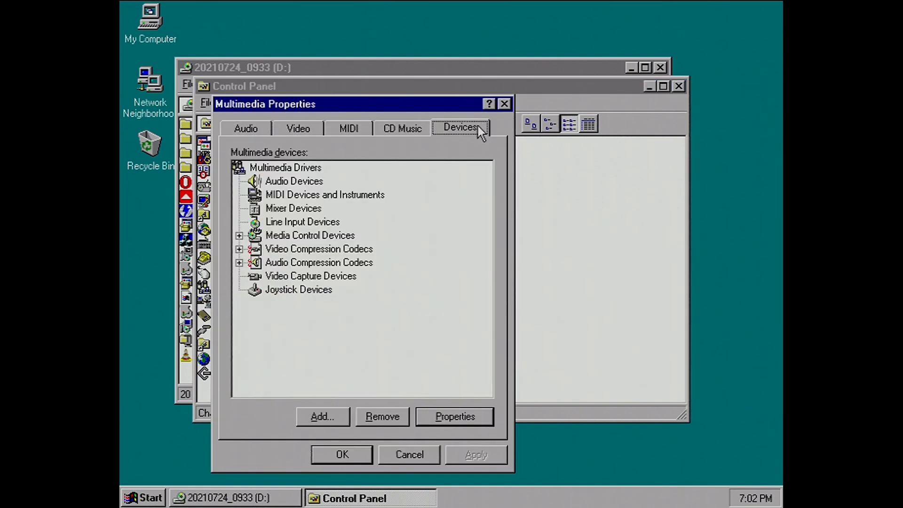
Add the Creative Labs Sound Blaster 1.X, Pro, 16 driver from D:\I386, accept the card's I/O address, and close the Windows NT CD-ROM window.
{"action": "left_click", "coordinate": [282, 181]}
{"action": "left_click", "coordinate": [316, 420]}
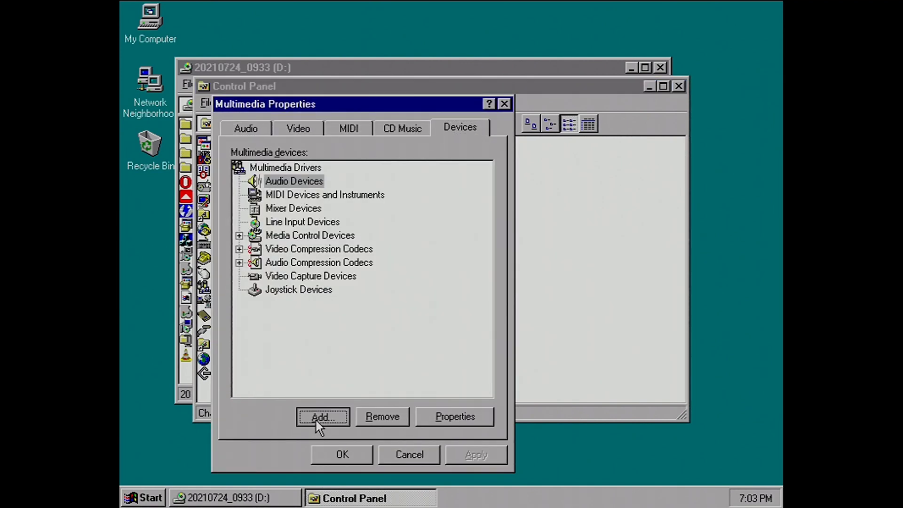
{"action": "mouse_move", "coordinate": [428, 191]}
{"action": "left_mouse_down"}
{"action": "mouse_move", "coordinate": [434, 216]}
{"action": "mouse_move", "coordinate": [433, 202]}
{"action": "left_mouse_up"}
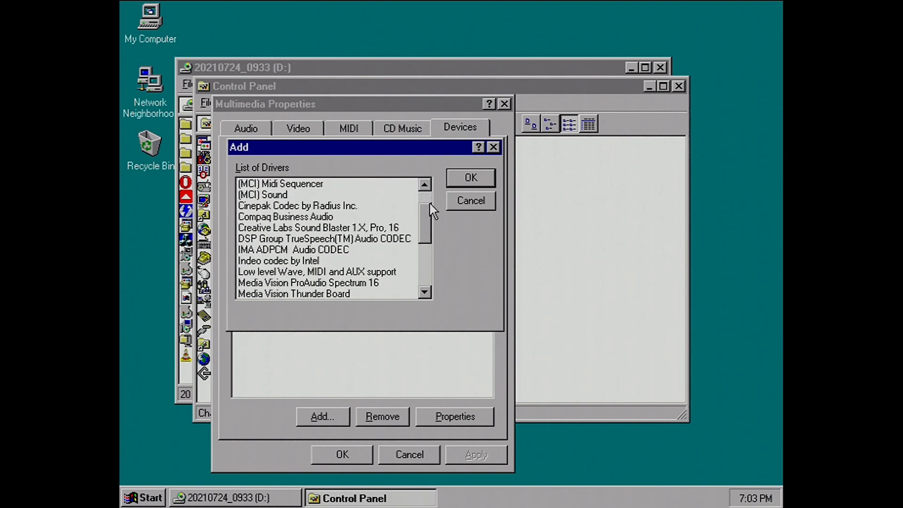
{"action": "left_click", "coordinate": [281, 228]}
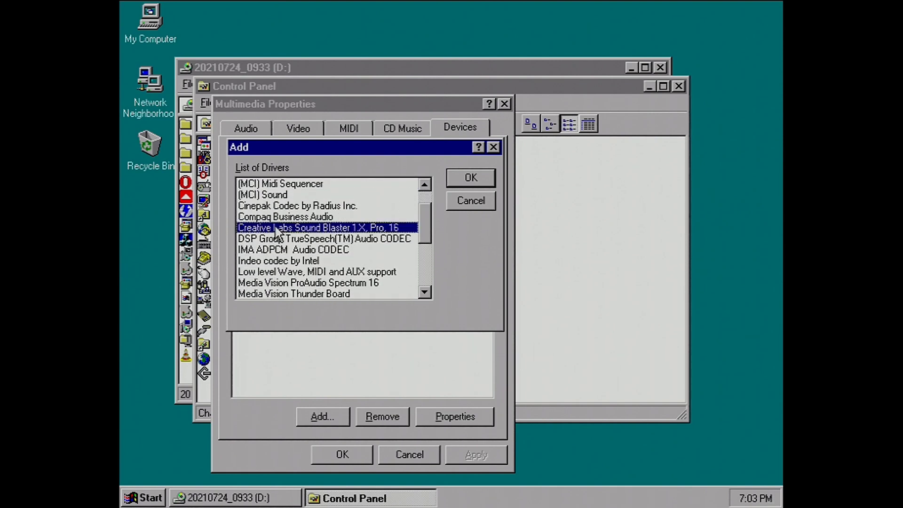
{"action": "left_click", "coordinate": [468, 181]}
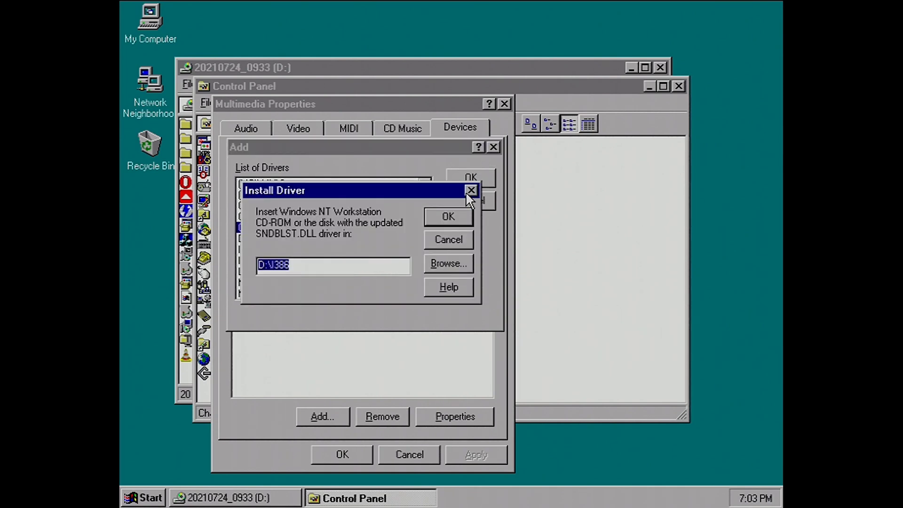
{"action": "left_click", "coordinate": [448, 214]}
{"action": "left_click", "coordinate": [461, 176]}
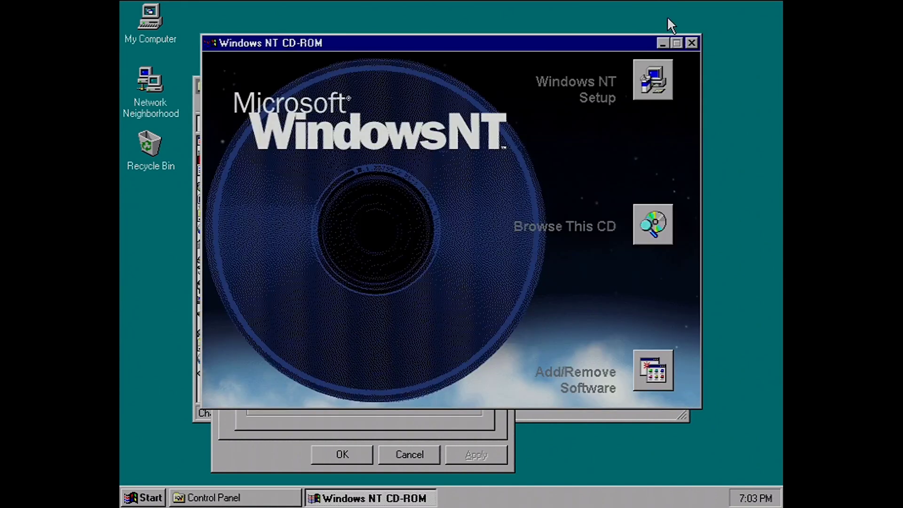
{"action": "left_click", "coordinate": [691, 41]}
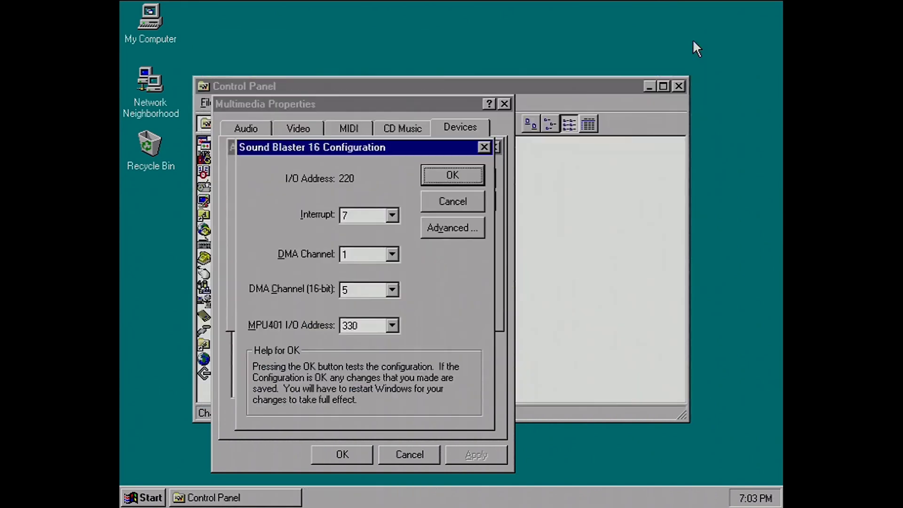
Adjust the DMA buffer size in the Sound Blaster 16 advanced settings, accept the card configuration, and restart Windows NT.
{"action": "left_click", "coordinate": [462, 227]}
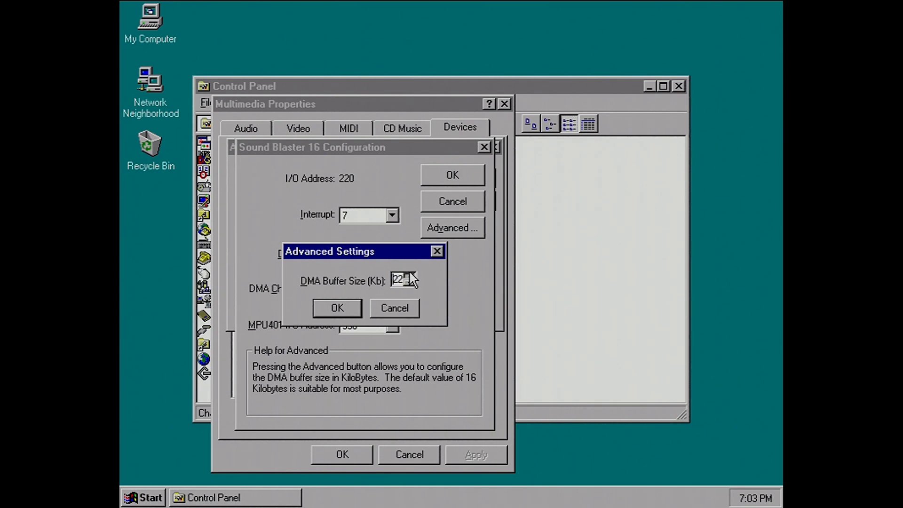
{"action": "left_click", "coordinate": [337, 307]}
{"action": "left_click", "coordinate": [452, 175]}
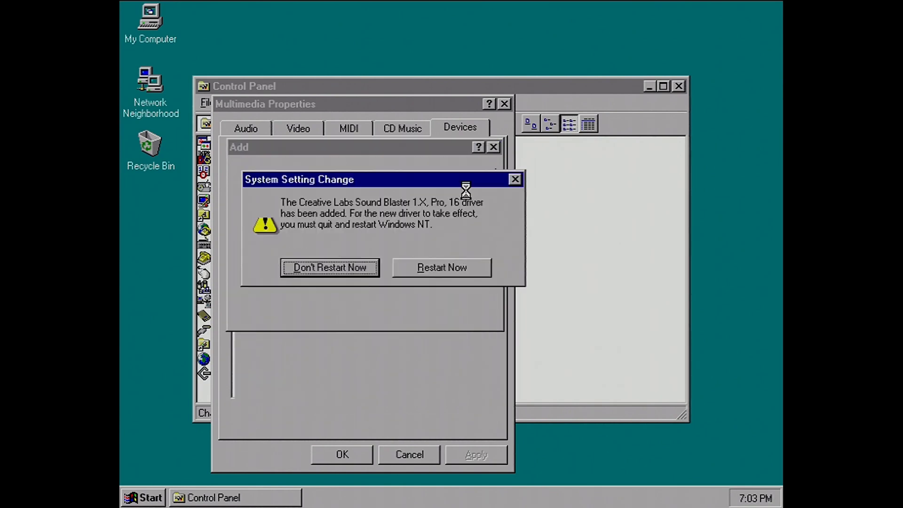
{"action": "left_click", "coordinate": [445, 268]}
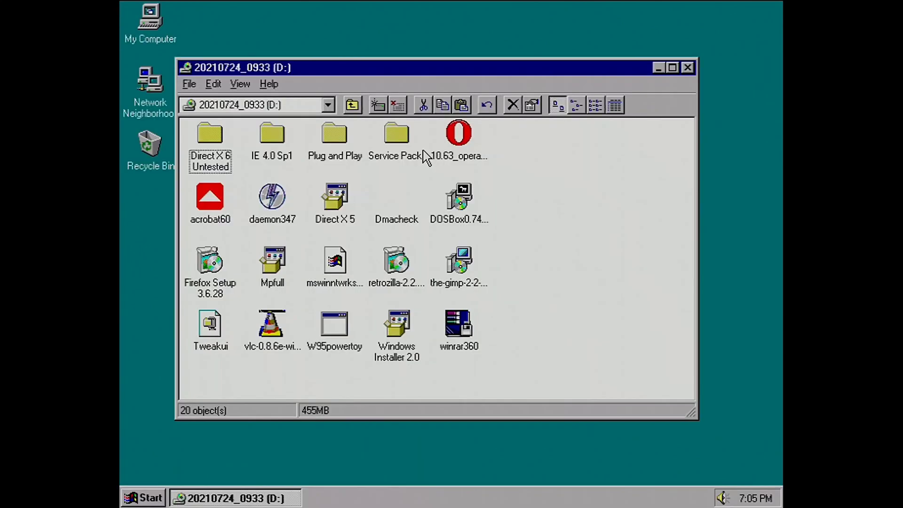
Copy the service pack file from the Service Packs folder on drive D into a new folder named Crap on drive C.
{"action": "left_click", "coordinate": [403, 151]}
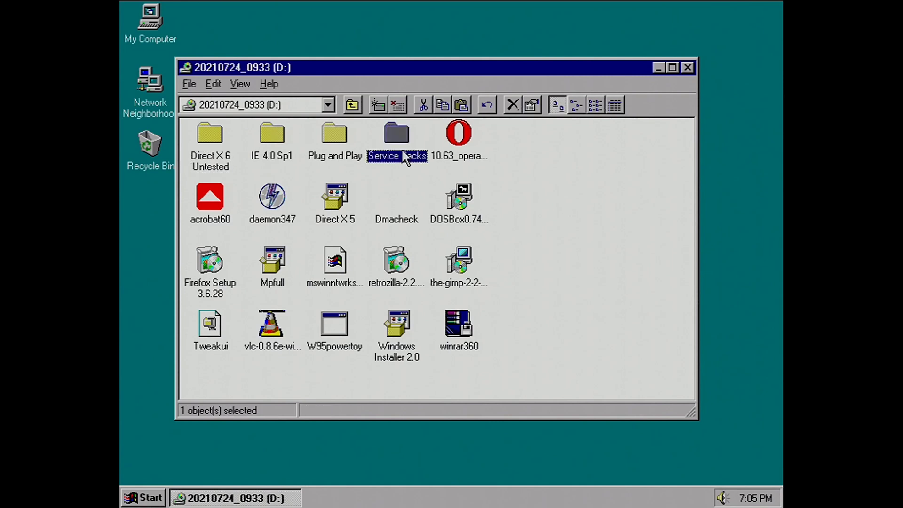
{"action": "double_click", "coordinate": [403, 151]}
{"action": "left_click", "coordinate": [209, 156]}
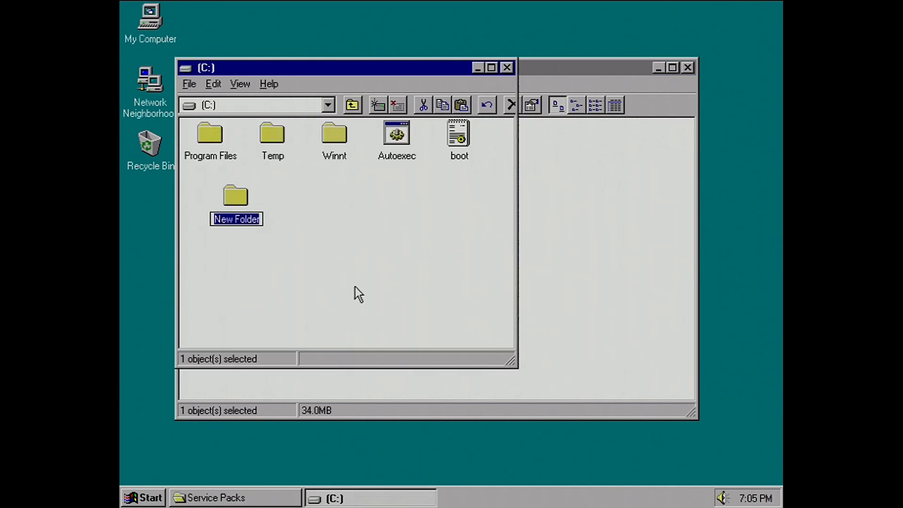
{"action": "type", "text": "Crap"}
{"action": "key", "text": "Return"}
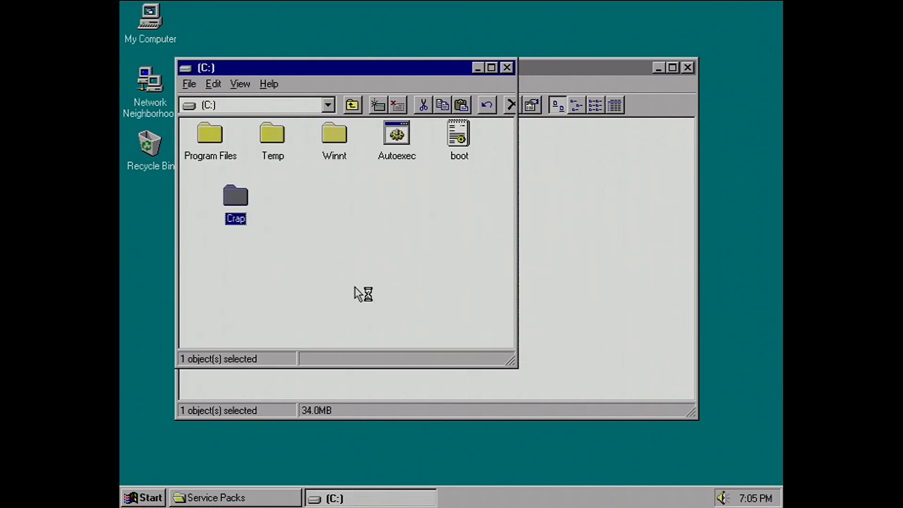
{"action": "key", "text": "Return"}
{"action": "right_click", "coordinate": [355, 287]}
{"action": "left_click", "coordinate": [383, 353]}
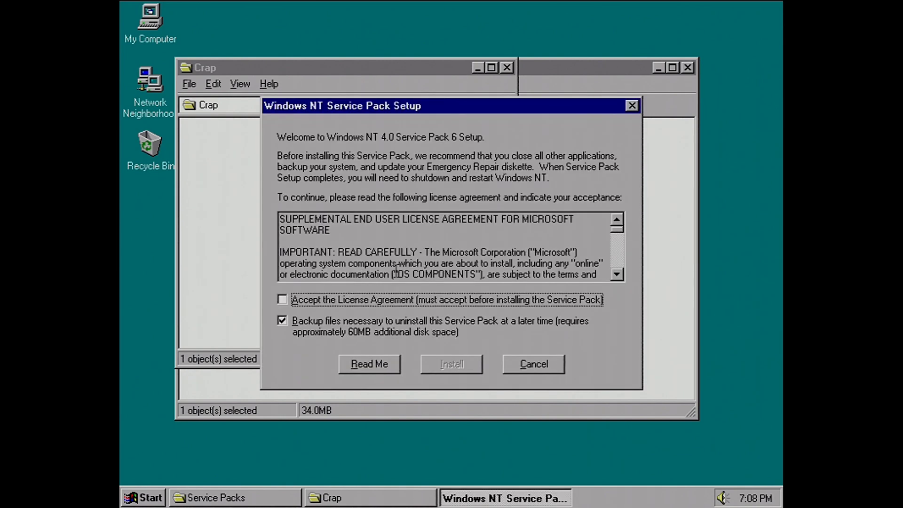
Install Windows NT 4.0 Service Pack 6 with the license agreement accepted and the uninstall backup turned off, and restart the computer.
{"action": "left_click", "coordinate": [383, 301]}
{"action": "left_click", "coordinate": [407, 325]}
{"action": "left_click", "coordinate": [449, 359]}
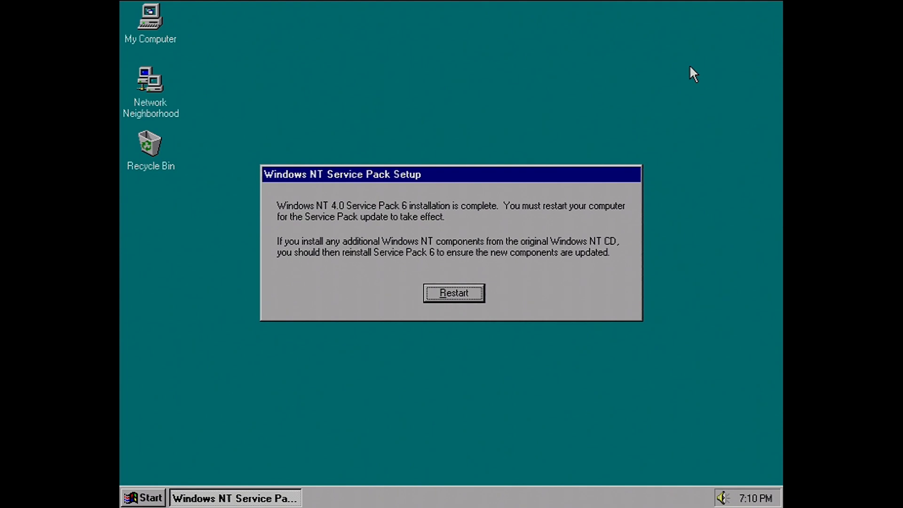
{"action": "key", "text": "Return"}
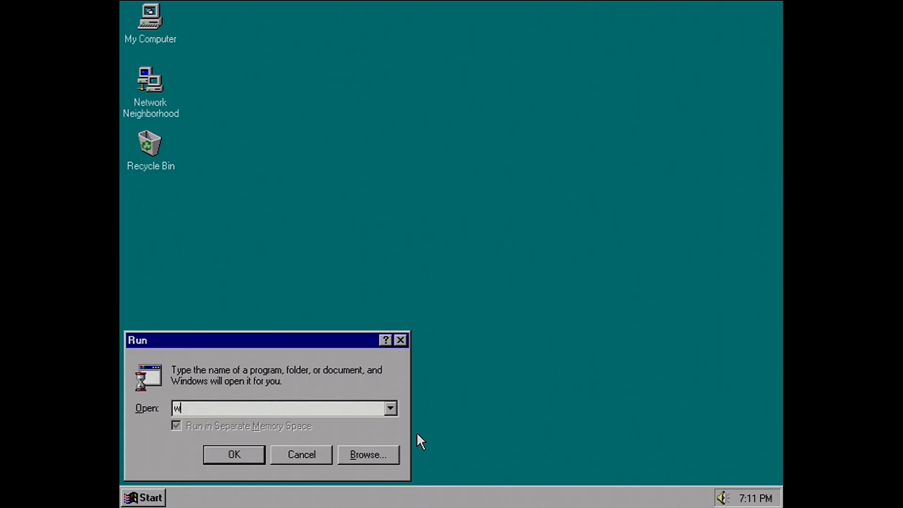
Run winver to check the installed Windows NT version and service pack, and close the About window.
{"action": "type", "text": "nver"}
{"action": "key", "text": "Return"}
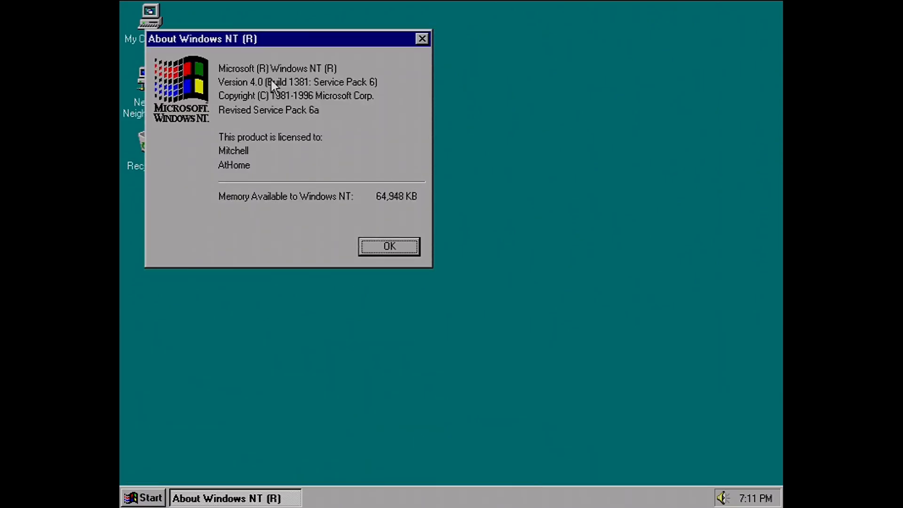
{"action": "left_click", "coordinate": [394, 246]}
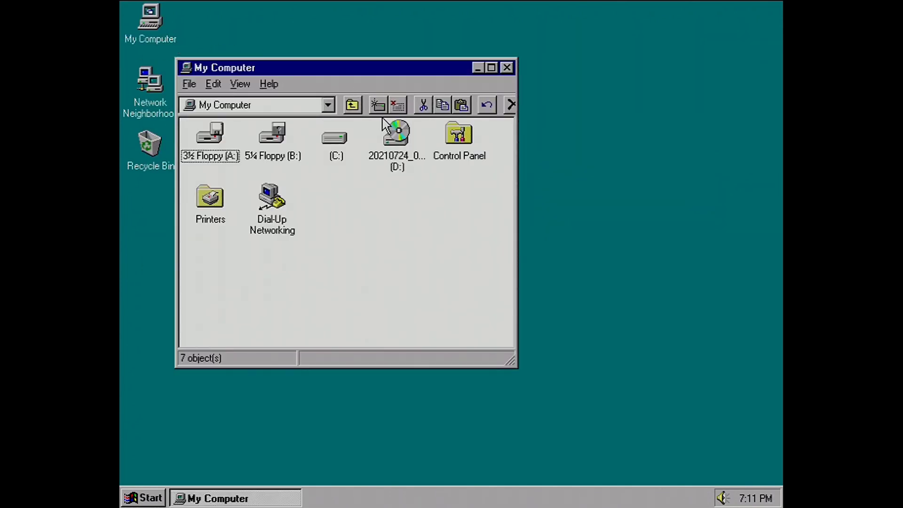
Run Dmacheck from drive D and set DMA detection to Enabled on both channel 0 and channel 1, accepting the registry change.
{"action": "double_click", "coordinate": [399, 136]}
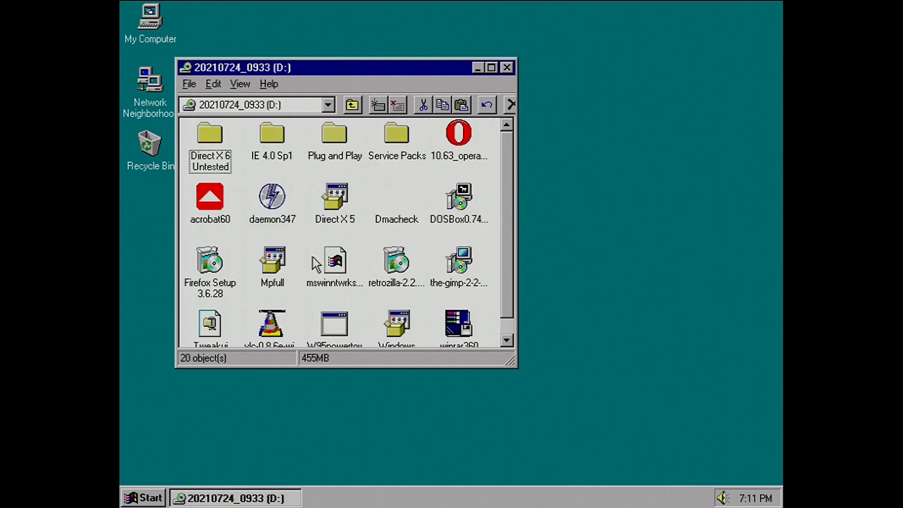
{"action": "double_click", "coordinate": [410, 224]}
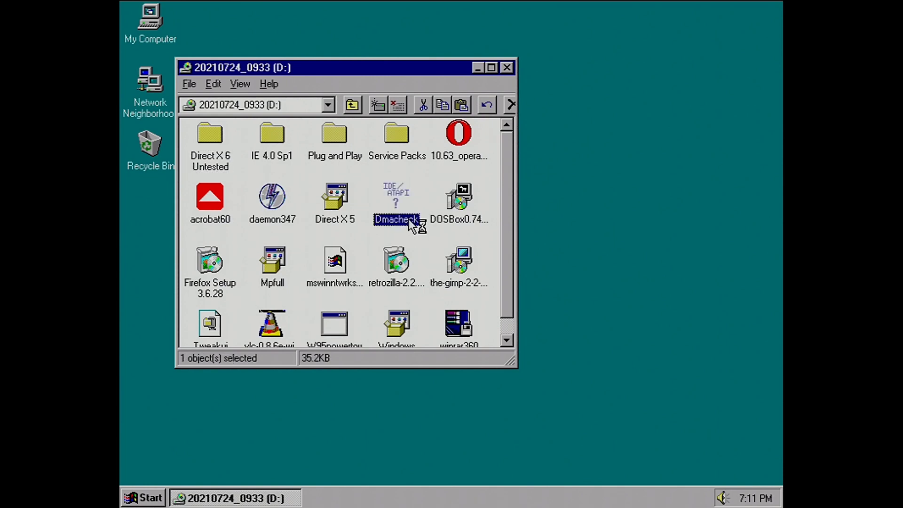
{"action": "left_click", "coordinate": [357, 233]}
{"action": "left_click", "coordinate": [513, 234]}
{"action": "left_click", "coordinate": [384, 311]}
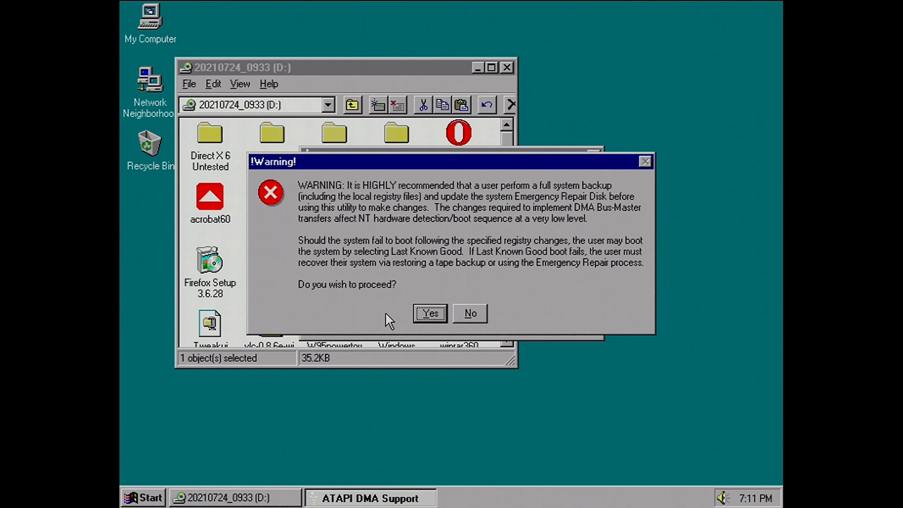
{"action": "left_click", "coordinate": [429, 314]}
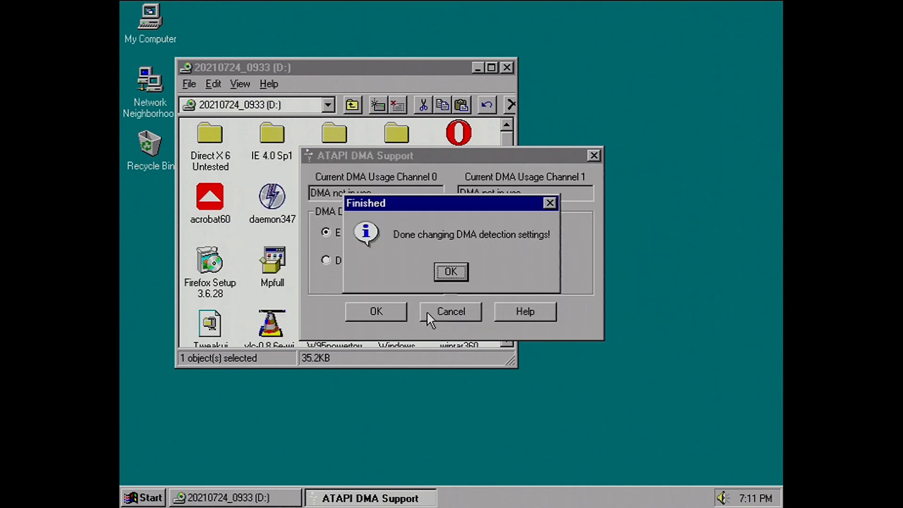
{"action": "left_click", "coordinate": [450, 271]}
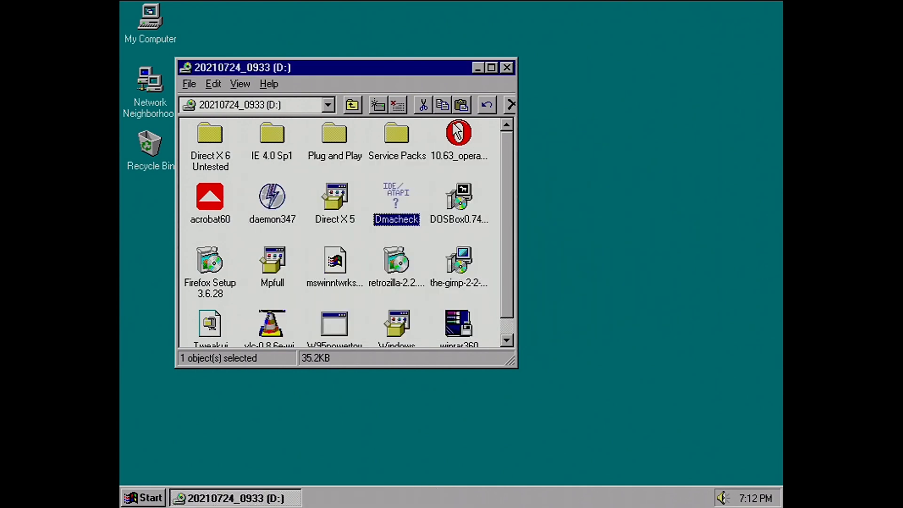
Close the drive D window, restart the computer, and log on as Administrator.
{"action": "left_click", "coordinate": [507, 68]}
{"action": "left_click", "coordinate": [150, 496]}
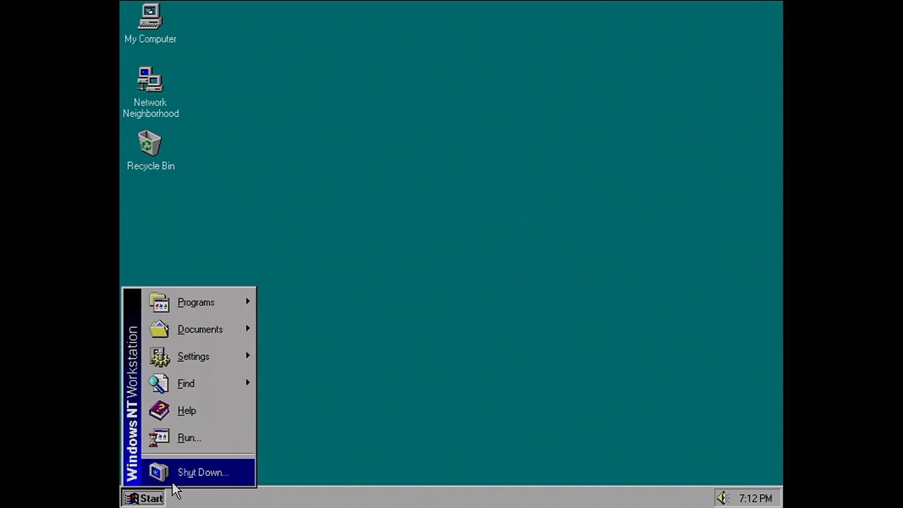
{"action": "left_click", "coordinate": [174, 471]}
{"action": "left_click", "coordinate": [407, 237]}
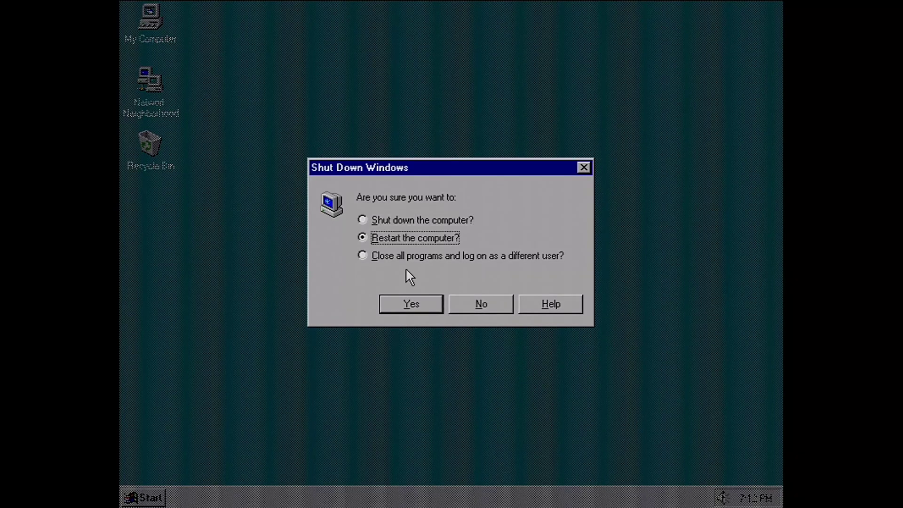
{"action": "left_click", "coordinate": [405, 300]}
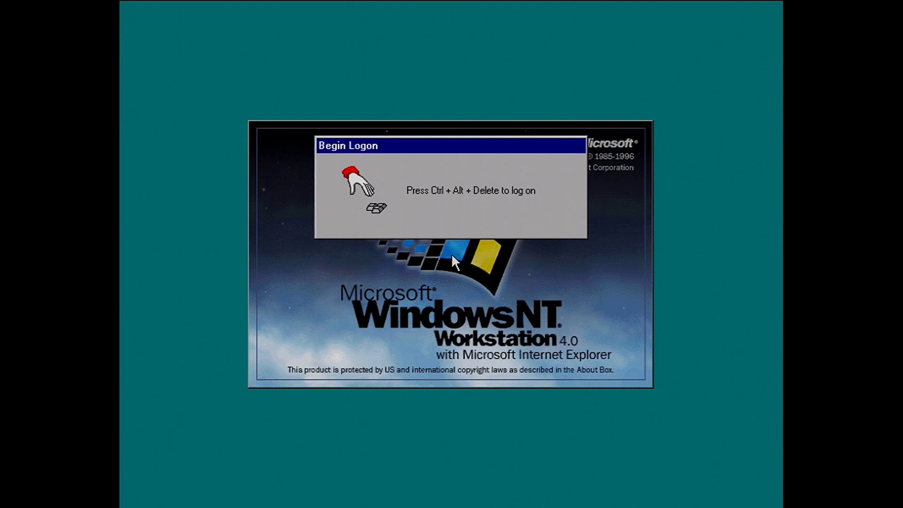
{"action": "key", "text": "ctrl+alt+Delete"}
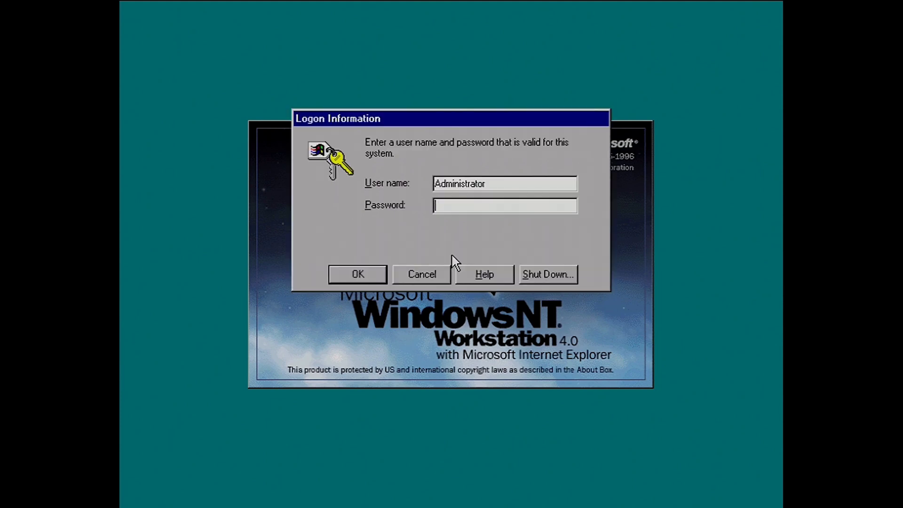
{"action": "key", "text": "Return"}
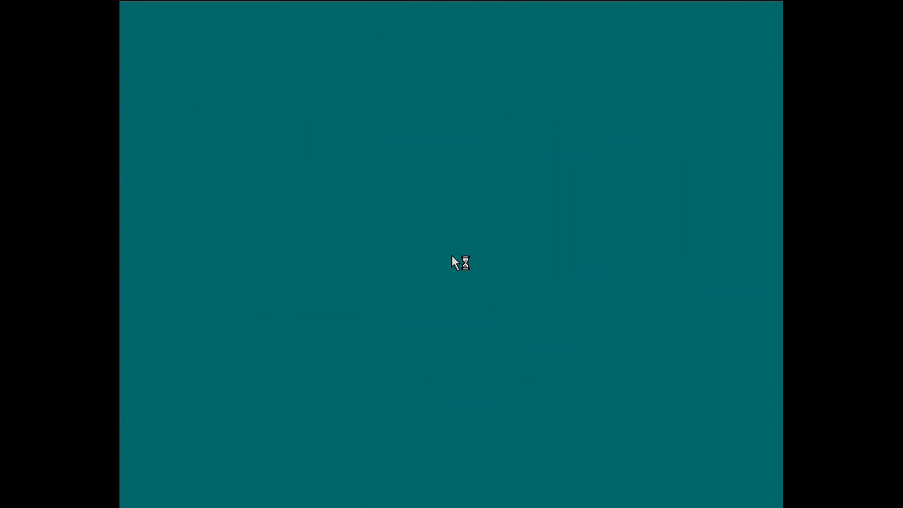
Run Dmacheck from drive D again to check the current DMA usage of both channels.
{"action": "double_click", "coordinate": [176, 37]}
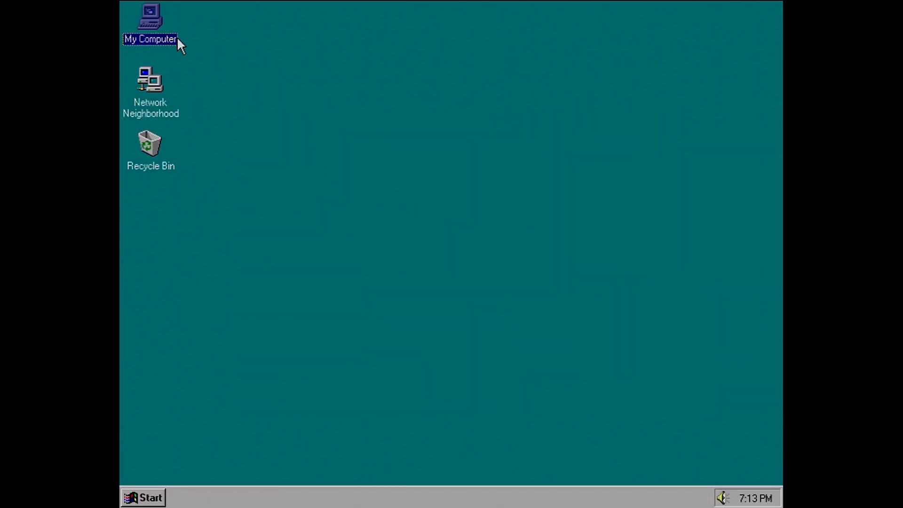
{"action": "right_click", "coordinate": [391, 148]}
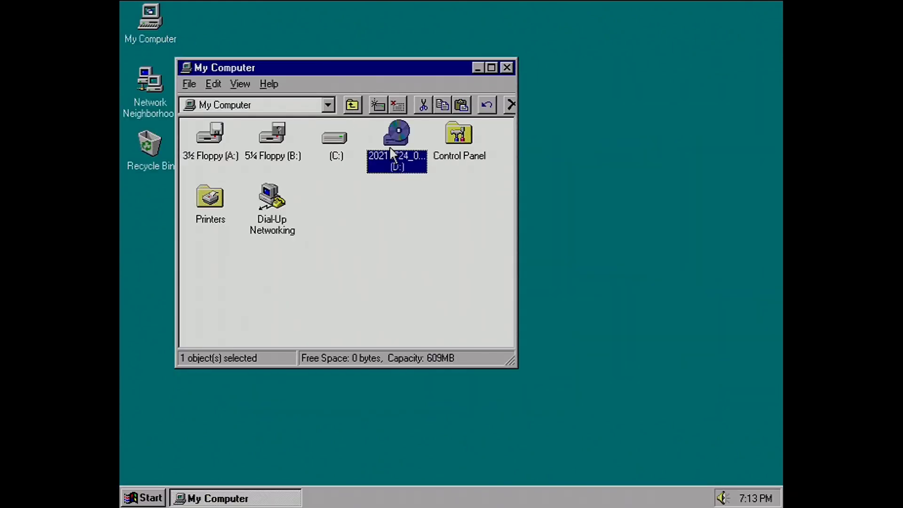
{"action": "left_click", "coordinate": [406, 159]}
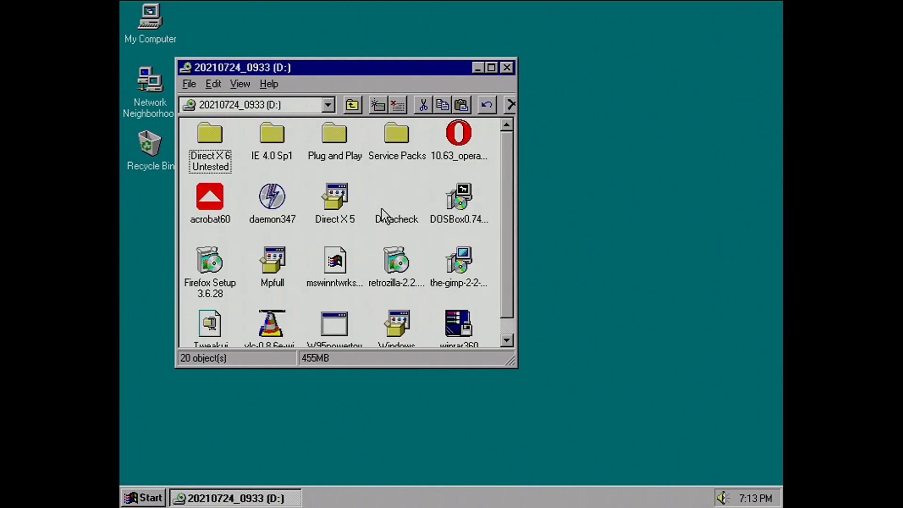
{"action": "double_click", "coordinate": [407, 217]}
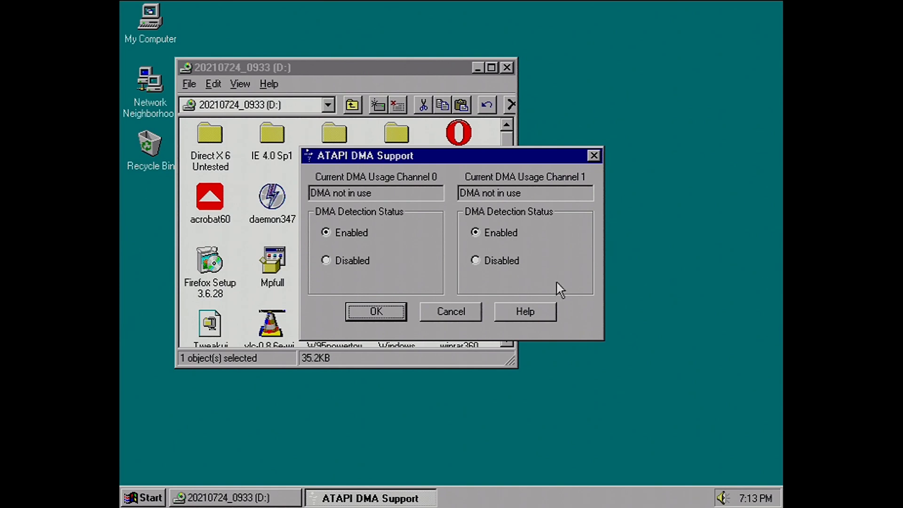
Dismiss the DMA check and install Windows Installer 2.0 from the maximized drive D window, declining the restart.
{"action": "left_click", "coordinate": [429, 315]}
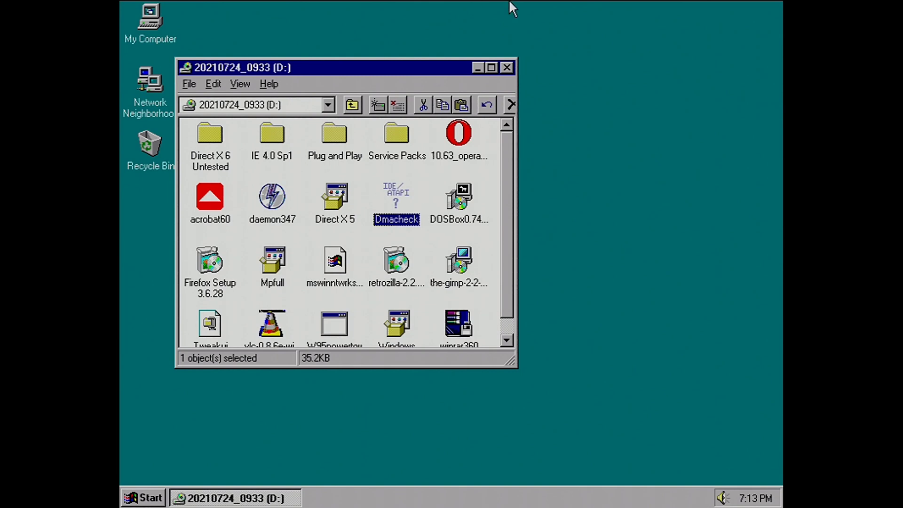
{"action": "left_click", "coordinate": [498, 66]}
{"action": "left_click", "coordinate": [640, 290]}
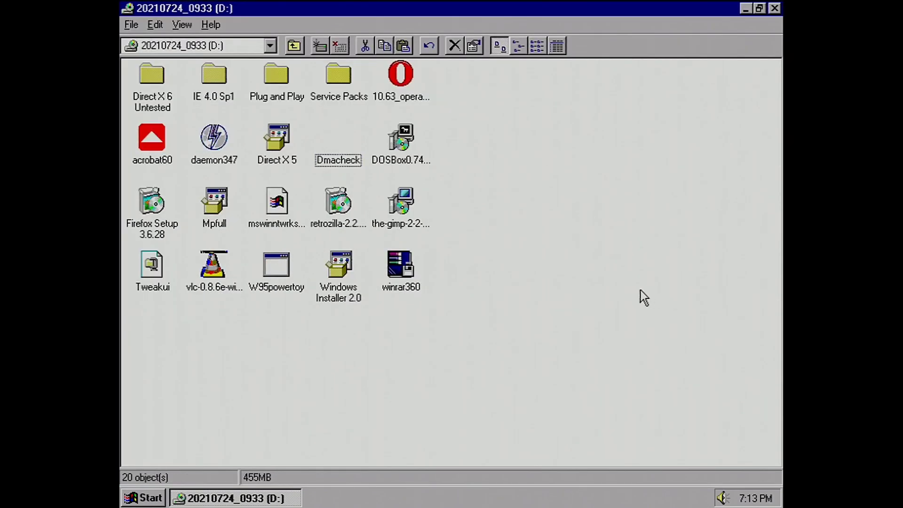
{"action": "left_click", "coordinate": [358, 296]}
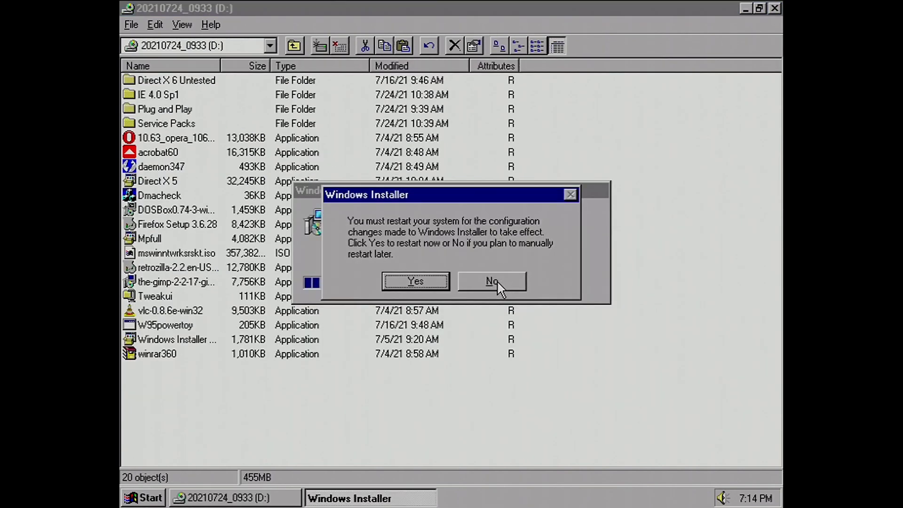
{"action": "left_click", "coordinate": [497, 281]}
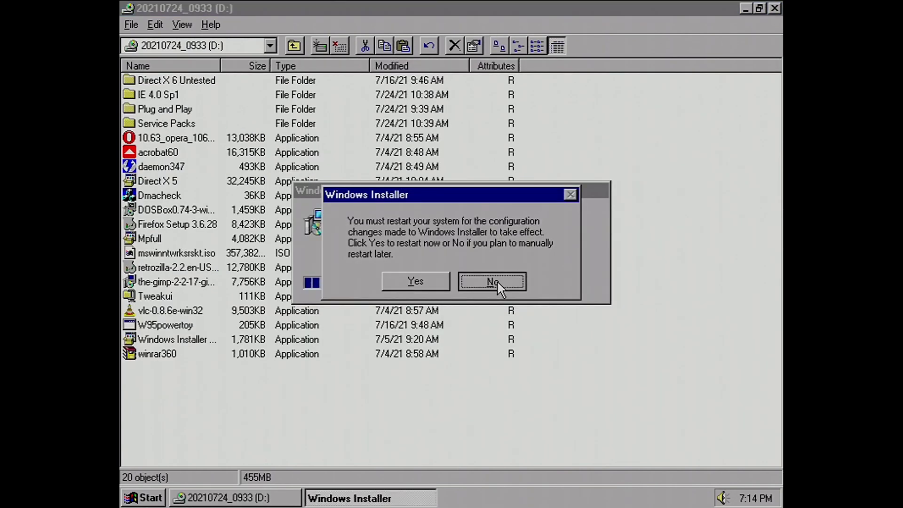
Run Ie4setup from the IE 4.0 Sp1 folder, continuing despite the pending restart, and proceed to the installation options.
{"action": "double_click", "coordinate": [152, 95]}
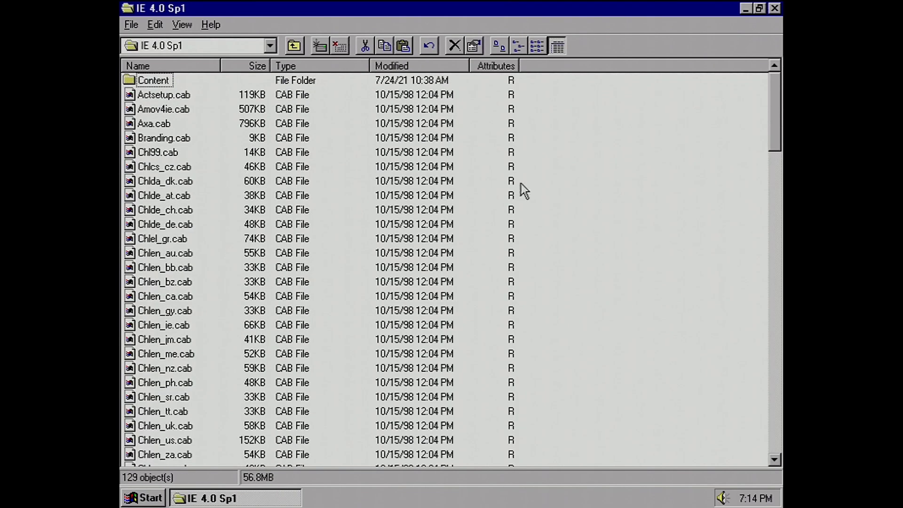
{"action": "left_click_drag", "start_coordinate": [780, 137], "coordinate": [783, 454]}
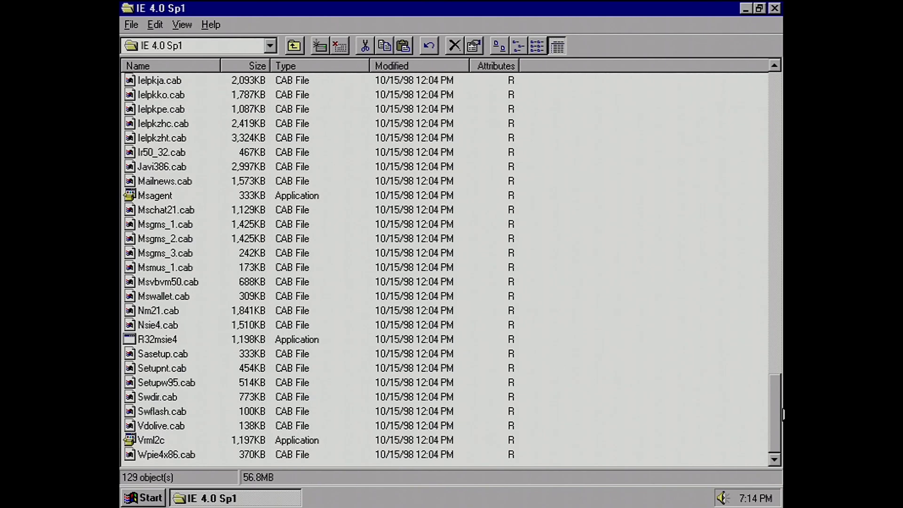
{"action": "left_click_drag", "start_coordinate": [778, 413], "coordinate": [783, 326]}
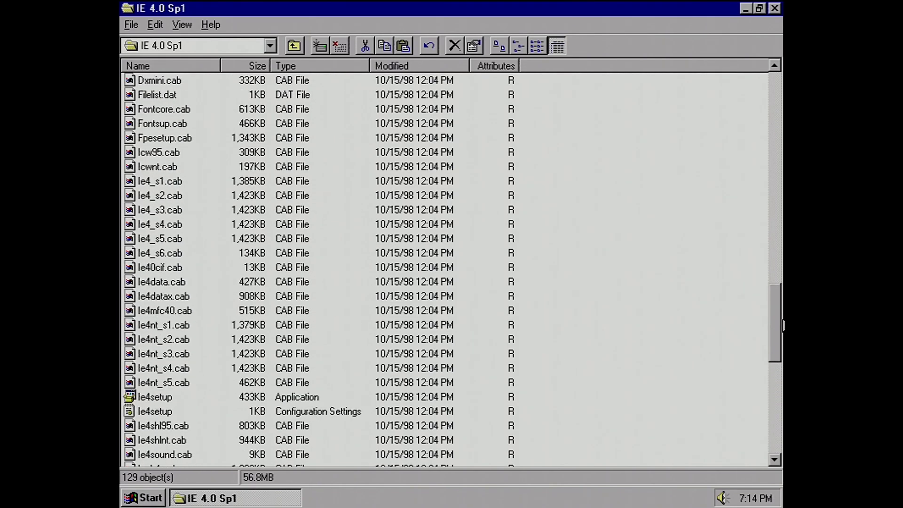
{"action": "left_click", "coordinate": [141, 400]}
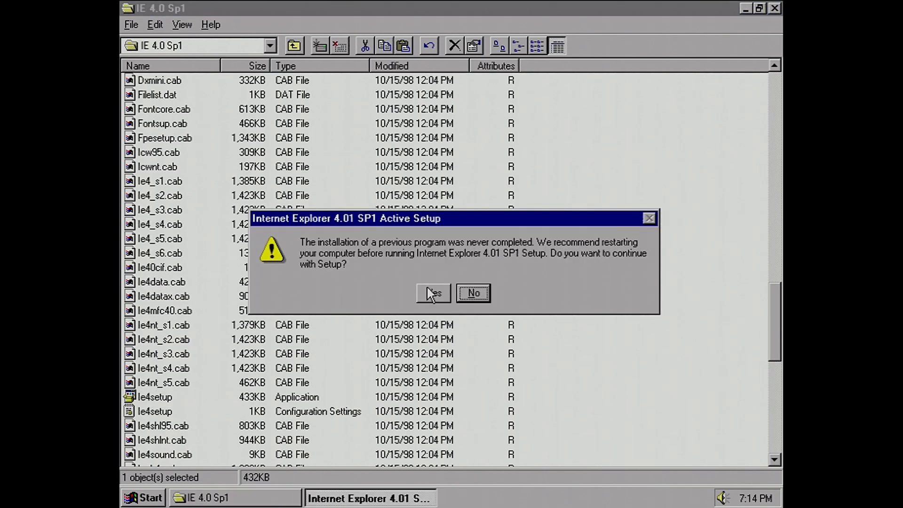
{"action": "left_click", "coordinate": [431, 292]}
{"action": "left_click", "coordinate": [468, 364]}
{"action": "left_click", "coordinate": [420, 286]}
{"action": "left_click", "coordinate": [464, 363]}
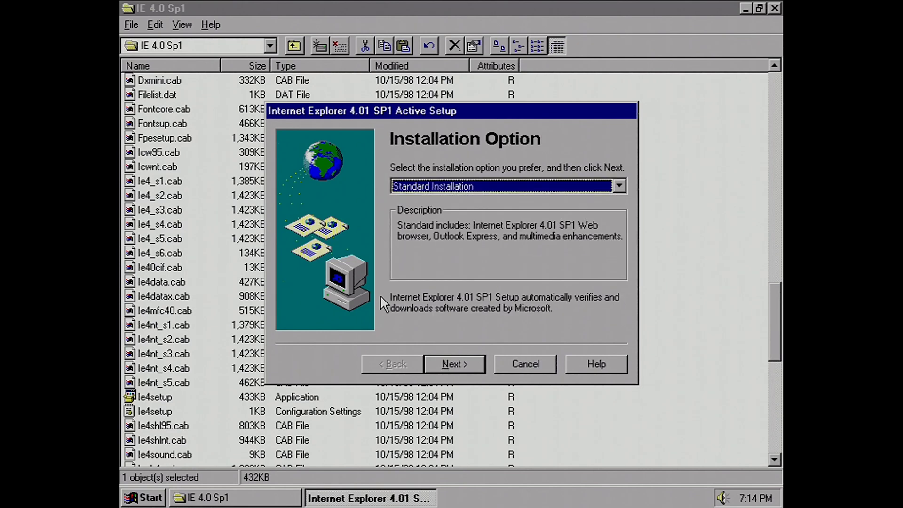
Choose Standard Installation for Internet Explorer 4.01 SP1 and include the Windows Desktop Update.
{"action": "left_click", "coordinate": [430, 189]}
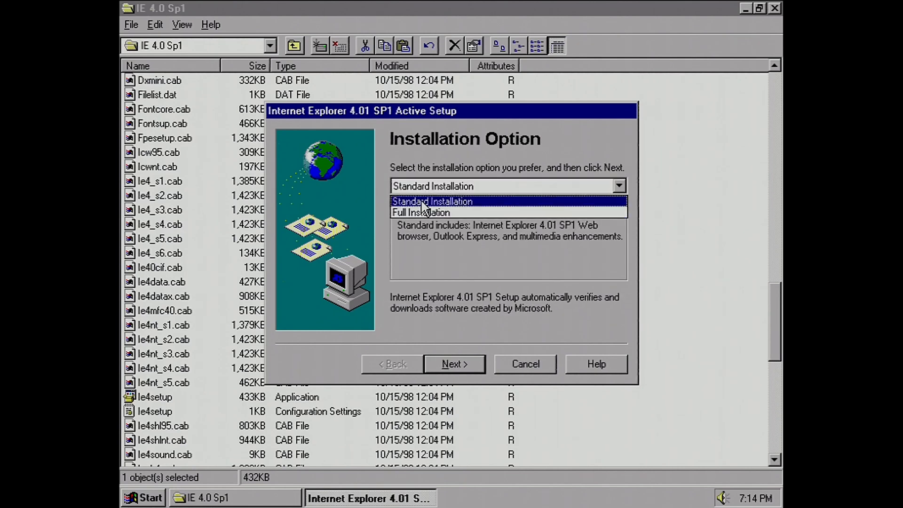
{"action": "left_click", "coordinate": [421, 202]}
{"action": "left_click", "coordinate": [444, 186]}
{"action": "left_click", "coordinate": [442, 185]}
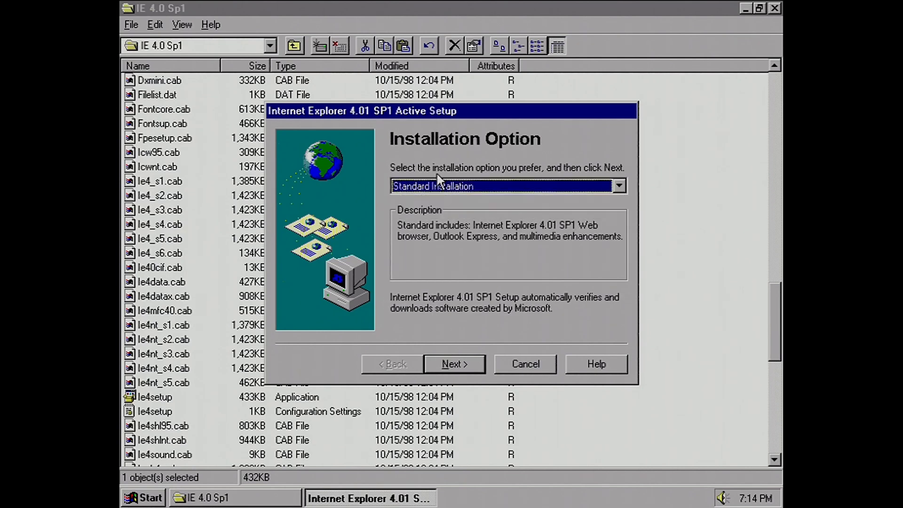
{"action": "left_click", "coordinate": [457, 368]}
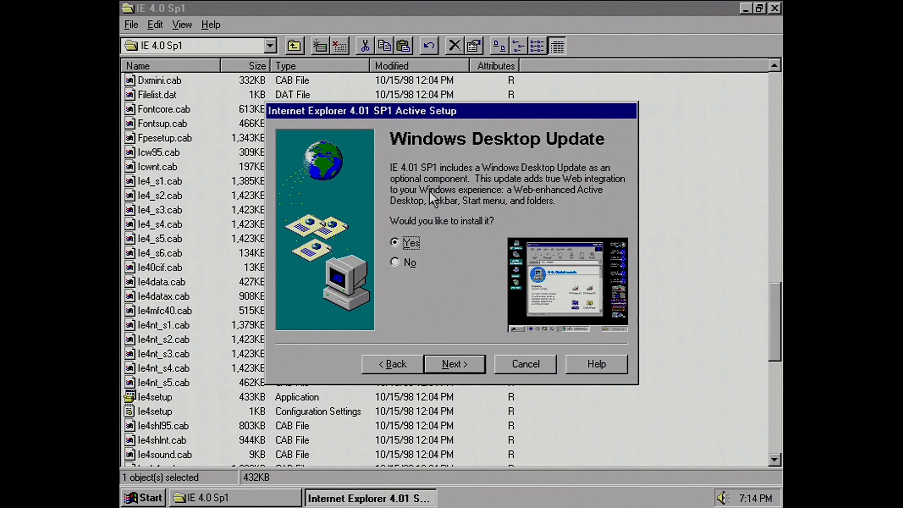
{"action": "left_click", "coordinate": [457, 366]}
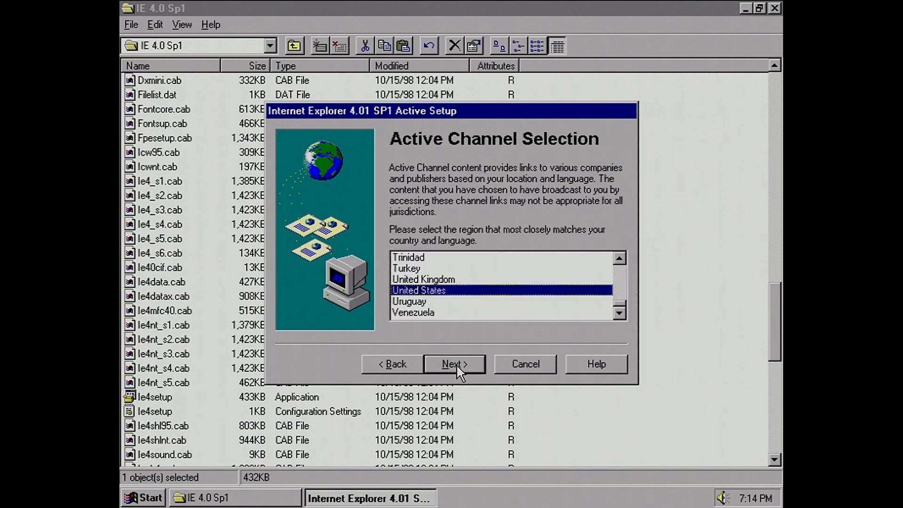
Choose the Active Channel region and accept the proposed destination folder to install Internet Explorer 4.01 SP1.
{"action": "left_click_drag", "start_coordinate": [620, 305], "coordinate": [621, 288]}
{"action": "left_click", "coordinate": [497, 291]}
{"action": "left_click_drag", "start_coordinate": [479, 304], "coordinate": [471, 325]}
{"action": "left_click", "coordinate": [452, 367]}
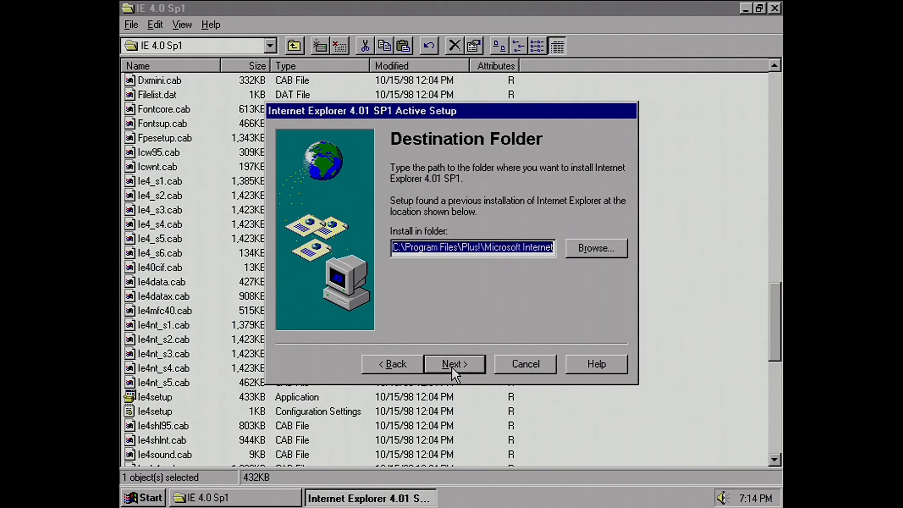
{"action": "left_click", "coordinate": [450, 366]}
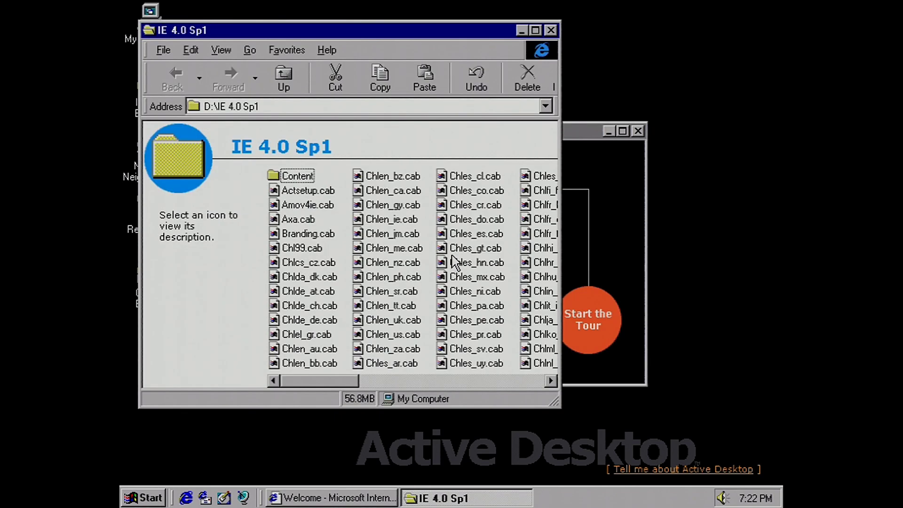
Go up to the root of drive D in a maximized window, and show the desktop.
{"action": "left_click", "coordinate": [284, 76]}
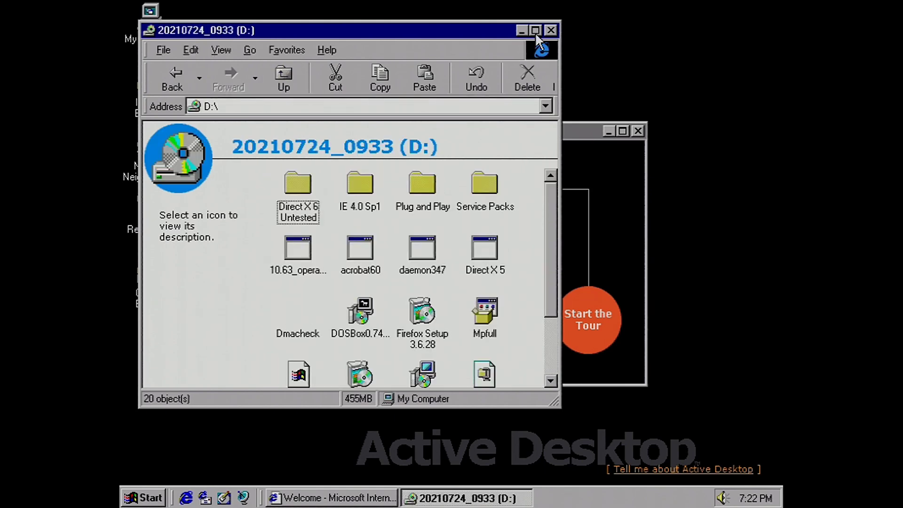
{"action": "left_click", "coordinate": [535, 30]}
{"action": "key", "text": "super+d"}
Replace the Active Desktop wallpaper with winnt256 in the display properties.
{"action": "right_click", "coordinate": [568, 88]}
{"action": "left_click", "coordinate": [595, 233]}
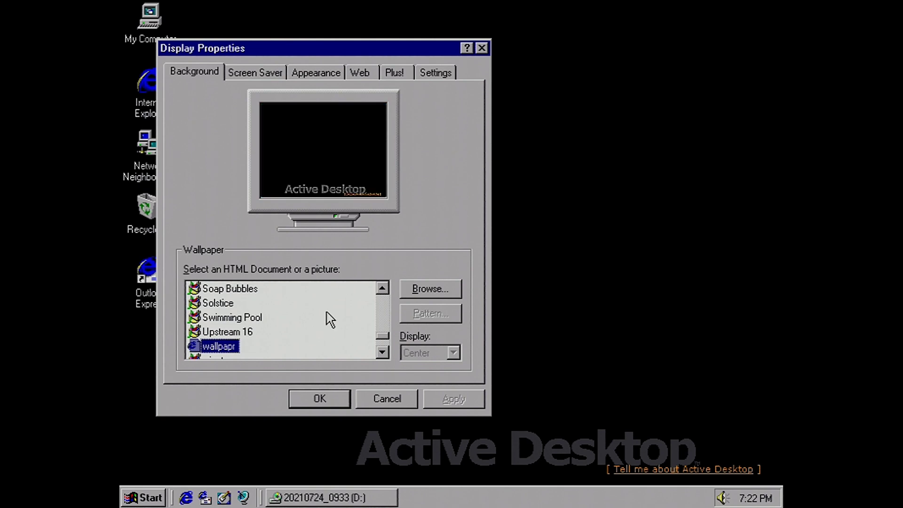
{"action": "left_click", "coordinate": [382, 352]}
{"action": "left_click", "coordinate": [382, 352]}
{"action": "left_click", "coordinate": [382, 351]}
{"action": "left_click", "coordinate": [382, 352]}
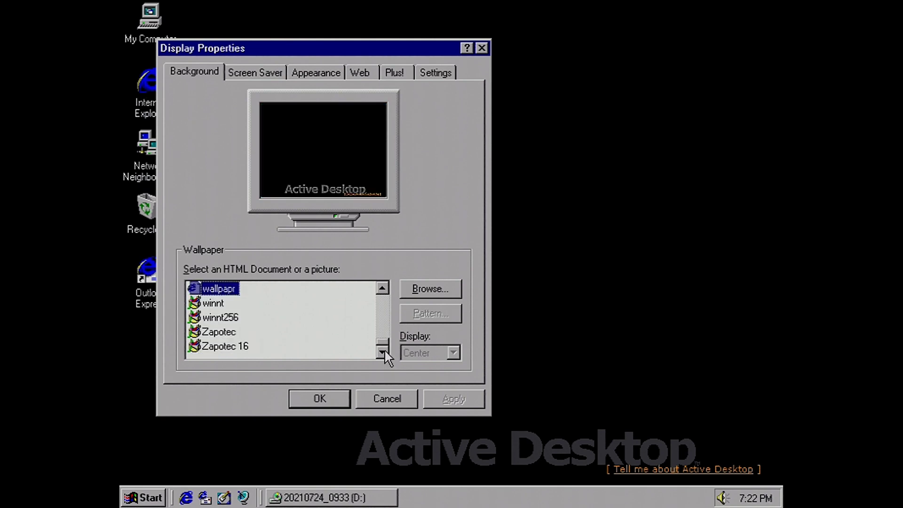
{"action": "left_click", "coordinate": [212, 304]}
{"action": "left_click", "coordinate": [219, 318]}
{"action": "left_click", "coordinate": [454, 399]}
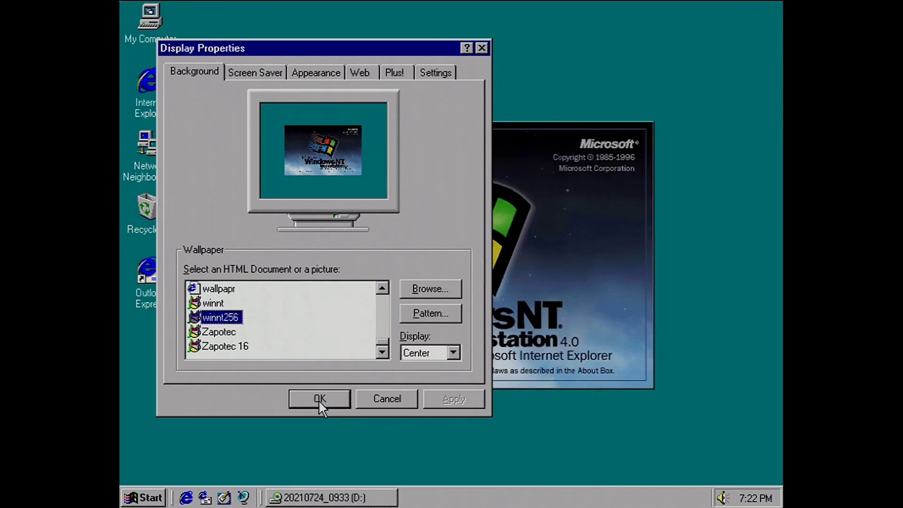
{"action": "left_click", "coordinate": [318, 400]}
Delete the channels, Outlook Express and Internet Explorer Browser shortcuts from Quick Launch, and narrow the Quick Launch area.
{"action": "right_click", "coordinate": [249, 497]}
{"action": "left_click", "coordinate": [252, 479]}
{"action": "left_click", "coordinate": [493, 264]}
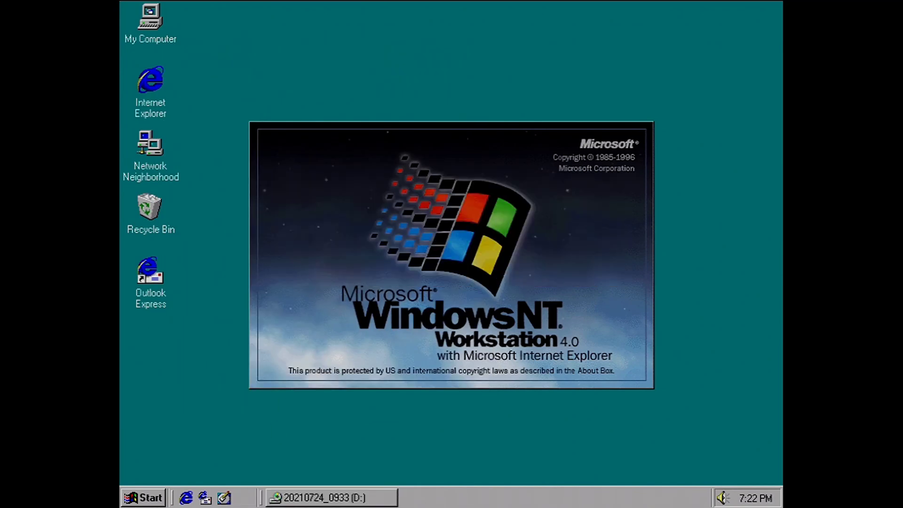
{"action": "right_click", "coordinate": [210, 498]}
{"action": "left_click", "coordinate": [225, 476]}
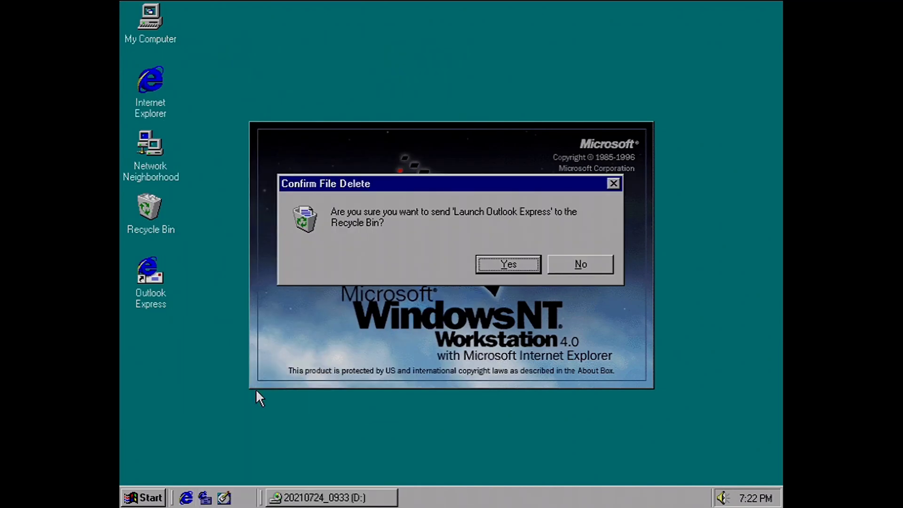
{"action": "left_click", "coordinate": [504, 266]}
{"action": "right_click", "coordinate": [183, 499]}
{"action": "left_click", "coordinate": [200, 476]}
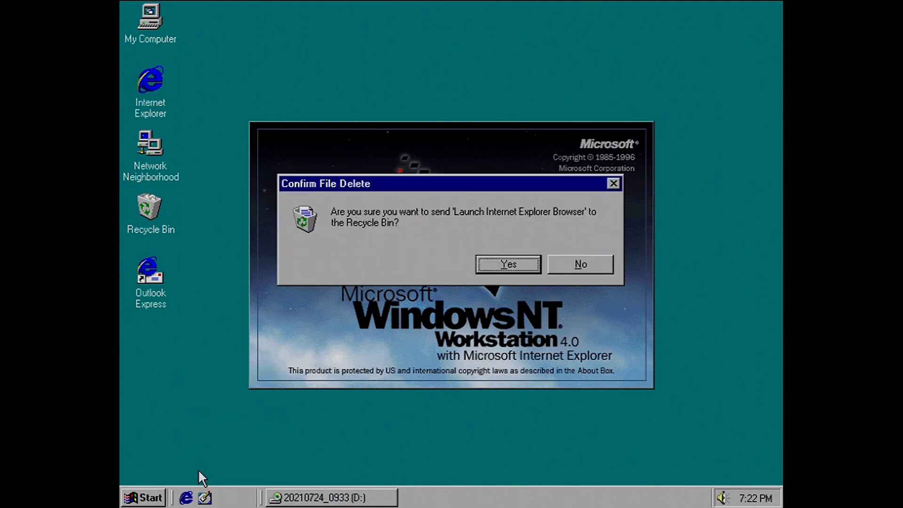
{"action": "left_click", "coordinate": [510, 266]}
{"action": "left_click_drag", "start_coordinate": [262, 499], "coordinate": [216, 504]}
Send the Outlook Express desktop shortcut to the Recycle Bin.
{"action": "left_click_drag", "start_coordinate": [191, 376], "coordinate": [159, 278]}
{"action": "left_click_drag", "start_coordinate": [156, 239], "coordinate": [158, 230]}
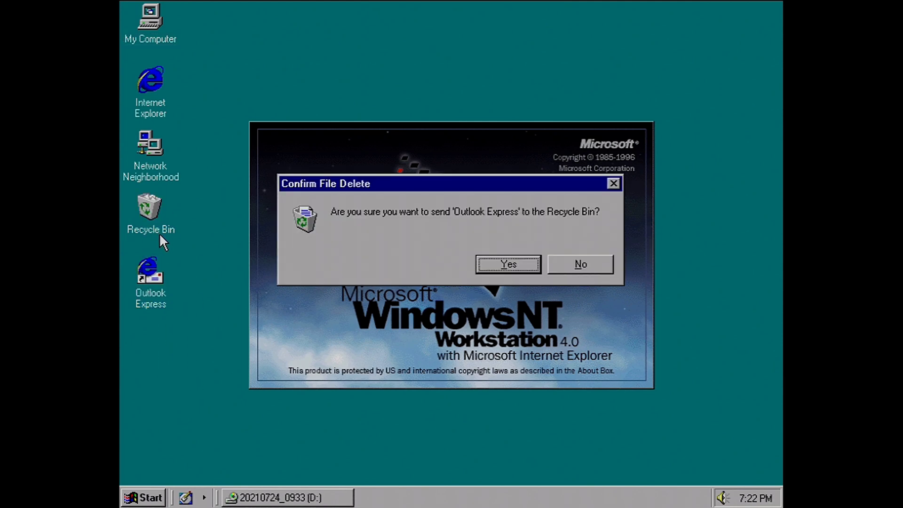
{"action": "left_click", "coordinate": [512, 262]}
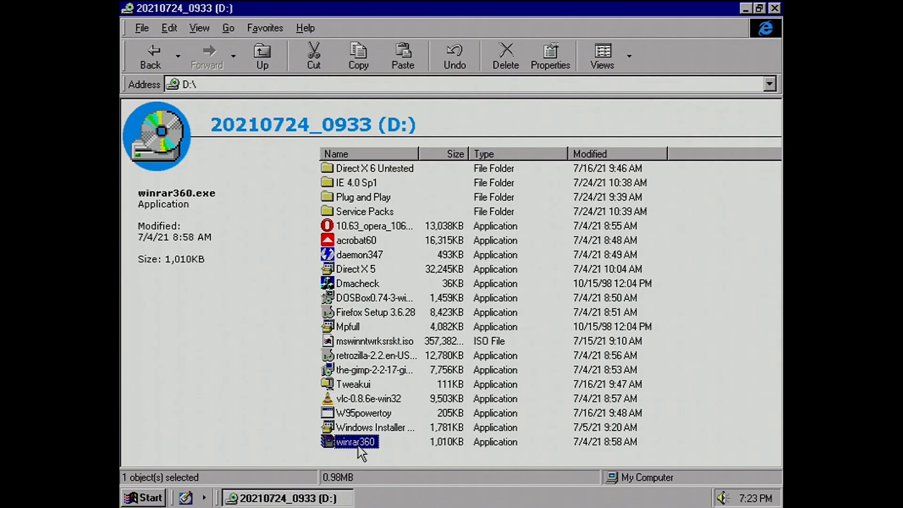
Install WinRAR from winrar360 on drive D, leaving ISO files out of its file associations.
{"action": "double_click", "coordinate": [358, 442]}
{"action": "left_click", "coordinate": [421, 397]}
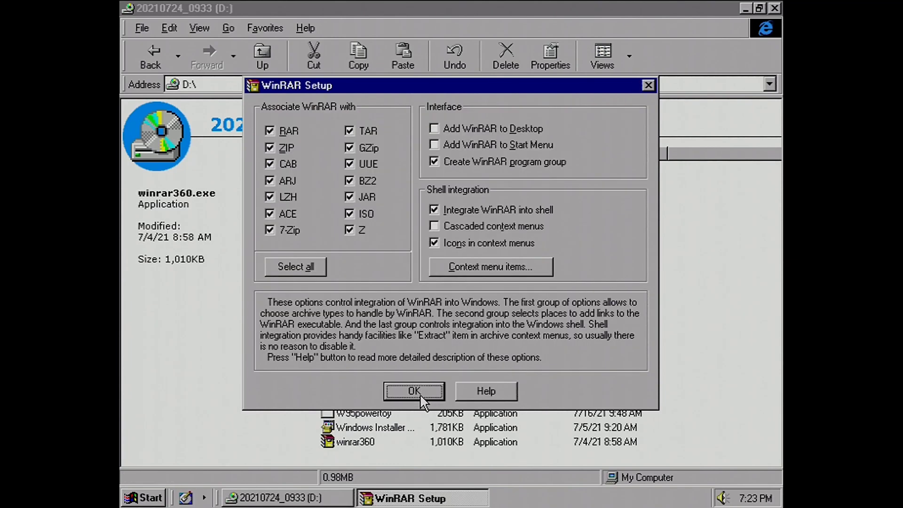
{"action": "left_click", "coordinate": [367, 215]}
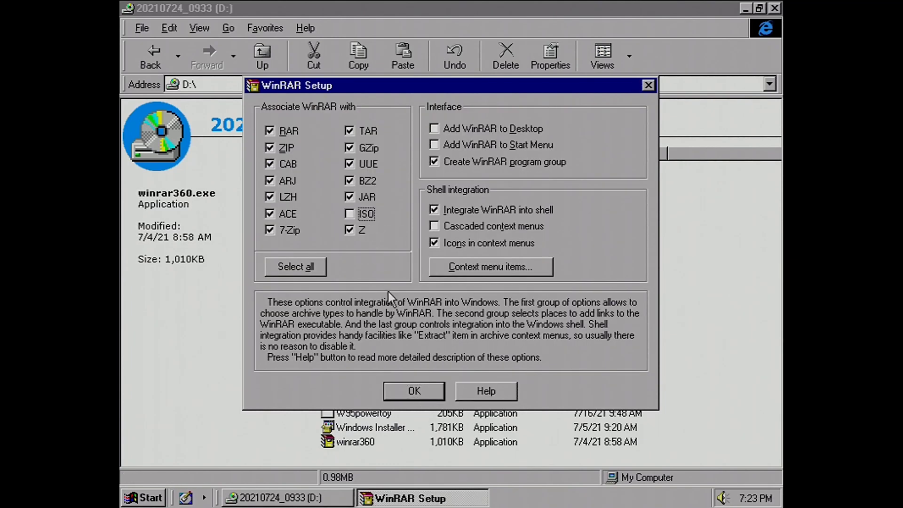
{"action": "left_click", "coordinate": [421, 388]}
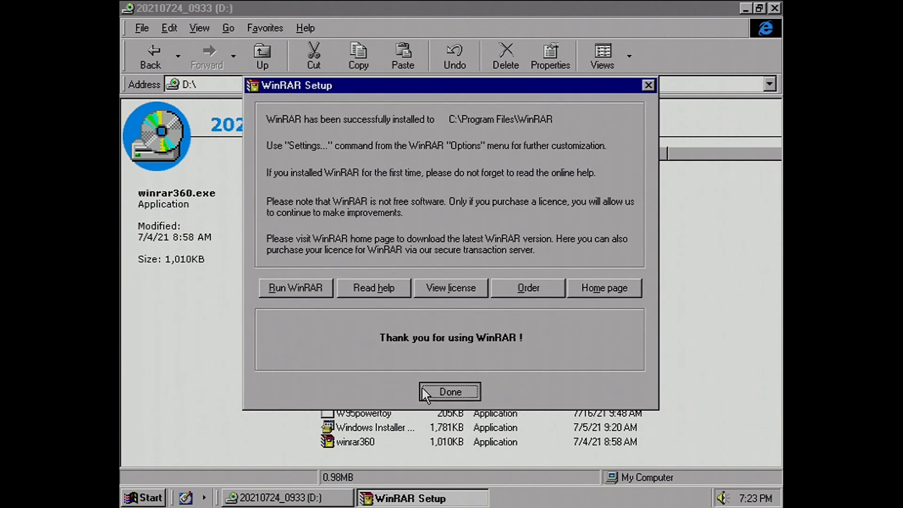
{"action": "left_click", "coordinate": [422, 389]}
{"action": "left_click", "coordinate": [587, 67]}
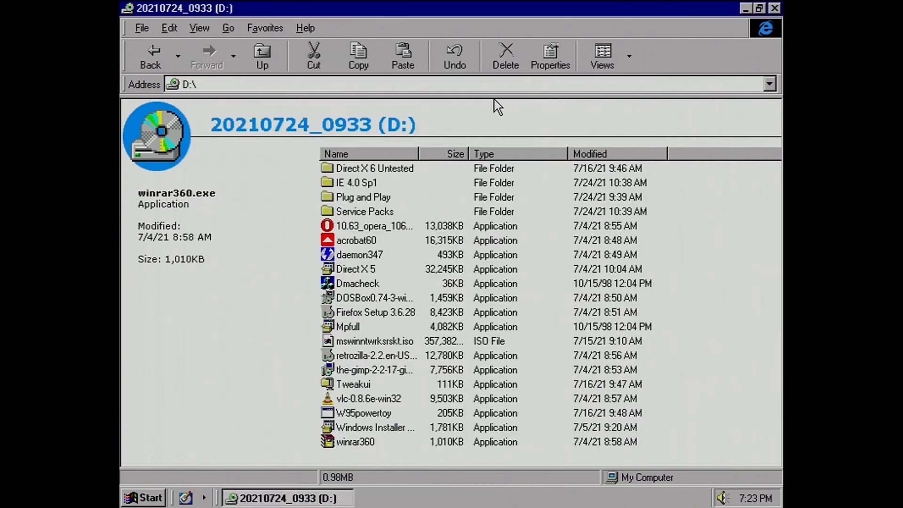
Install Windows Media Player from Mpfull on drive D, setting the connection rate to Unknown/Other.
{"action": "double_click", "coordinate": [348, 326]}
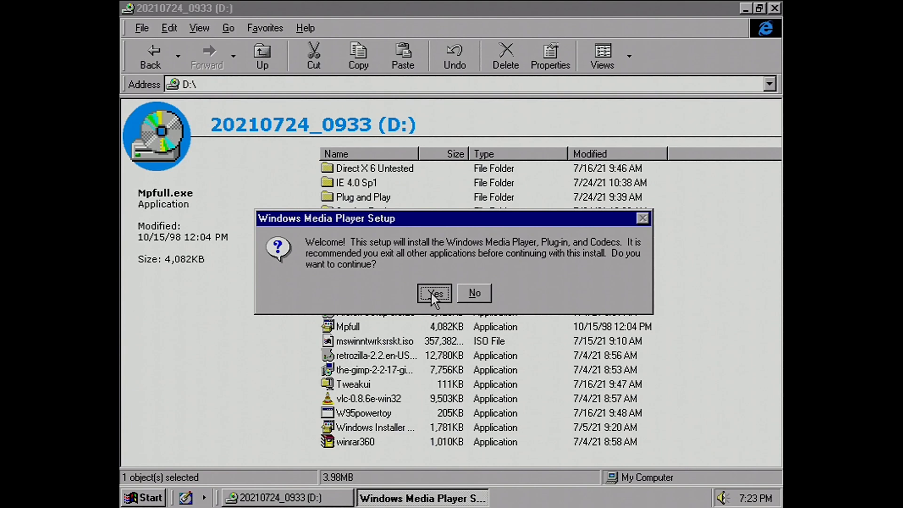
{"action": "left_click", "coordinate": [431, 294]}
{"action": "left_click", "coordinate": [477, 379]}
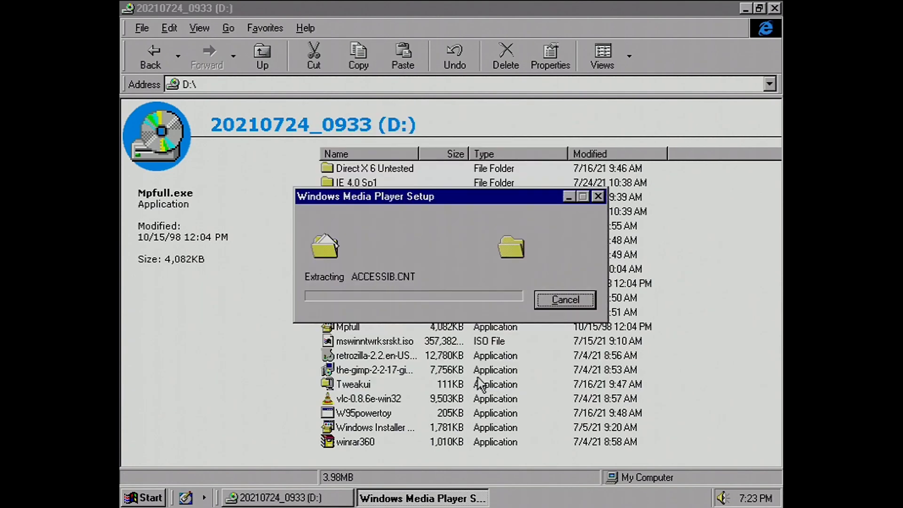
{"action": "left_click", "coordinate": [515, 87]}
{"action": "left_click", "coordinate": [515, 86]}
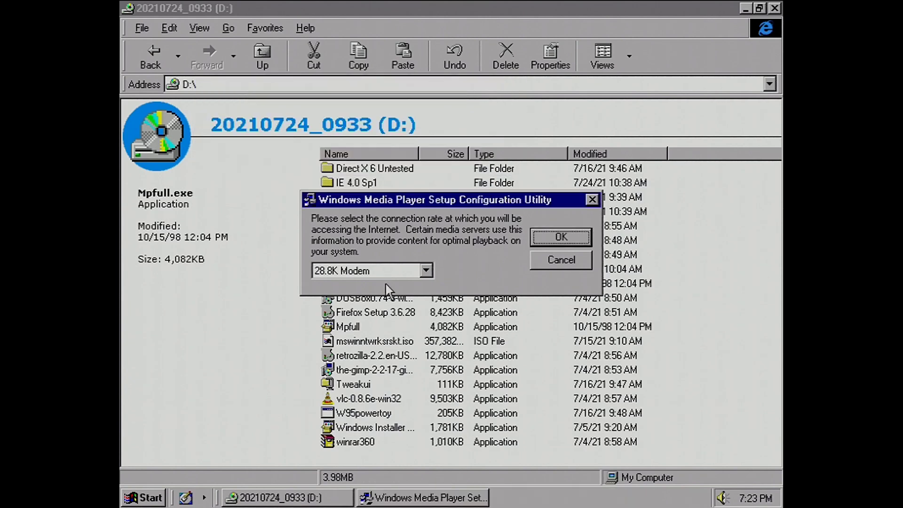
{"action": "left_click", "coordinate": [390, 271]}
{"action": "left_click", "coordinate": [375, 352]}
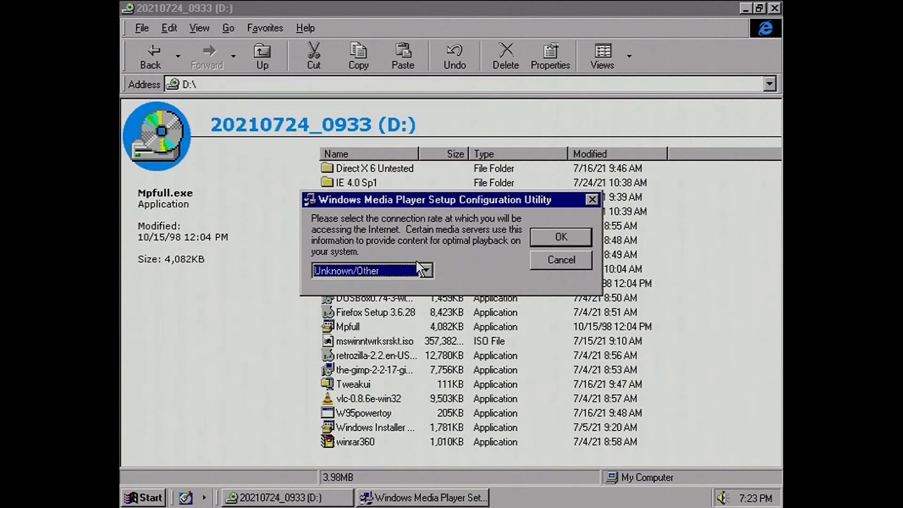
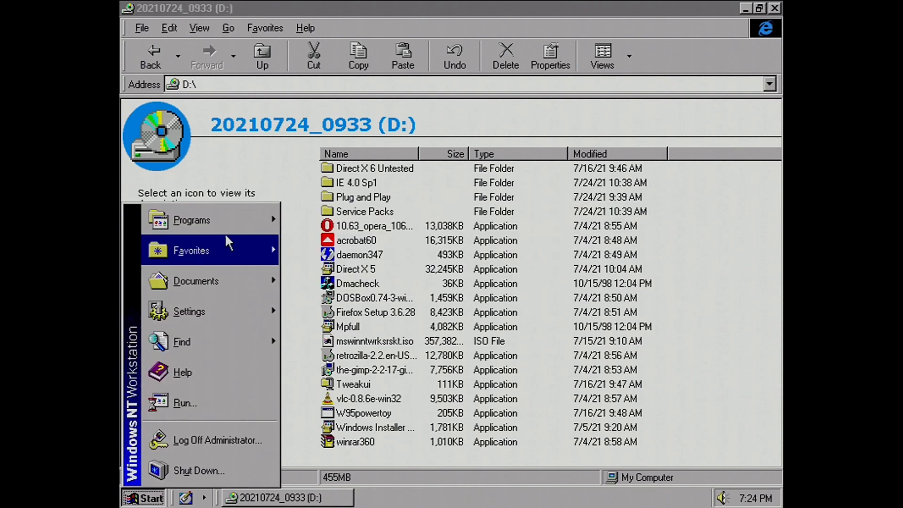
Launch an installed program to check that it starts, move its window, and close it.
{"action": "mouse_move", "coordinate": [352, 213]}
{"action": "mouse_move", "coordinate": [498, 246]}
{"action": "left_click", "coordinate": [611, 297]}
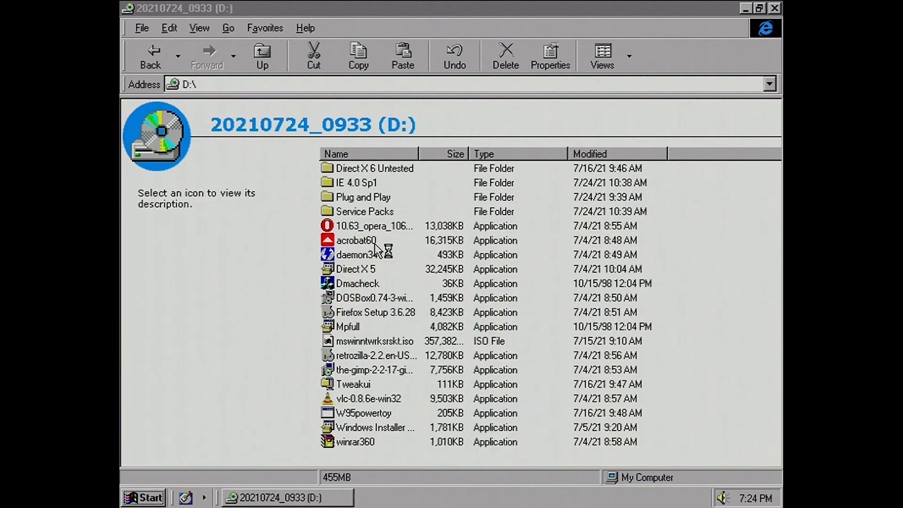
{"action": "left_click_drag", "start_coordinate": [470, 186], "coordinate": [387, 95]}
{"action": "left_click", "coordinate": [494, 89]}
Unpack the Microsoft DirectX 5 SDK from Direct X 5 on drive D into c:\dx5sdk, creating the directory.
{"action": "left_click", "coordinate": [343, 276]}
{"action": "double_click", "coordinate": [342, 275]}
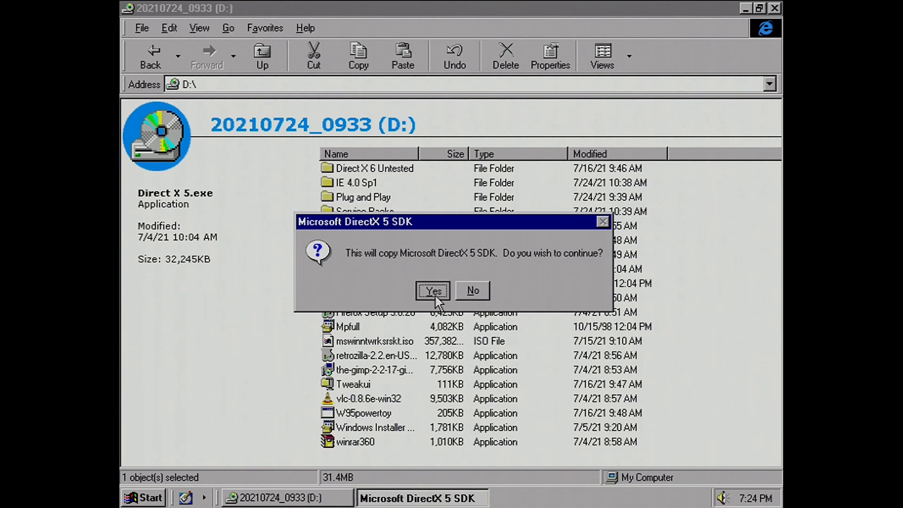
{"action": "left_click", "coordinate": [433, 290]}
{"action": "left_click", "coordinate": [497, 383]}
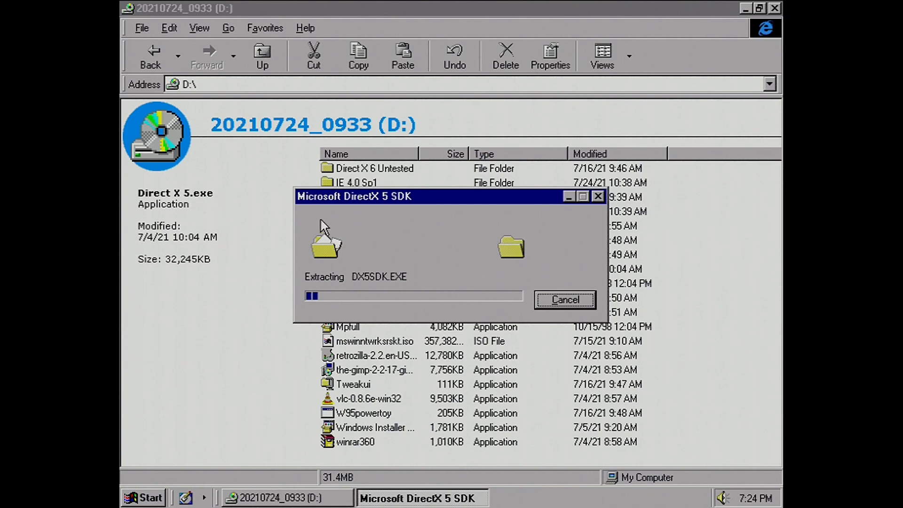
{"action": "left_click_drag", "start_coordinate": [348, 194], "coordinate": [453, 186]}
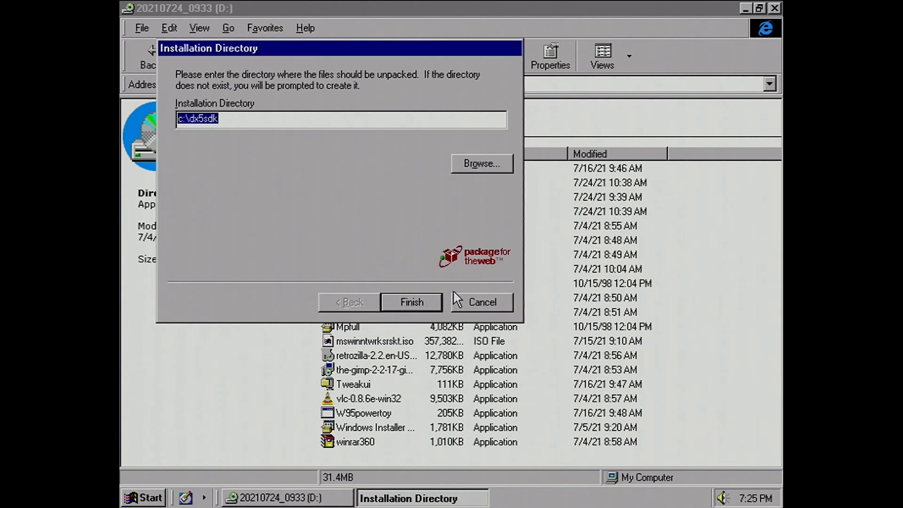
{"action": "left_click", "coordinate": [418, 301]}
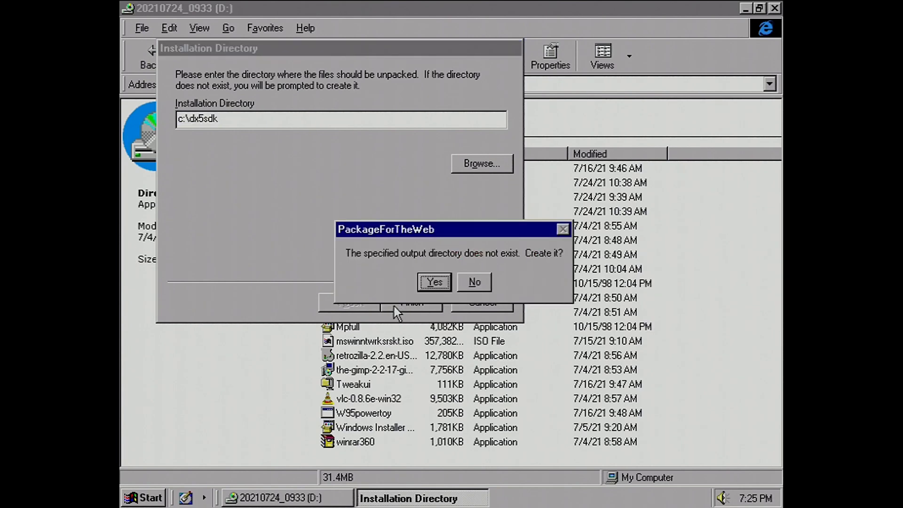
{"action": "left_click", "coordinate": [434, 282]}
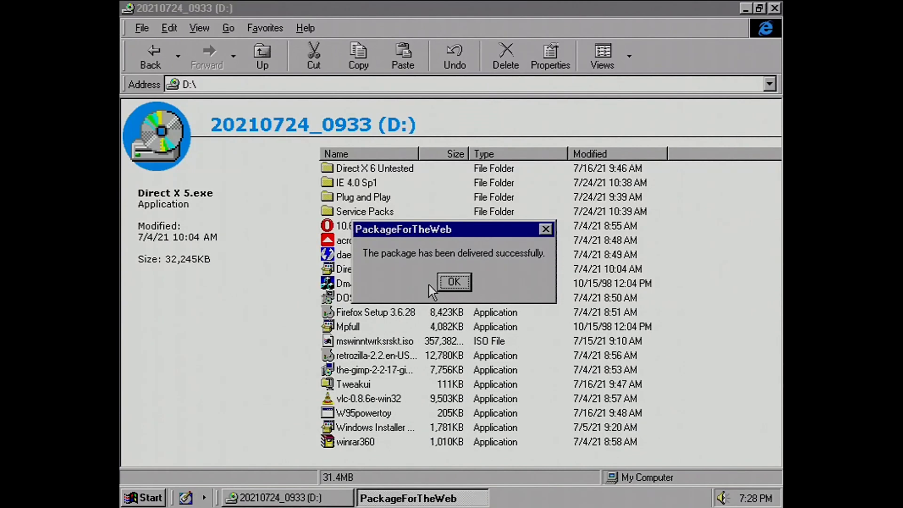
{"action": "left_click", "coordinate": [455, 283]}
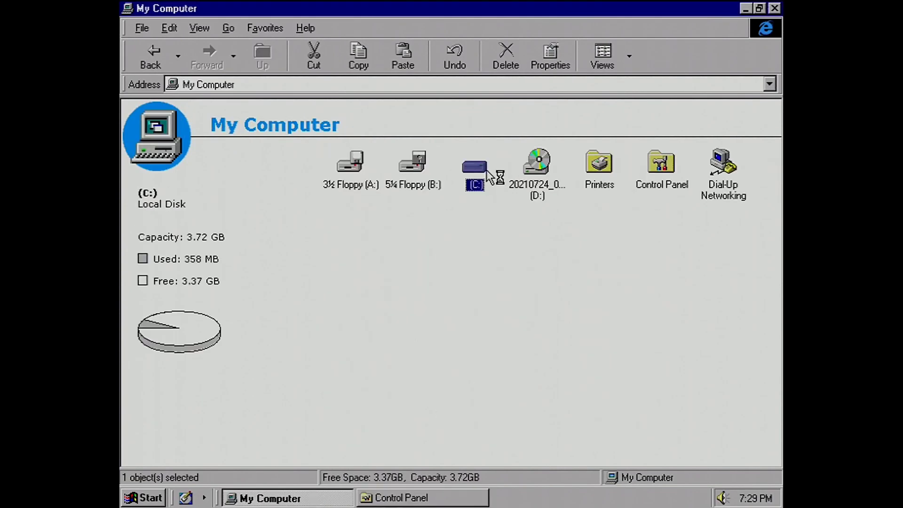
Run Setup from C:\dx5sdk, compare the available setup types, and proceed with installing the DirectX 5 SDK.
{"action": "double_click", "coordinate": [475, 177]}
{"action": "double_click", "coordinate": [403, 171]}
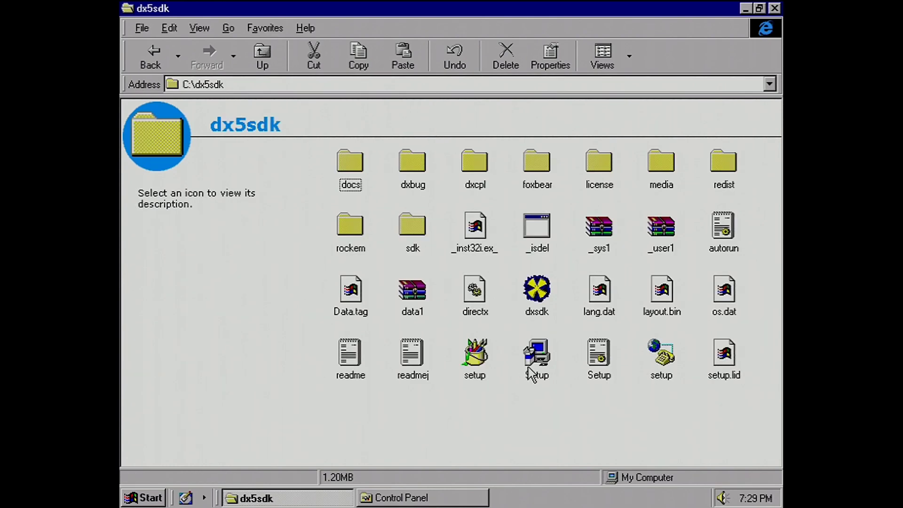
{"action": "double_click", "coordinate": [531, 363]}
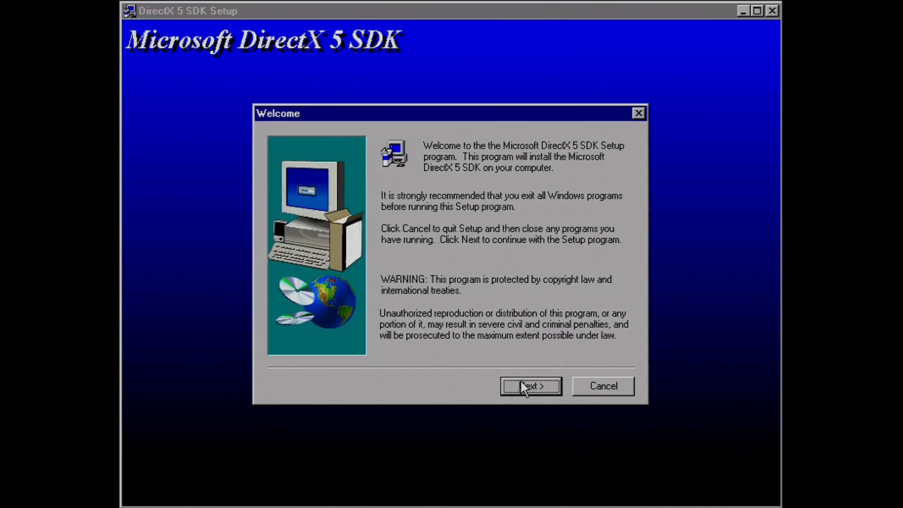
{"action": "left_click", "coordinate": [521, 382]}
{"action": "left_click", "coordinate": [520, 383]}
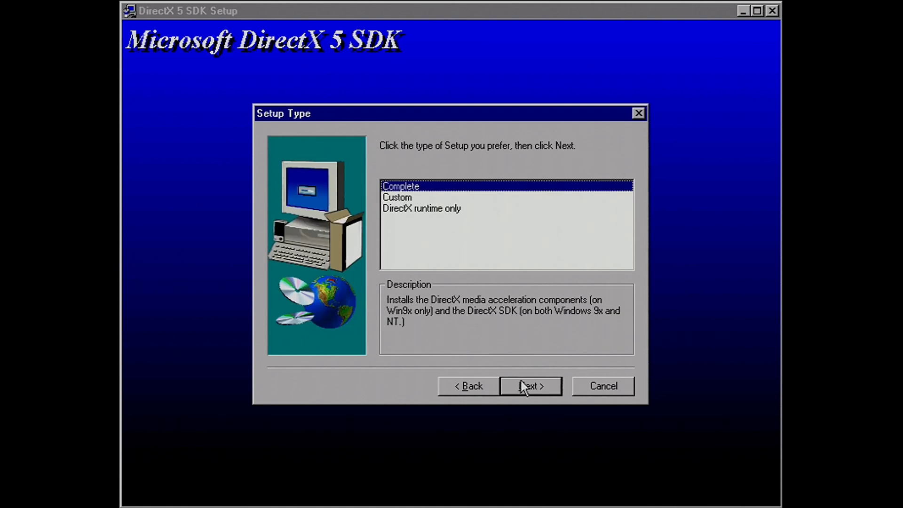
{"action": "left_click", "coordinate": [418, 210]}
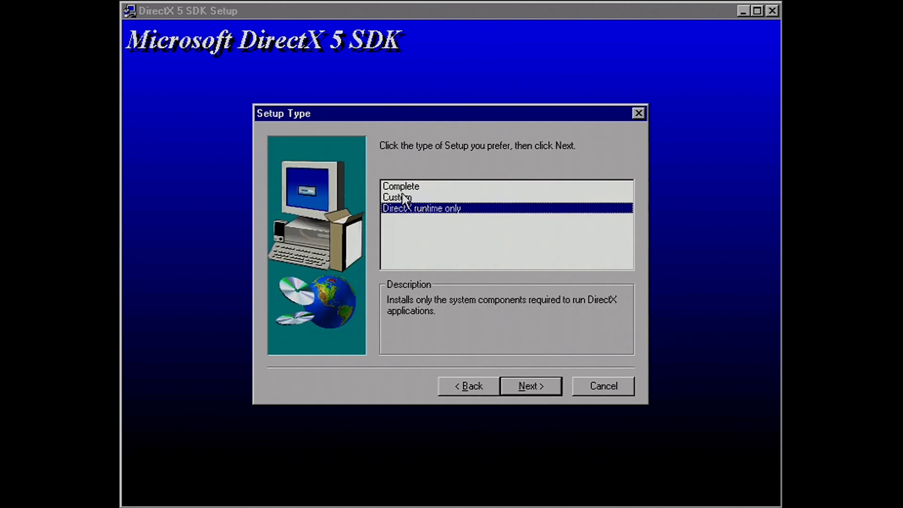
{"action": "left_click", "coordinate": [399, 188]}
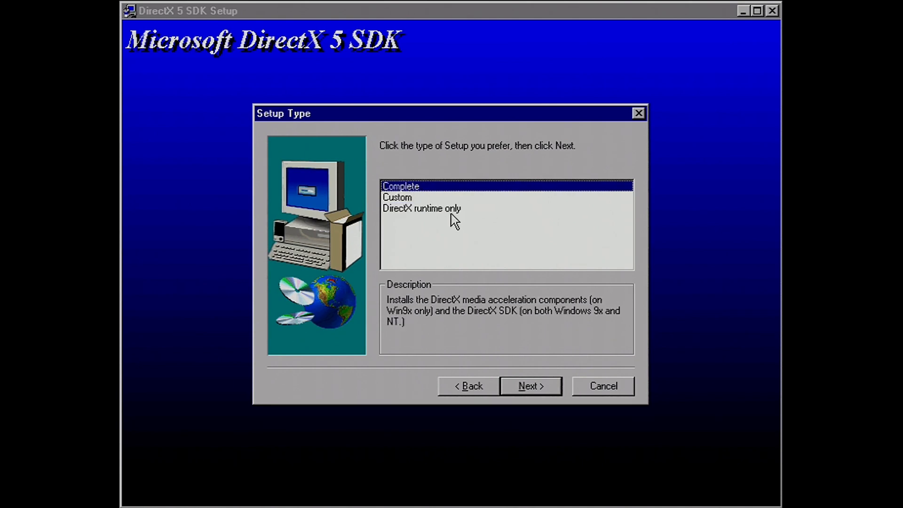
{"action": "left_click", "coordinate": [417, 197]}
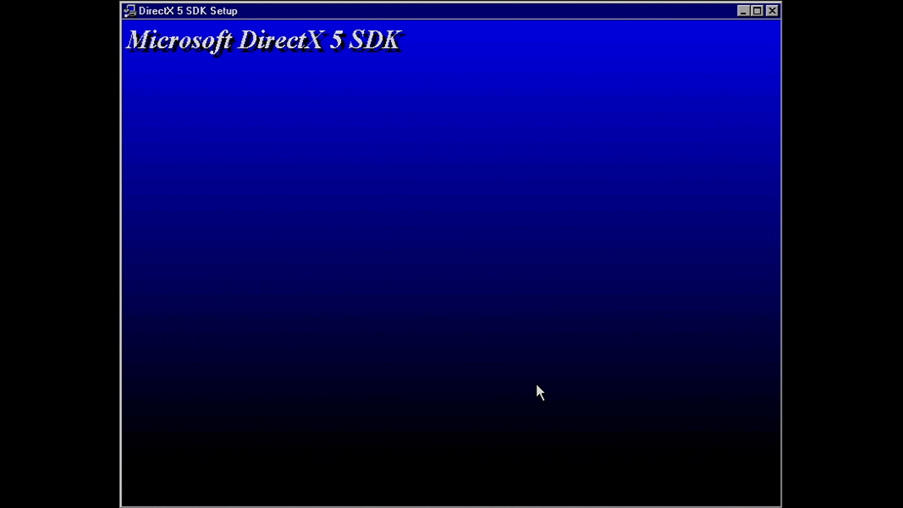
{"action": "left_click", "coordinate": [536, 385]}
Open the DirectX item in Control Panel to check the installed DirectX components.
{"action": "double_click", "coordinate": [534, 162]}
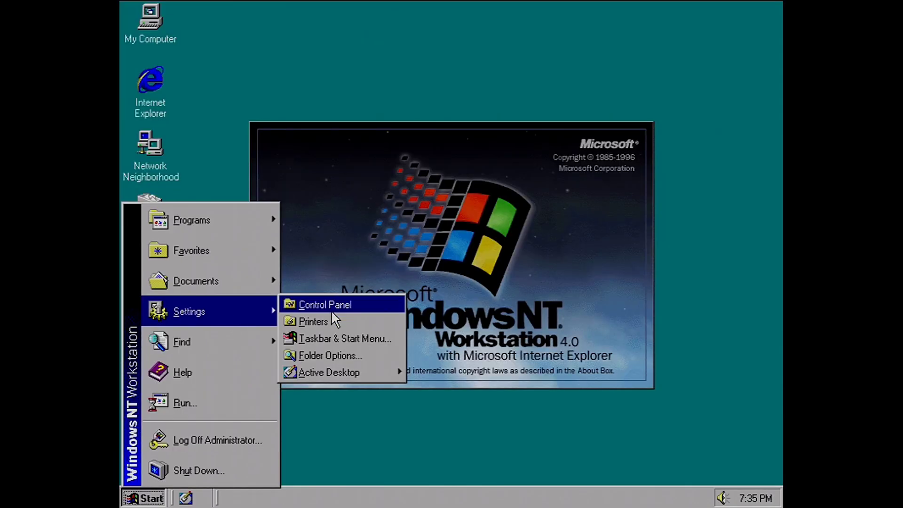
{"action": "left_click", "coordinate": [324, 305]}
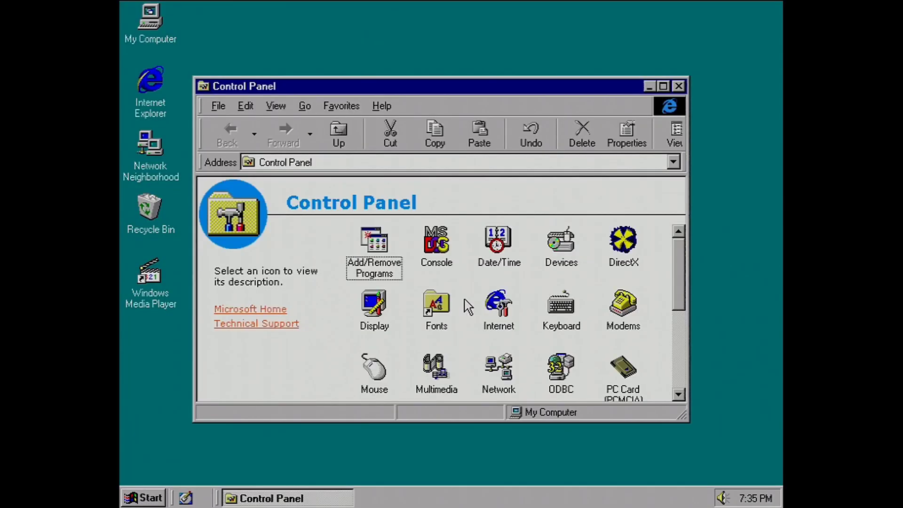
{"action": "double_click", "coordinate": [636, 254]}
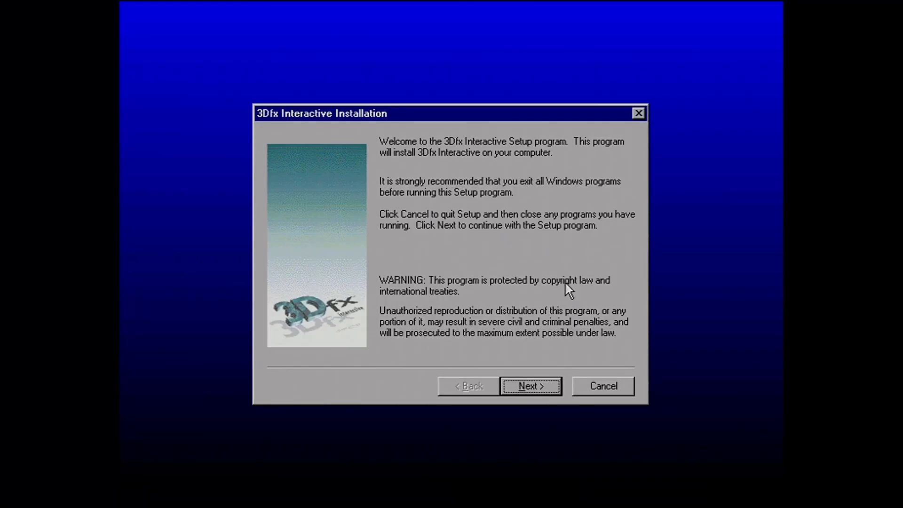
Install the 3Dfx runtime drivers for Voodoo Graphics [Windows NT], choosing to restart the computer later.
{"action": "left_click", "coordinate": [536, 392]}
{"action": "left_click", "coordinate": [535, 391]}
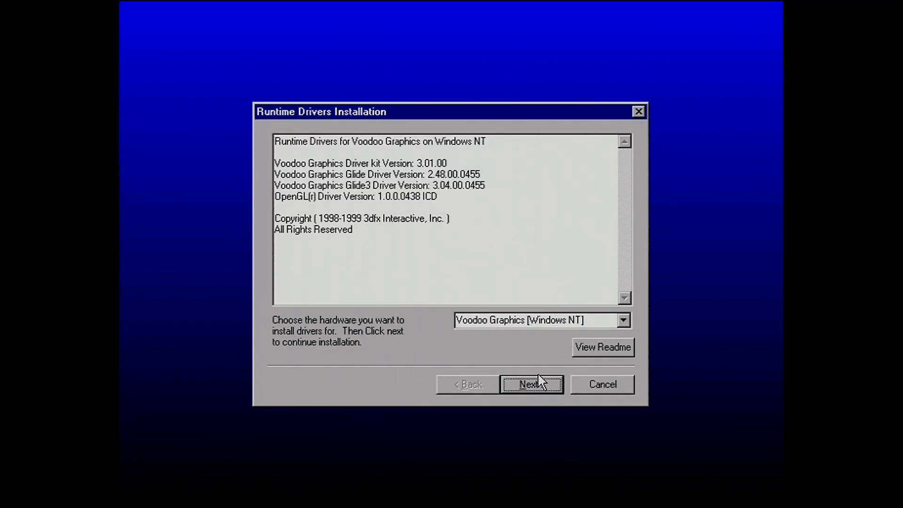
{"action": "left_click", "coordinate": [538, 382]}
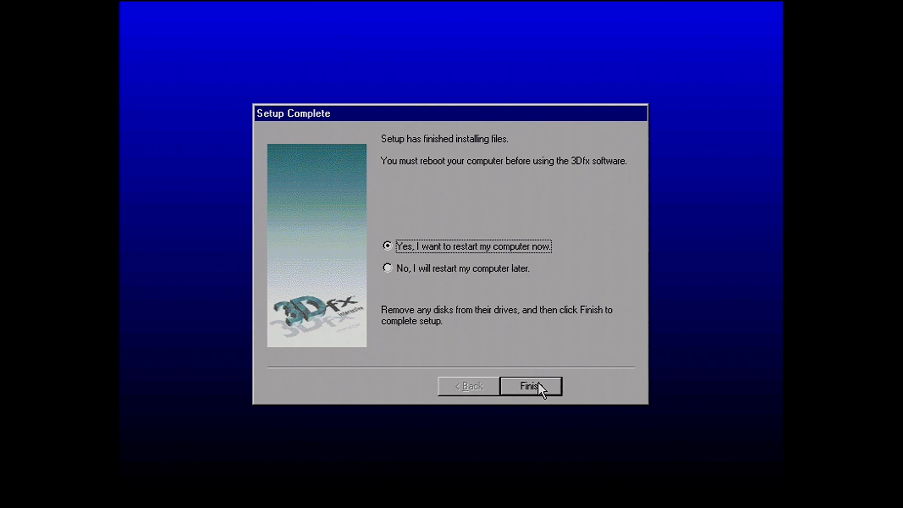
{"action": "left_click", "coordinate": [514, 267]}
{"action": "left_click", "coordinate": [525, 390]}
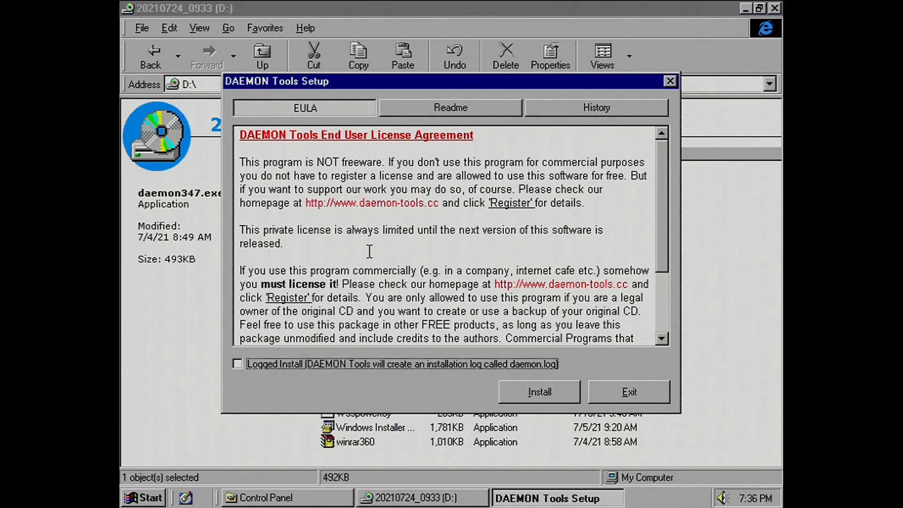
Install DAEMON Tools 3.47.0 without a logged install and restart the system to apply it.
{"action": "left_click", "coordinate": [562, 394]}
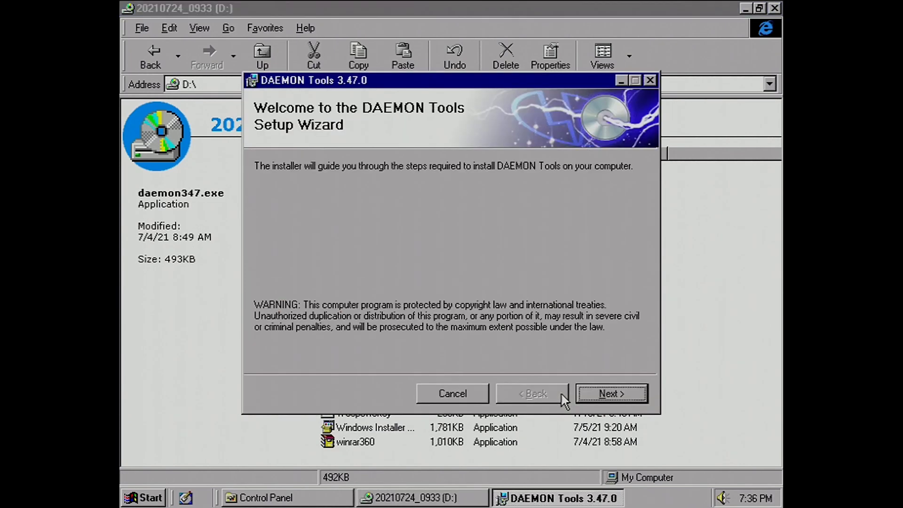
{"action": "left_click", "coordinate": [590, 395]}
{"action": "left_click", "coordinate": [589, 391]}
{"action": "left_click", "coordinate": [589, 392]}
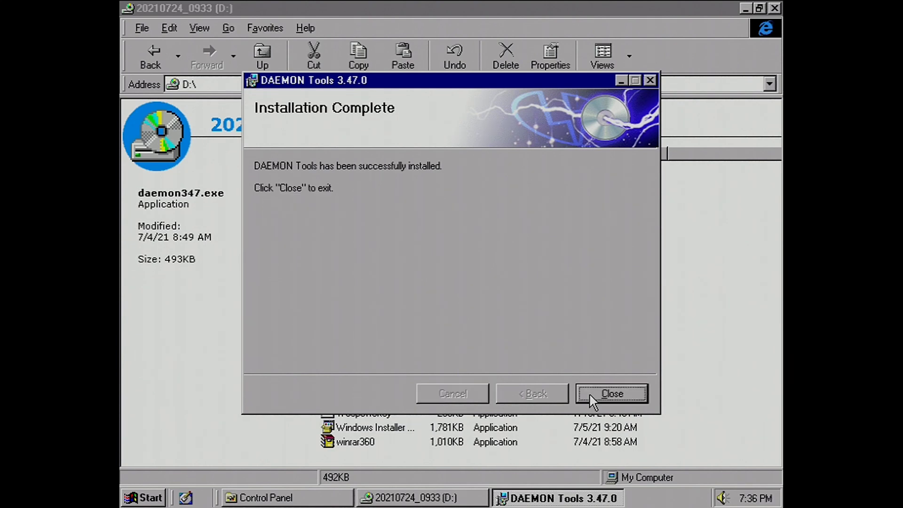
{"action": "left_click", "coordinate": [589, 393]}
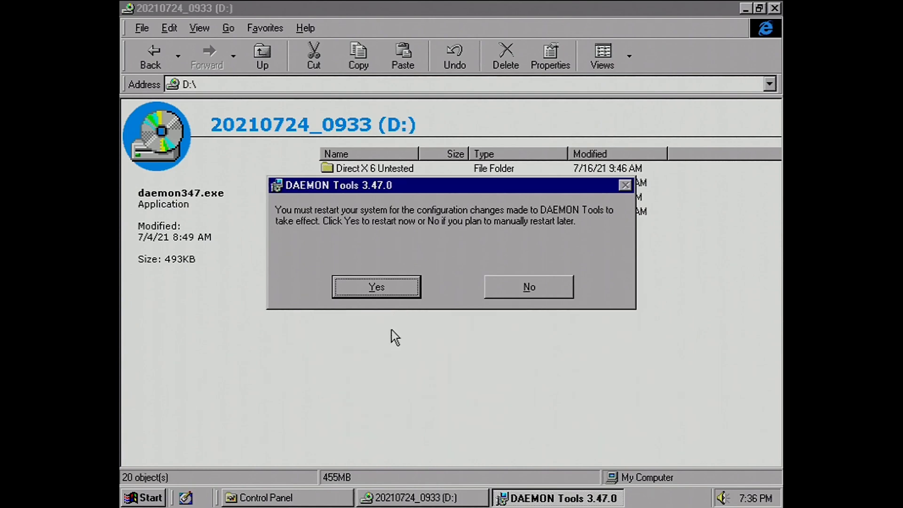
{"action": "left_click", "coordinate": [378, 282]}
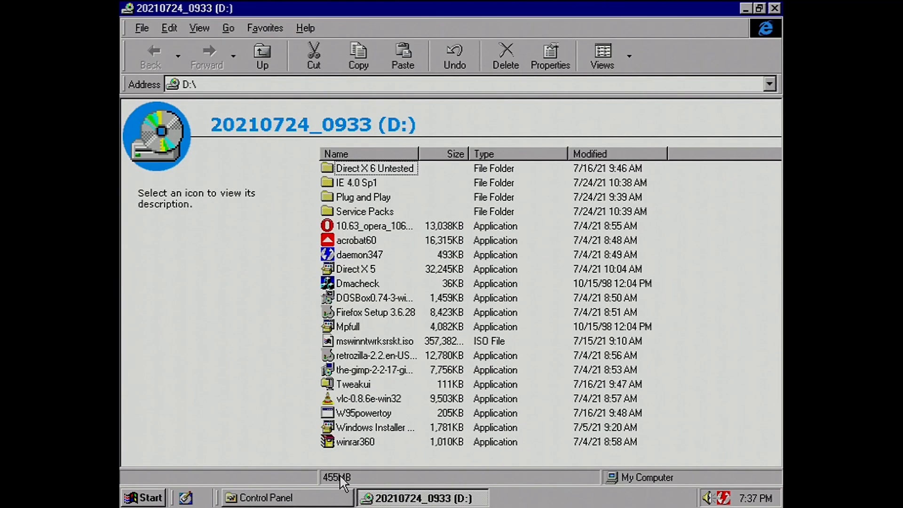
Set the sound for the Exit Windows event to (None) in Sounds Properties and close Control Panel.
{"action": "left_click", "coordinate": [324, 500]}
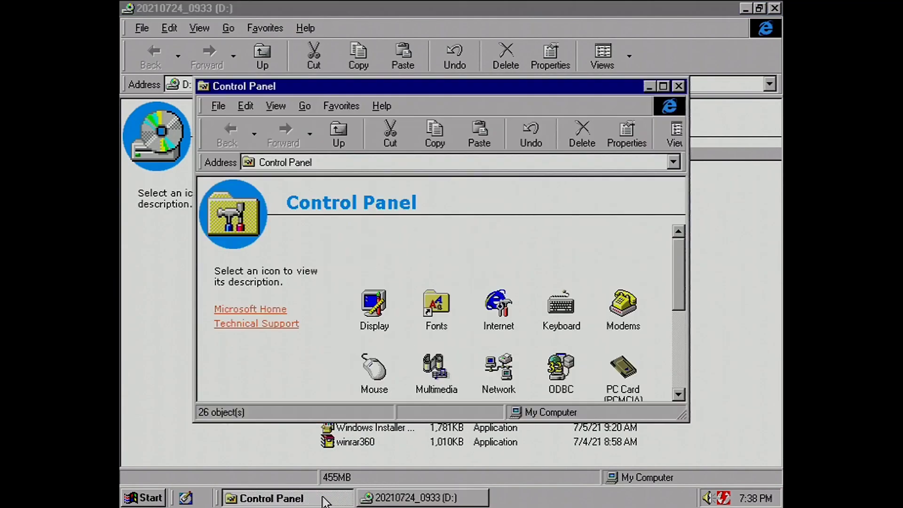
{"action": "scroll", "coordinate": [682, 308], "scroll_direction": "down", "scroll_amount": 1}
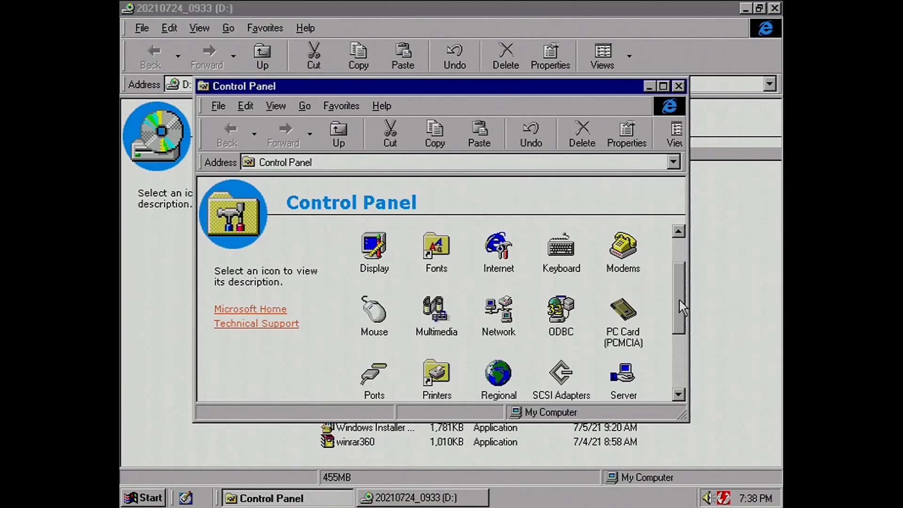
{"action": "left_click_drag", "start_coordinate": [682, 308], "coordinate": [685, 356]}
{"action": "double_click", "coordinate": [447, 341]}
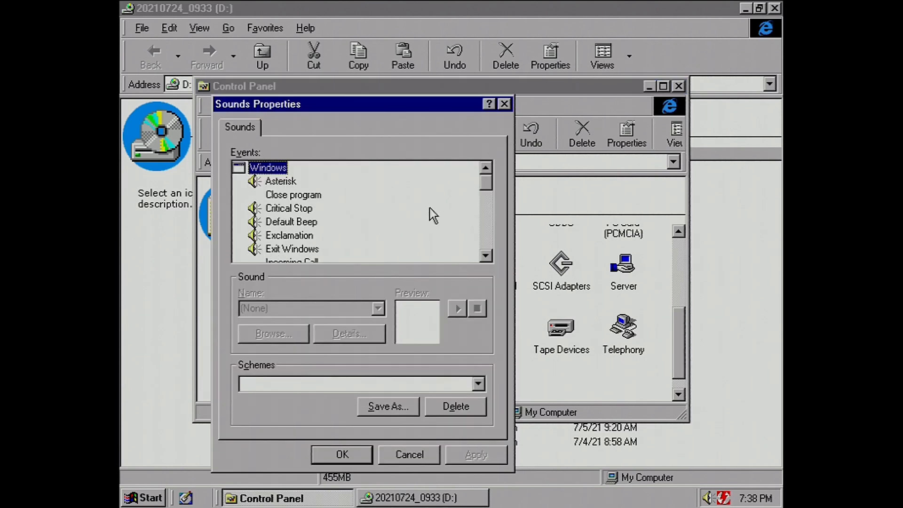
{"action": "left_click", "coordinate": [297, 249]}
{"action": "left_click", "coordinate": [378, 308]}
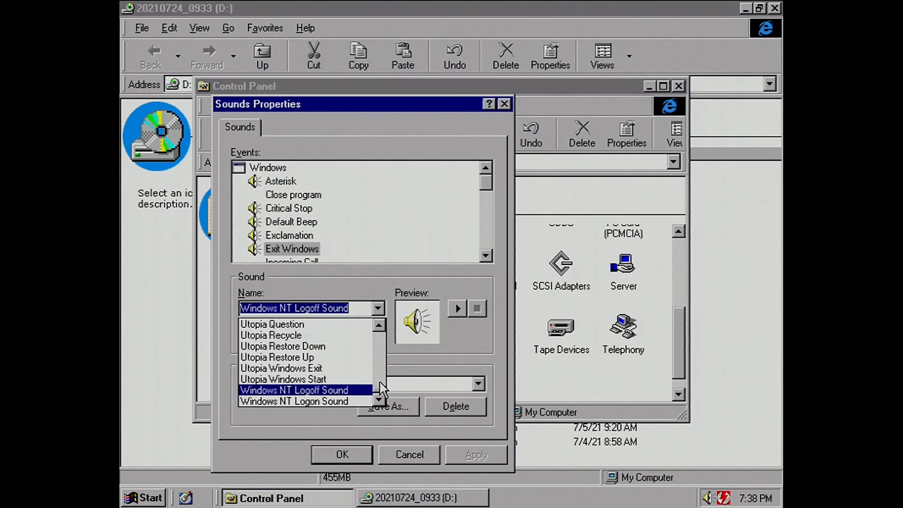
{"action": "left_click_drag", "start_coordinate": [379, 395], "coordinate": [349, 329]}
{"action": "left_click", "coordinate": [349, 328]}
{"action": "left_click", "coordinate": [347, 455]}
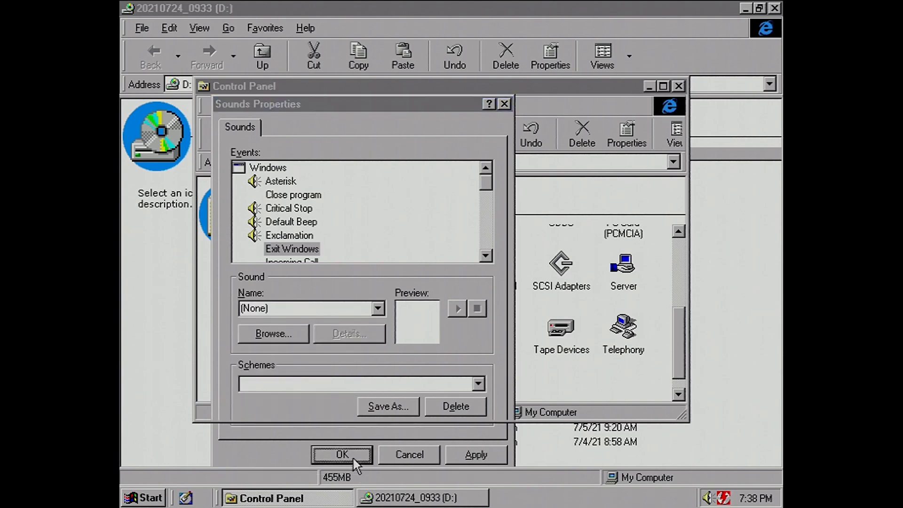
{"action": "left_click", "coordinate": [678, 86]}
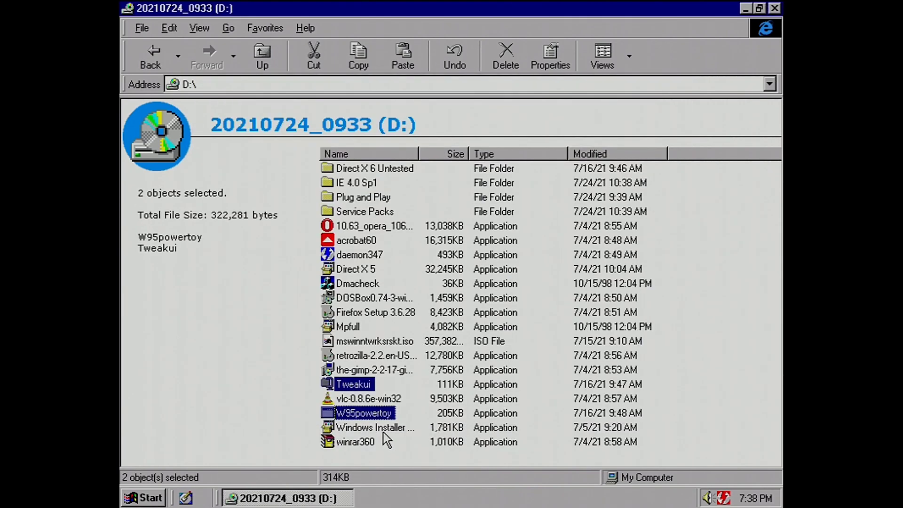
Create a new folder named tui inside C:\Crap.
{"action": "left_click", "coordinate": [262, 56]}
{"action": "double_click", "coordinate": [474, 166]}
{"action": "double_click", "coordinate": [419, 159]}
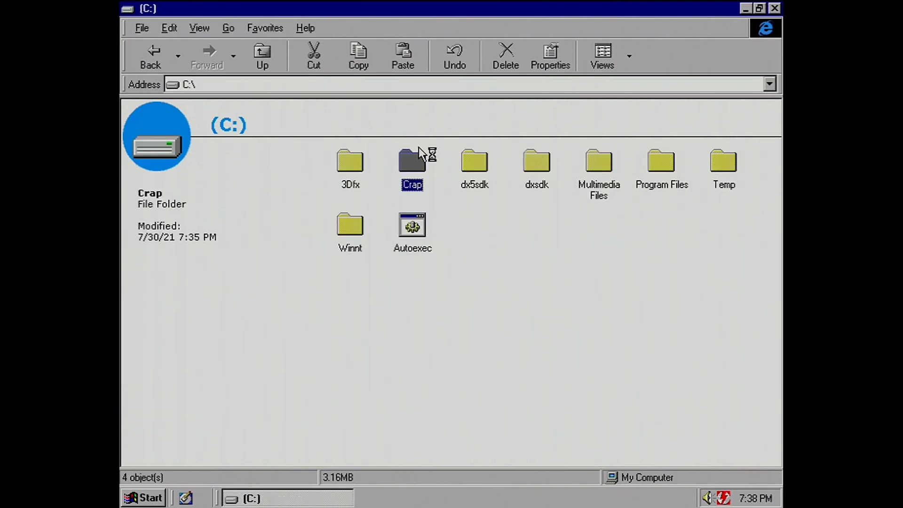
{"action": "right_click", "coordinate": [410, 213]}
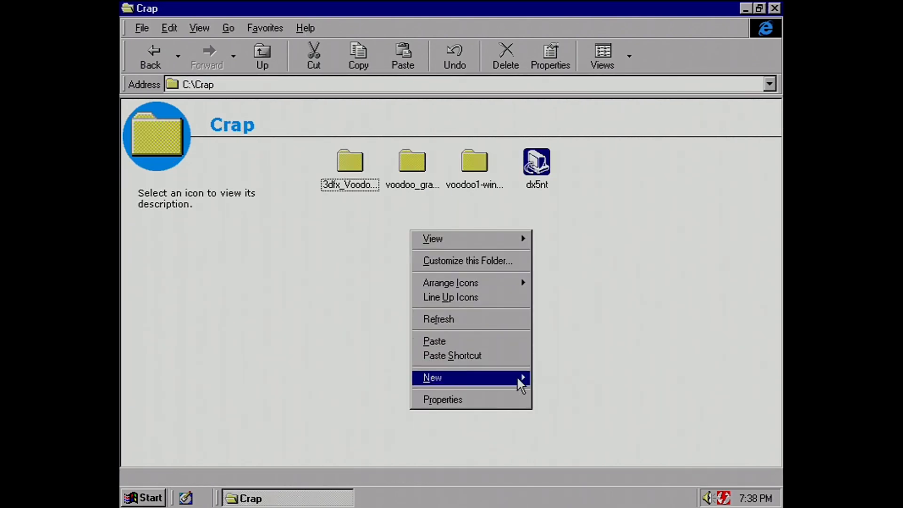
{"action": "mouse_move", "coordinate": [504, 377]}
{"action": "left_click", "coordinate": [569, 224]}
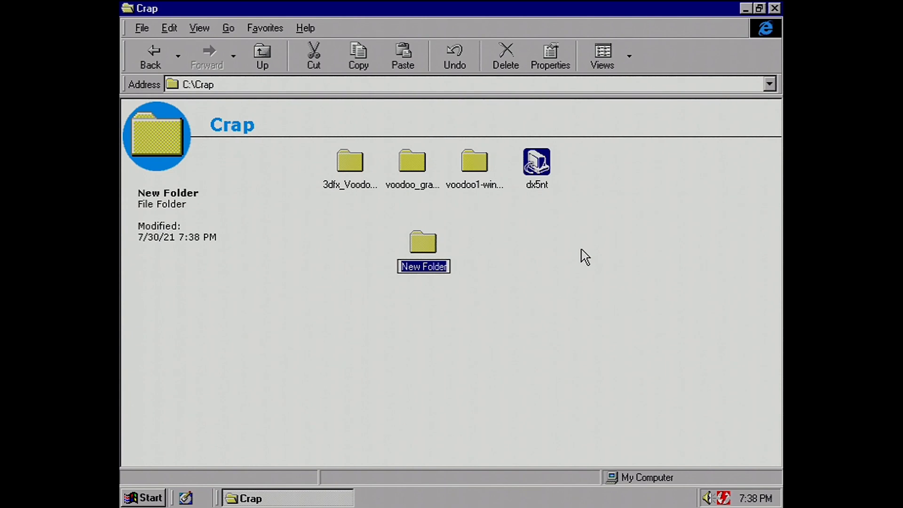
{"action": "type", "text": "d"}
{"action": "type", "text": "ui"}
{"action": "key", "text": "Return"}
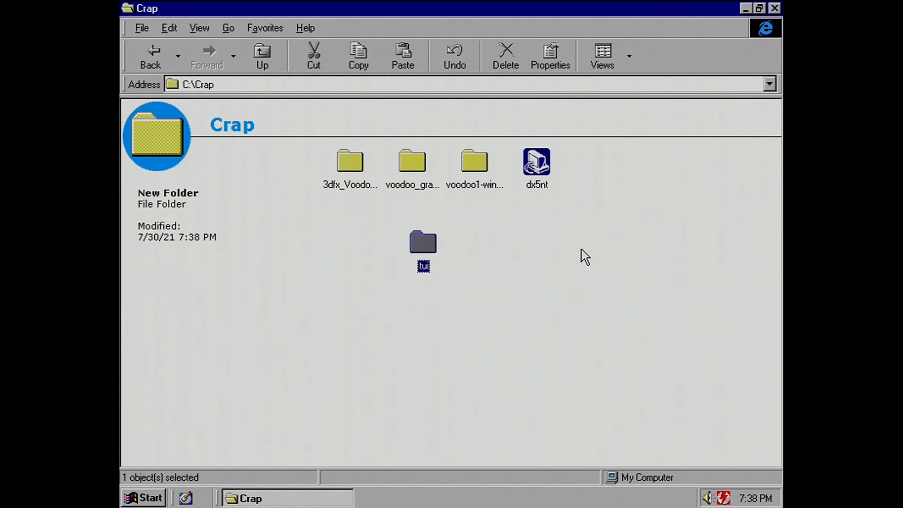
Paste the copied W95powertoy and Tweakui files into the tui folder and extract W95powertoy there.
{"action": "key", "text": "Return"}
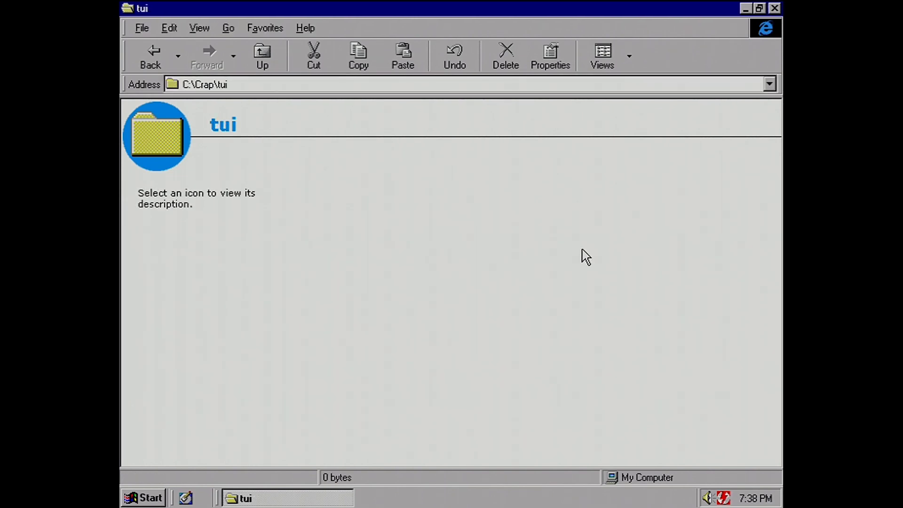
{"action": "key", "text": "ctrl+v"}
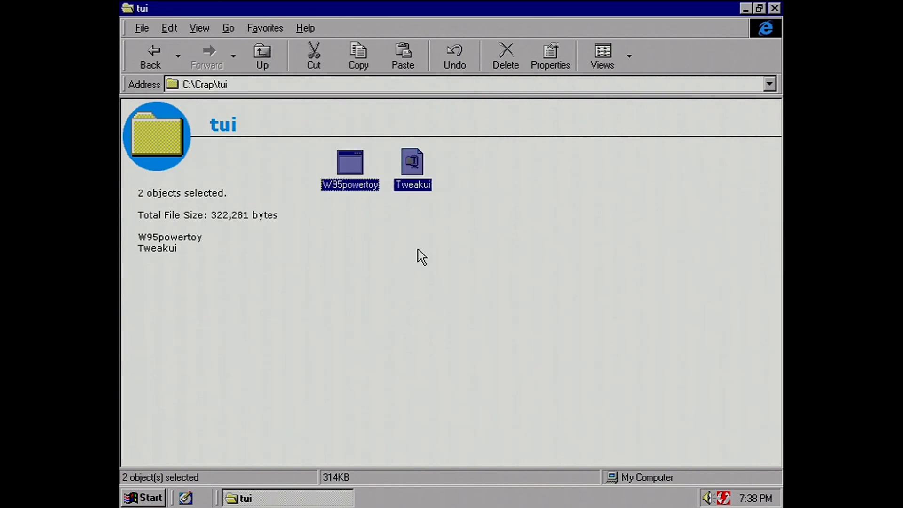
{"action": "left_click", "coordinate": [343, 197]}
{"action": "double_click", "coordinate": [356, 185]}
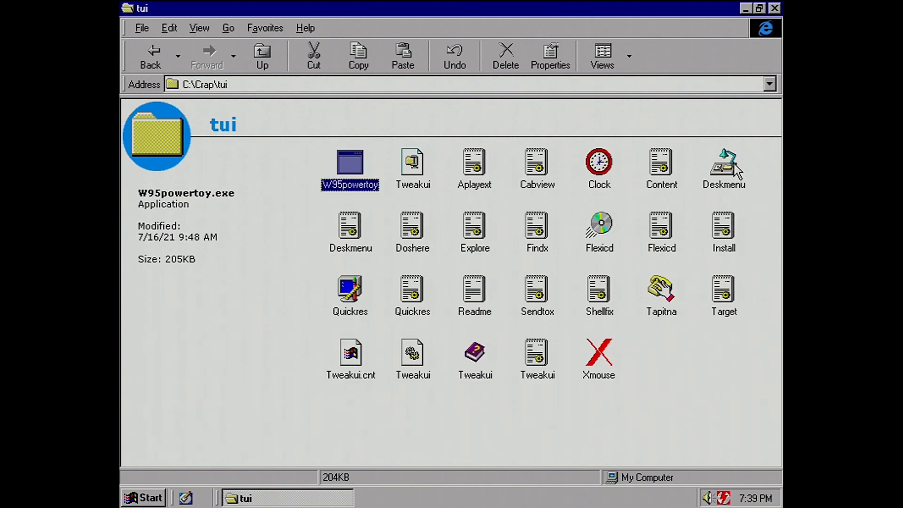
Extract Tweakui from the tui folder into C:\crap\tui\twui and close the self-extractor.
{"action": "double_click", "coordinate": [417, 166]}
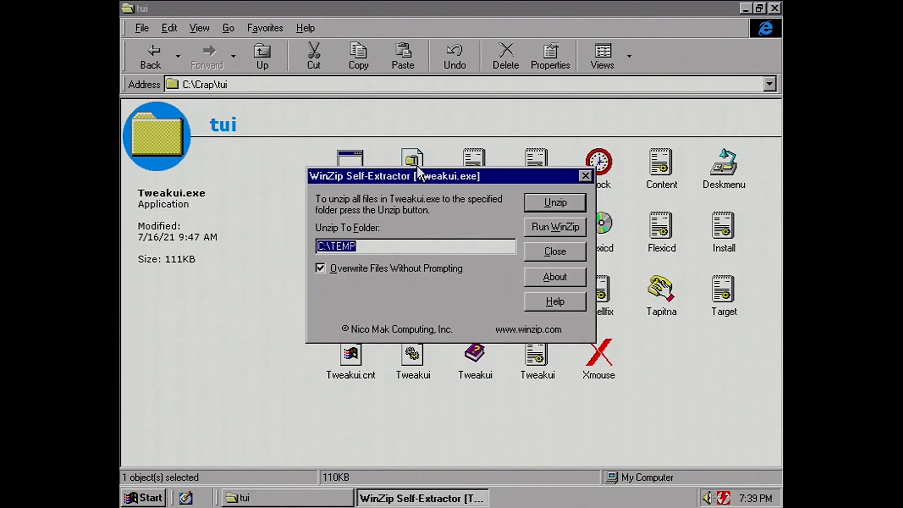
{"action": "type", "text": "C:\\crap\\tui\\tw"}
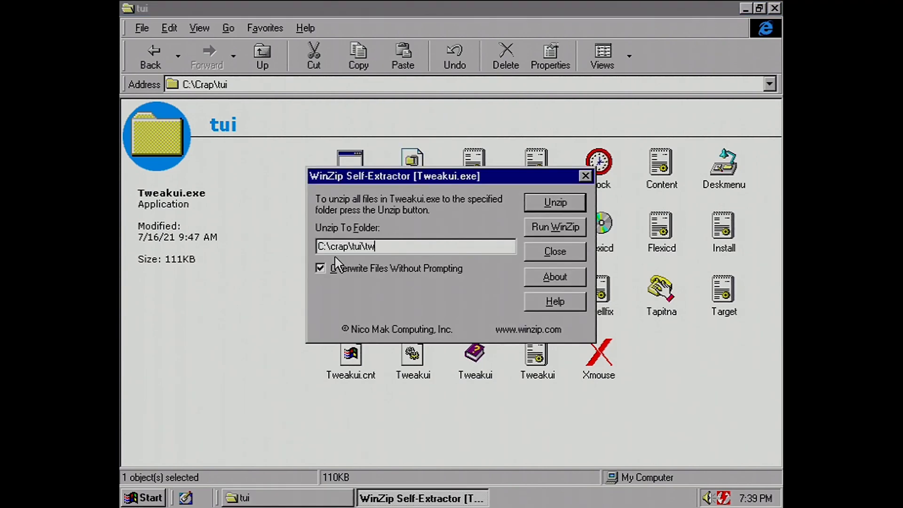
{"action": "type", "text": "ui"}
{"action": "key", "text": "Return"}
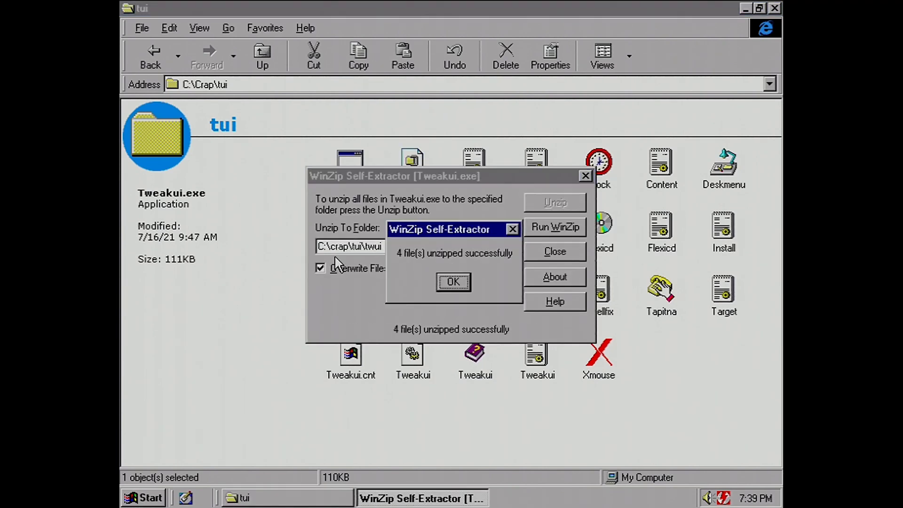
{"action": "left_click", "coordinate": [452, 280]}
{"action": "left_click", "coordinate": [546, 252]}
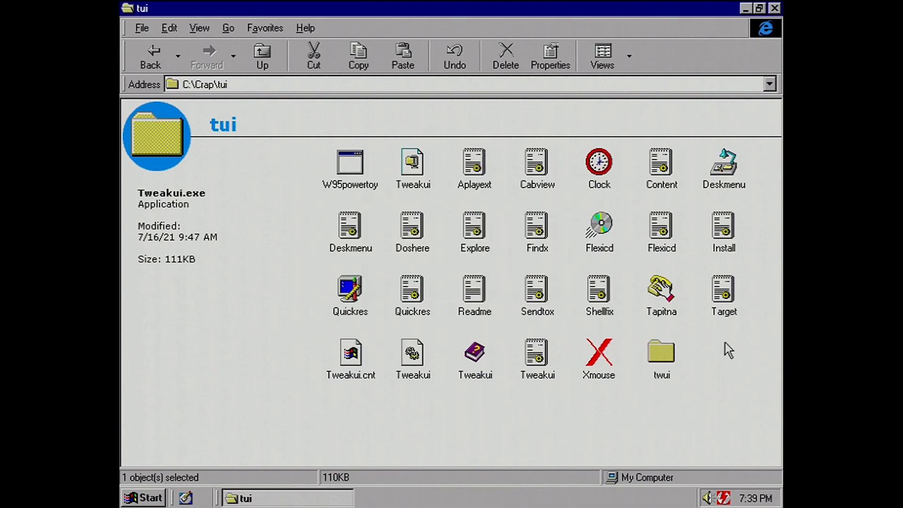
Install Tweak UI from tweakui.inf in the twui folder and close its introductory help.
{"action": "double_click", "coordinate": [661, 358]}
{"action": "right_click", "coordinate": [412, 171]}
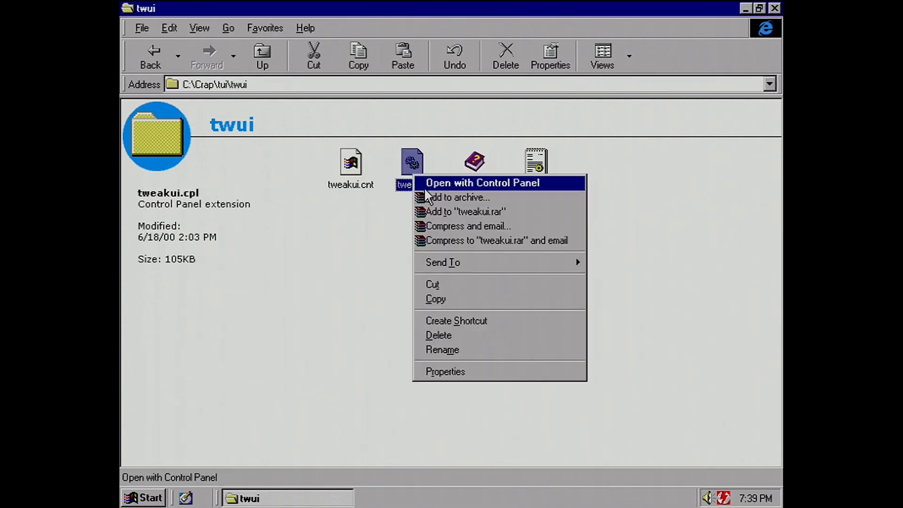
{"action": "left_click", "coordinate": [443, 172]}
{"action": "right_click", "coordinate": [548, 162]}
{"action": "left_click", "coordinate": [563, 181]}
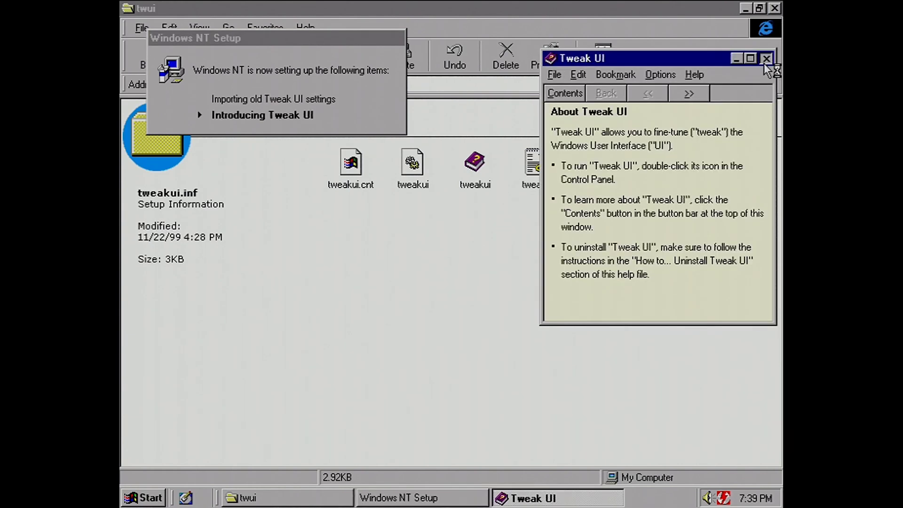
{"action": "left_click", "coordinate": [766, 59]}
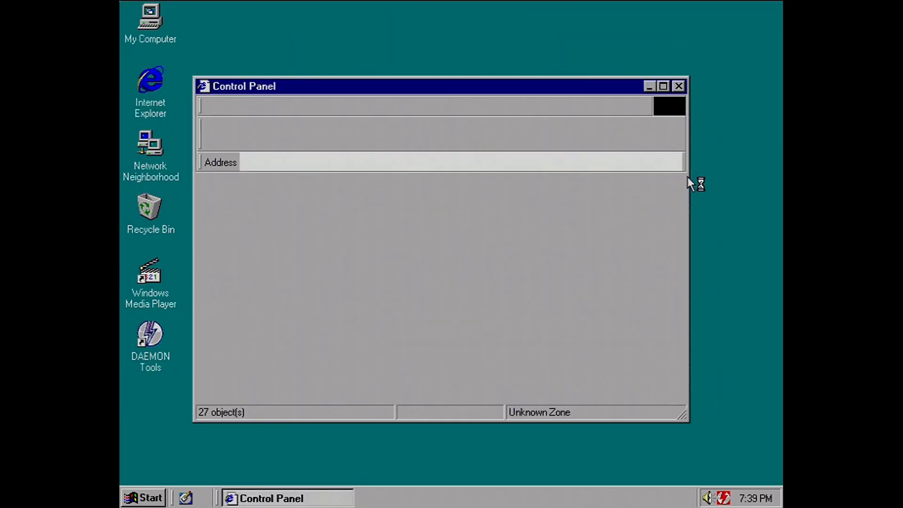
Open Tweak UI from Control Panel and examine its settings pages, including Logon, Add/Remove, Paranoia, Desktop and General.
{"action": "left_click_drag", "start_coordinate": [679, 269], "coordinate": [683, 357]}
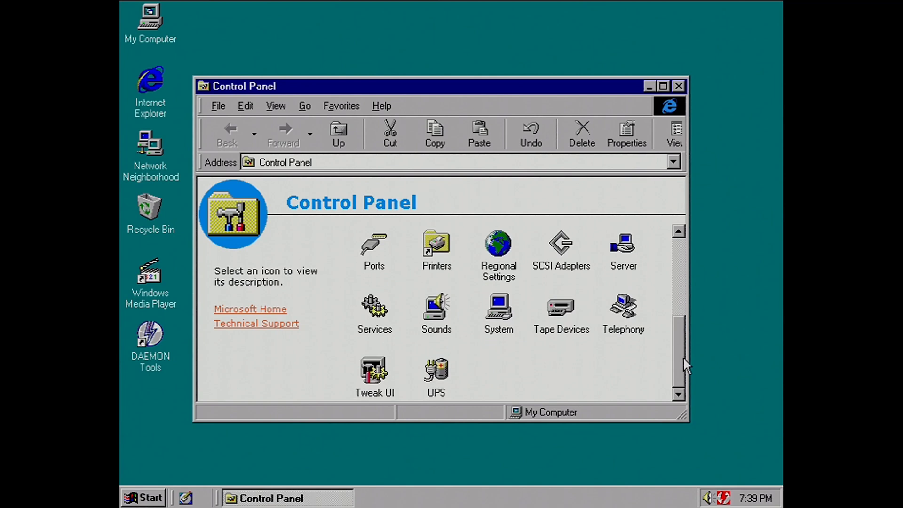
{"action": "double_click", "coordinate": [371, 394]}
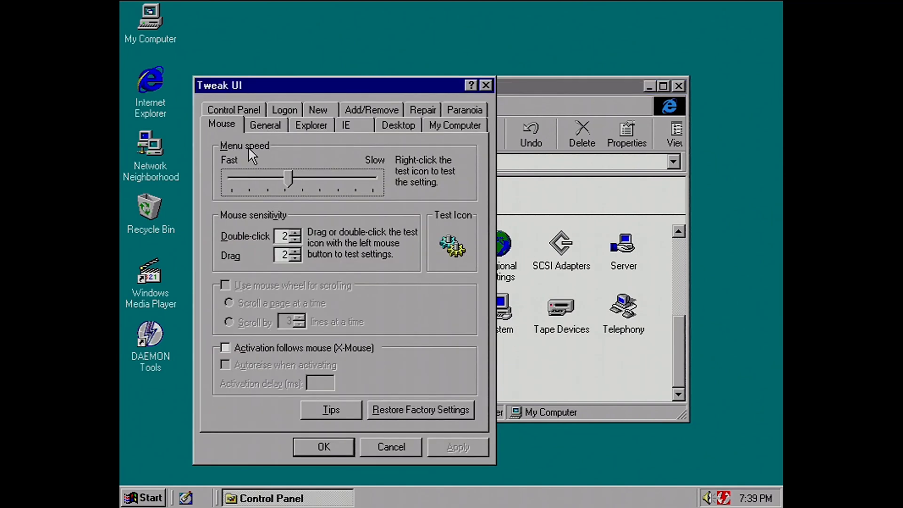
{"action": "left_click", "coordinate": [272, 112]}
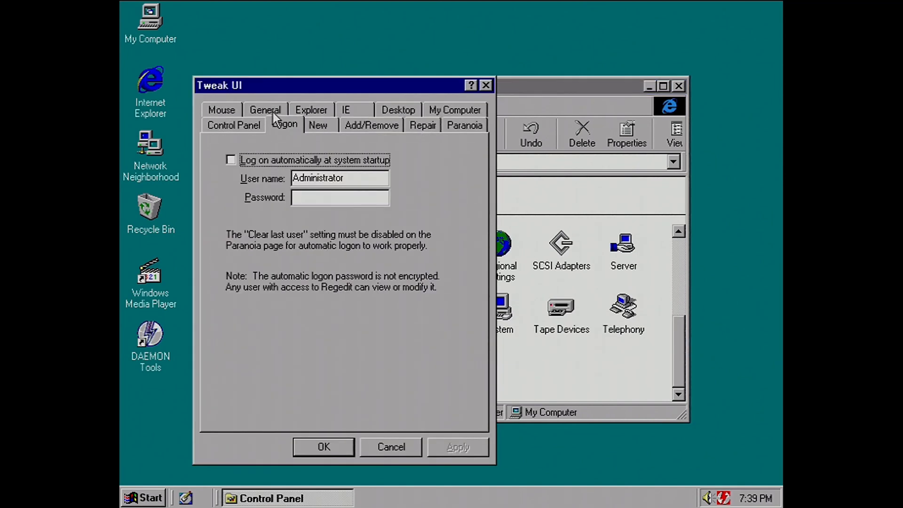
{"action": "left_click", "coordinate": [254, 161]}
{"action": "left_click", "coordinate": [318, 125]}
{"action": "left_click", "coordinate": [385, 128]}
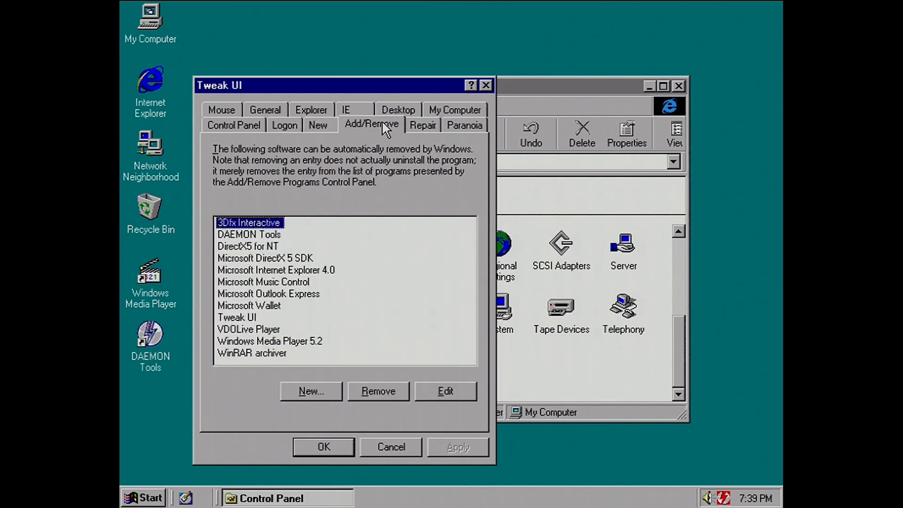
{"action": "left_click", "coordinate": [415, 124]}
{"action": "left_click", "coordinate": [450, 123]}
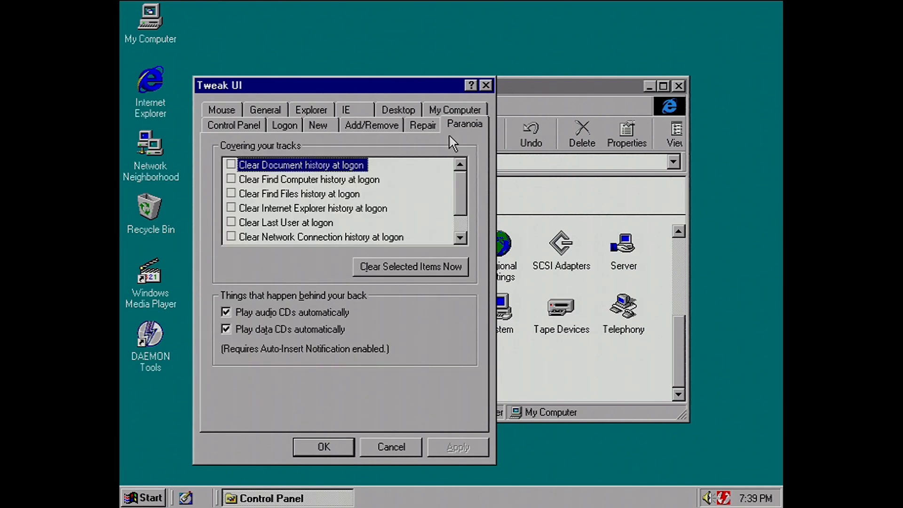
{"action": "left_click", "coordinate": [452, 110]}
{"action": "left_click", "coordinate": [405, 126]}
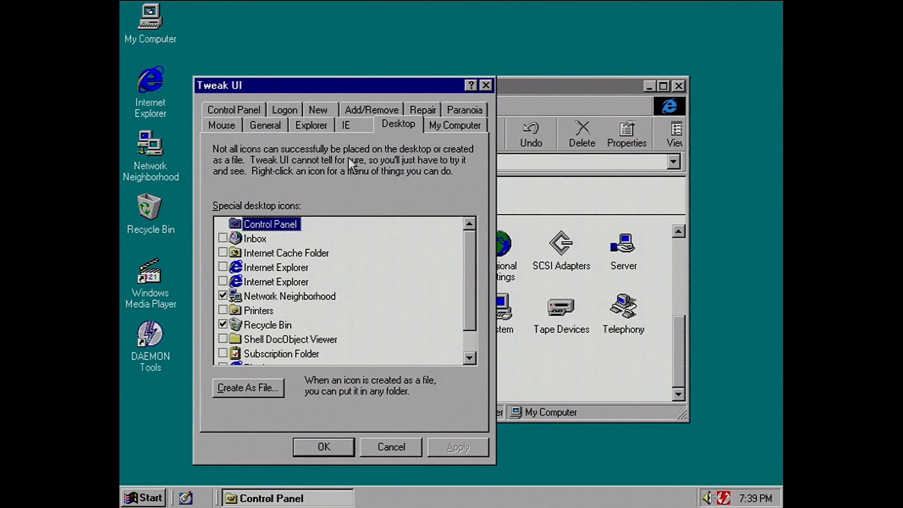
{"action": "left_click", "coordinate": [349, 128]}
{"action": "left_click", "coordinate": [315, 126]}
{"action": "left_click", "coordinate": [268, 126]}
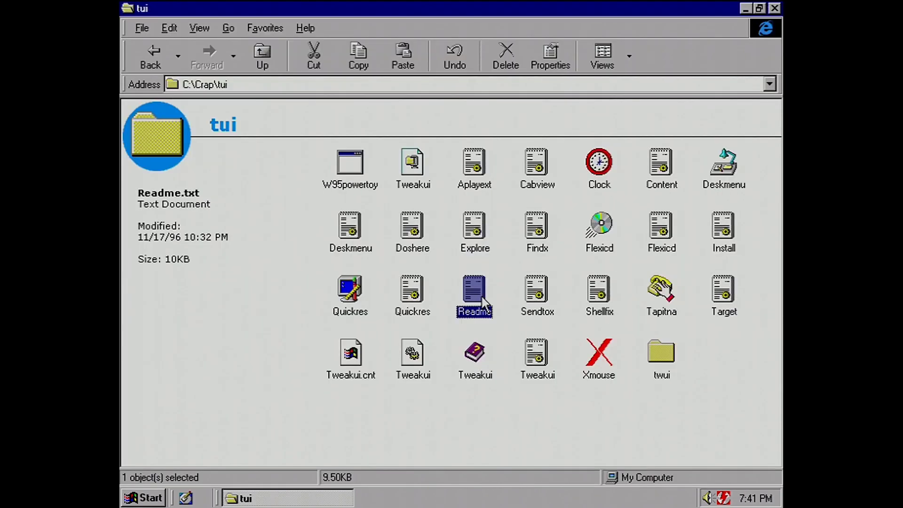
Review the Power Toys Readme and install the Power Toys from Install.inf in the tui folder without overwriting any newer files.
{"action": "double_click", "coordinate": [476, 294]}
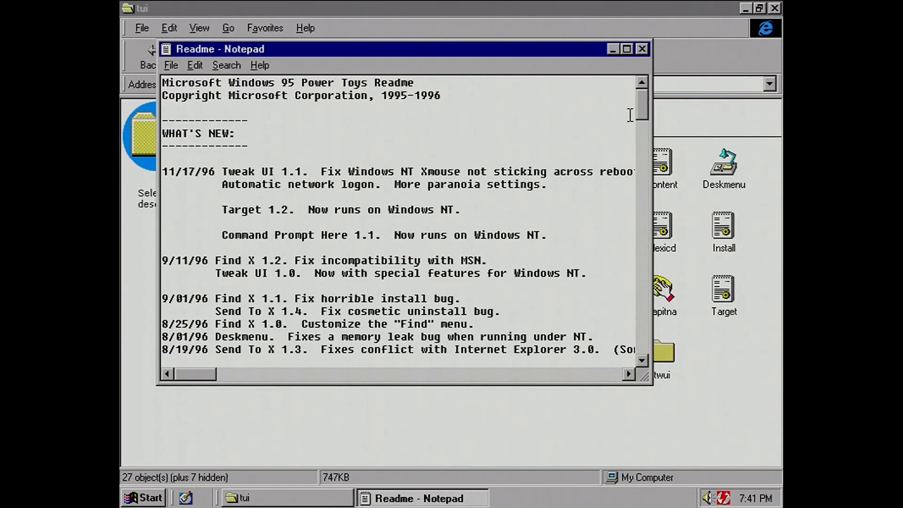
{"action": "left_click_drag", "start_coordinate": [645, 116], "coordinate": [647, 209]}
{"action": "left_click_drag", "start_coordinate": [645, 233], "coordinate": [646, 216]}
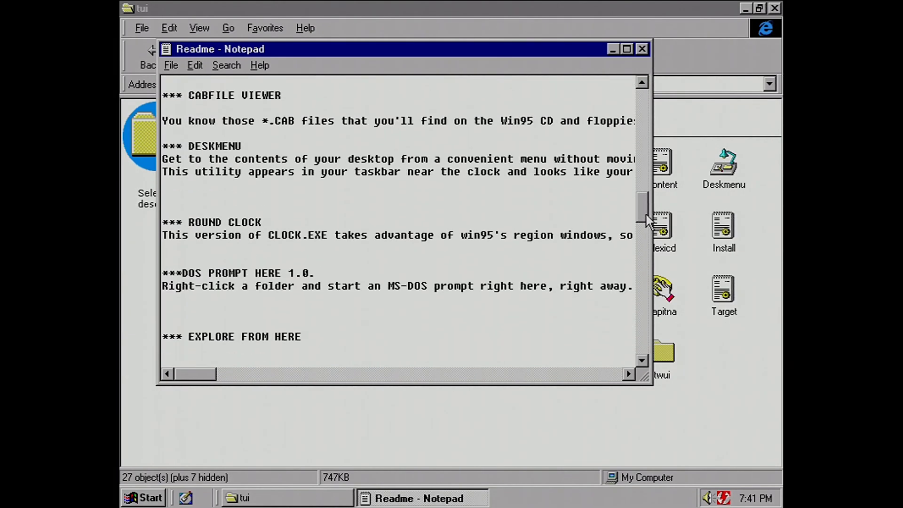
{"action": "left_click", "coordinate": [642, 49]}
{"action": "left_click", "coordinate": [722, 233]}
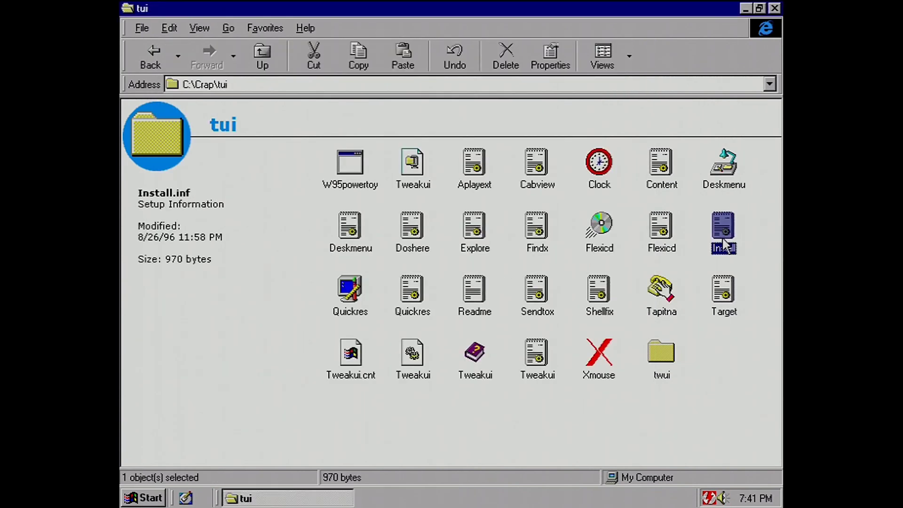
{"action": "right_click", "coordinate": [722, 238]}
{"action": "left_click", "coordinate": [691, 262]}
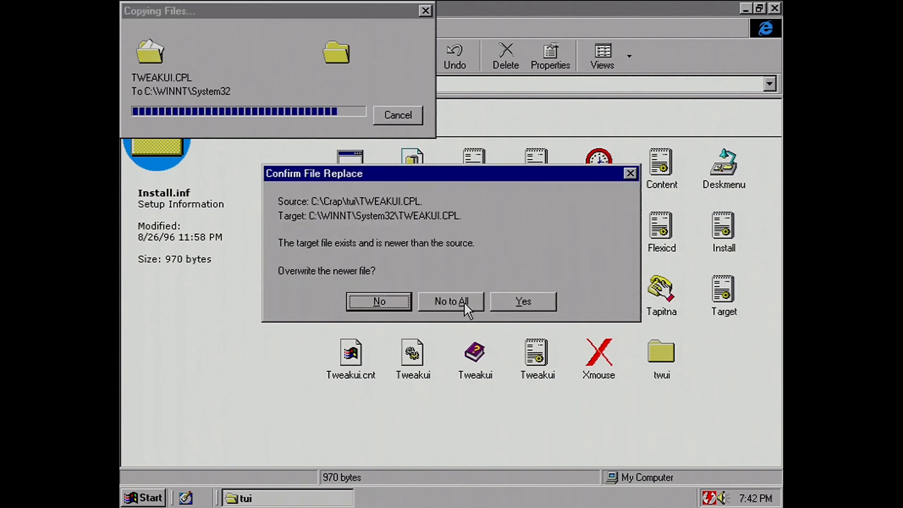
{"action": "left_click", "coordinate": [469, 300]}
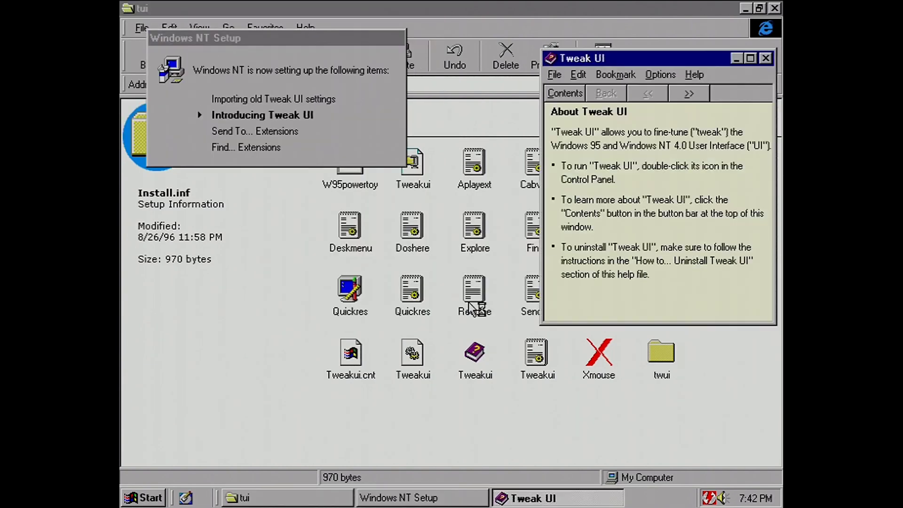
{"action": "left_click", "coordinate": [766, 58]}
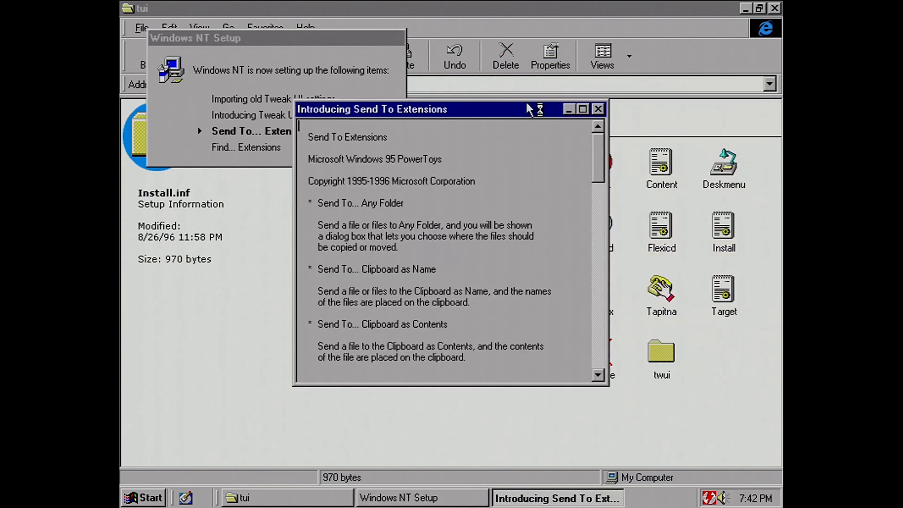
{"action": "left_click", "coordinate": [594, 109]}
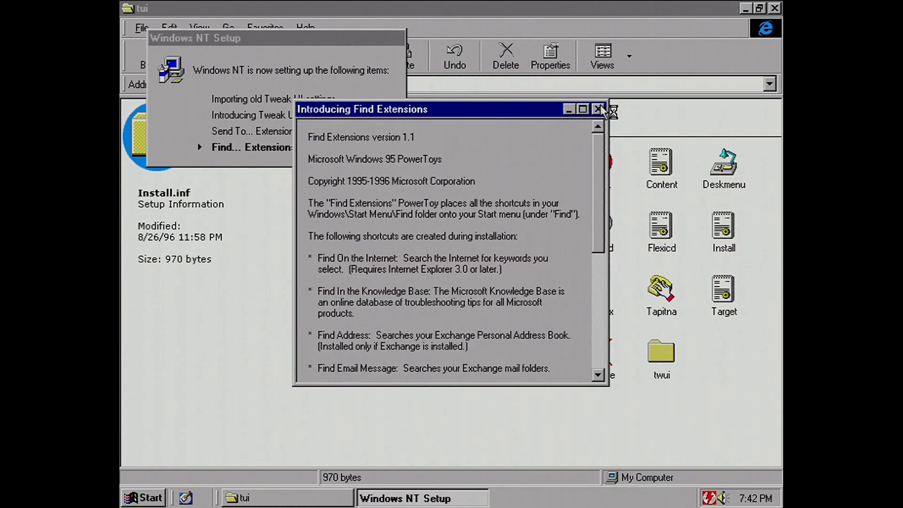
{"action": "left_click", "coordinate": [596, 109]}
{"action": "left_click", "coordinate": [775, 8]}
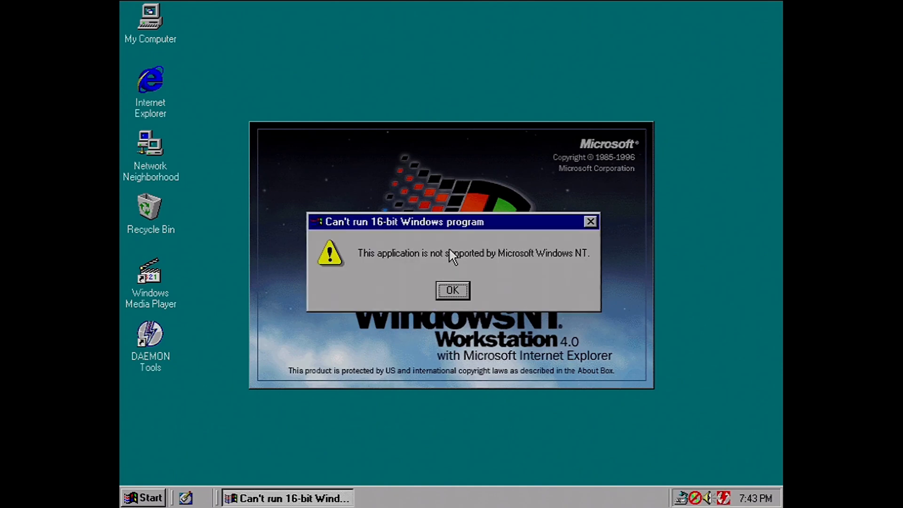
Dismiss the 16-bit Windows program warning and look at the DeskMenu shortcut menu.
{"action": "left_click", "coordinate": [437, 290]}
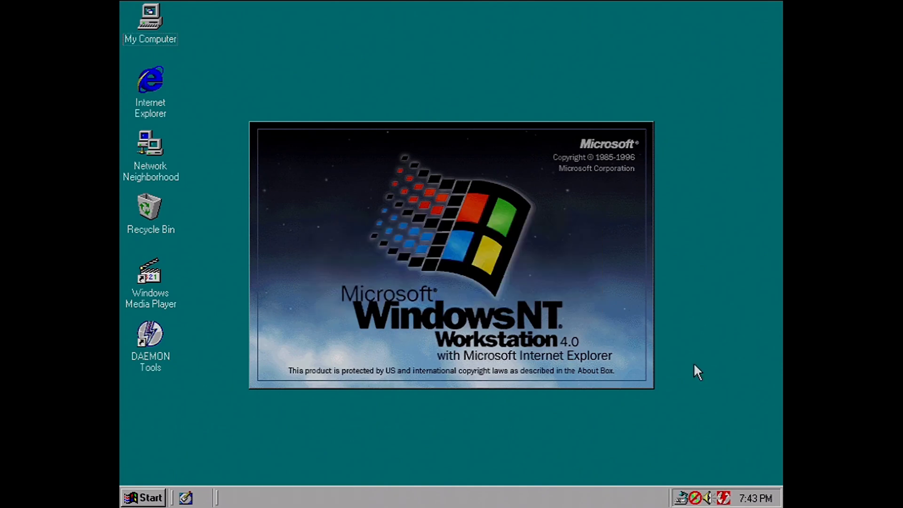
{"action": "left_click", "coordinate": [681, 500]}
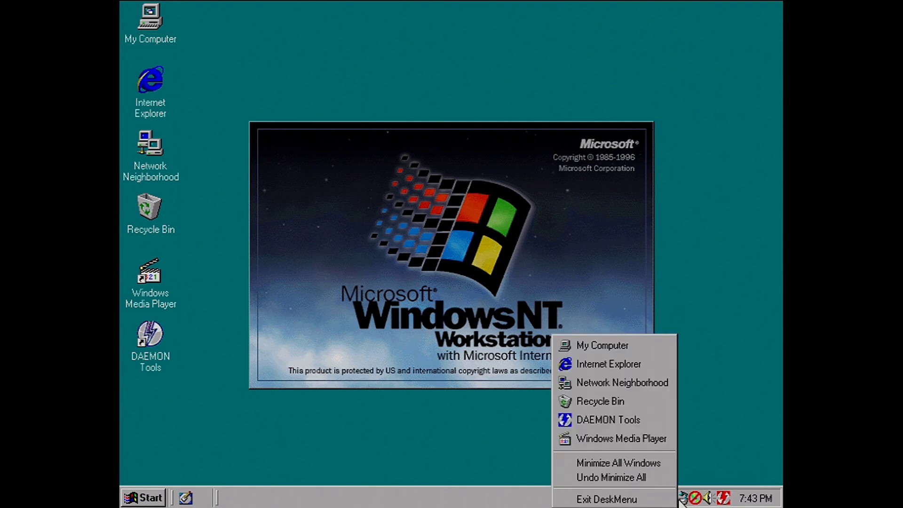
{"action": "key", "text": "Escape"}
Explore the Administrator's Startup folder under Programs and select the QuickRes and Deskmenu shortcuts.
{"action": "left_click", "coordinate": [144, 498]}
{"action": "mouse_move", "coordinate": [192, 217]}
{"action": "right_click", "coordinate": [359, 245]}
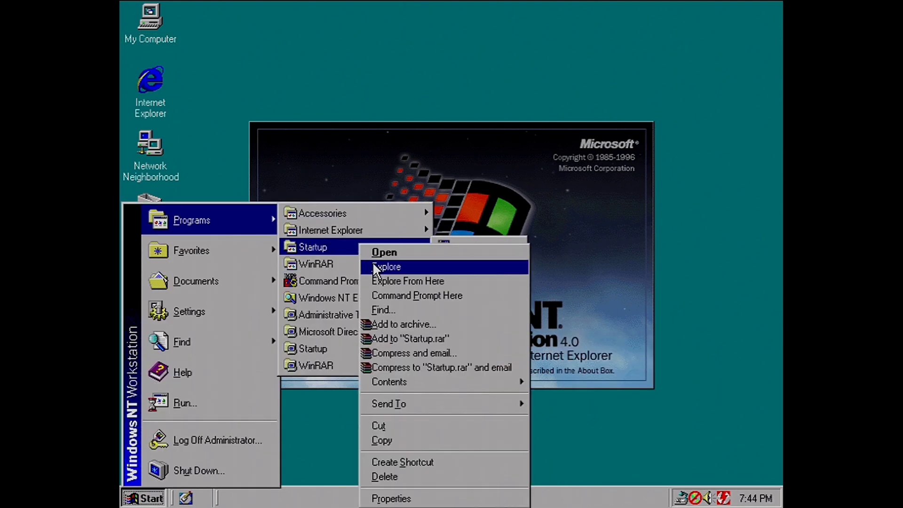
{"action": "left_click", "coordinate": [374, 262]}
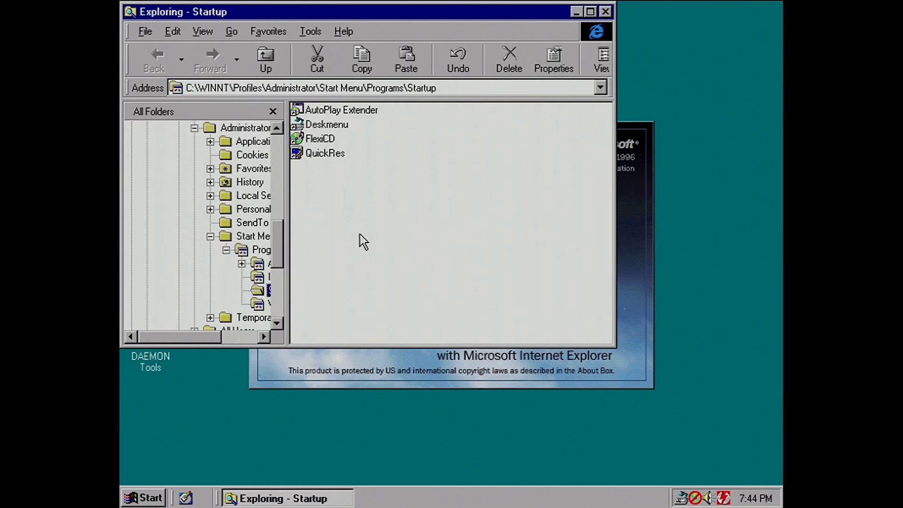
{"action": "left_click", "coordinate": [328, 155]}
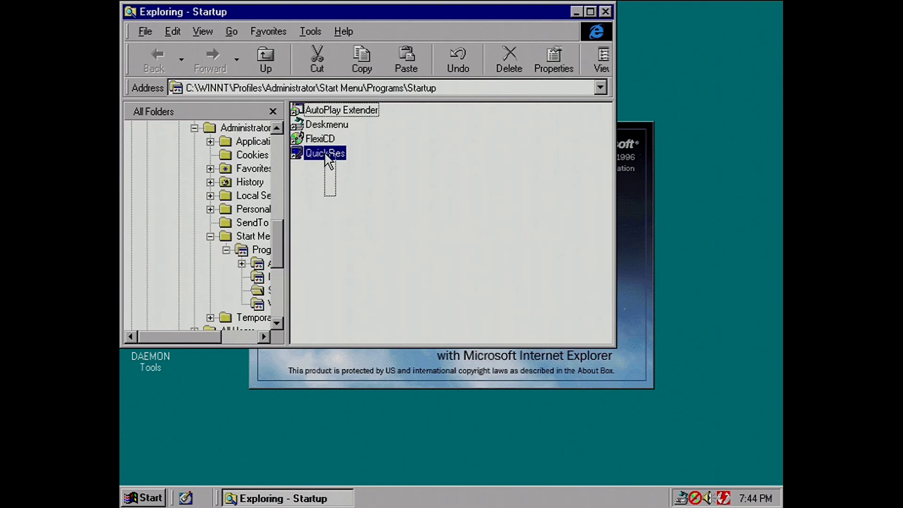
{"action": "left_click", "coordinate": [326, 126], "text": "ctrl"}
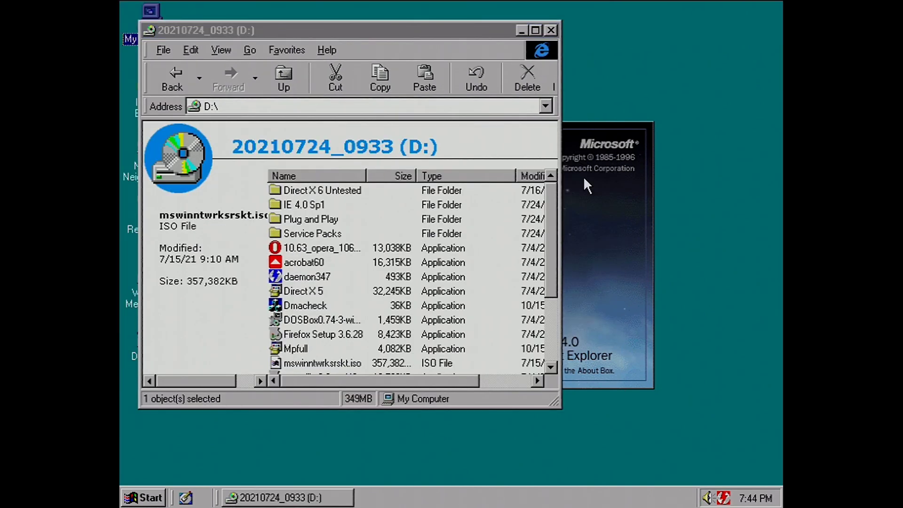
Close the D: drive window and paste the copied mswinntwrksrskt.iso onto the desktop.
{"action": "left_click", "coordinate": [551, 30]}
{"action": "key", "text": "ctrl+v"}
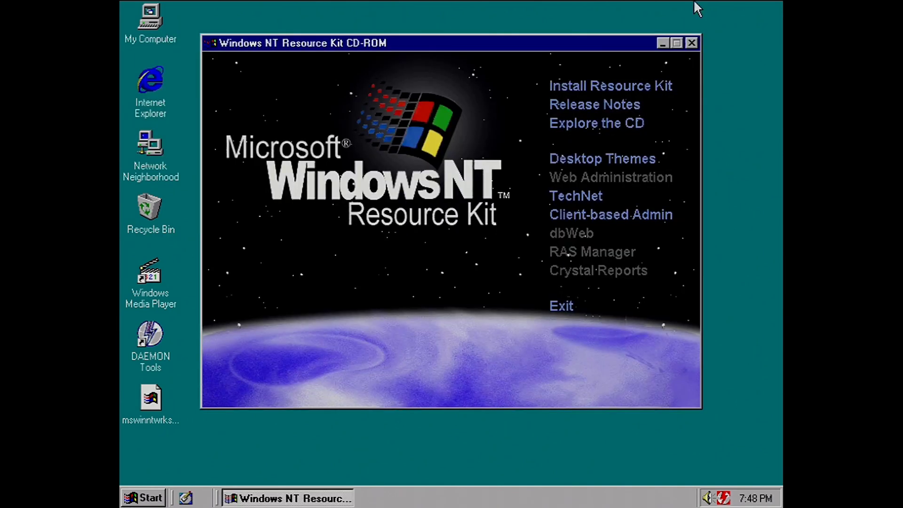
Start Resource Kit setup, accept the terms, register the user's name with organization gfc, and choose the Custom/Complete installation.
{"action": "left_click", "coordinate": [586, 87]}
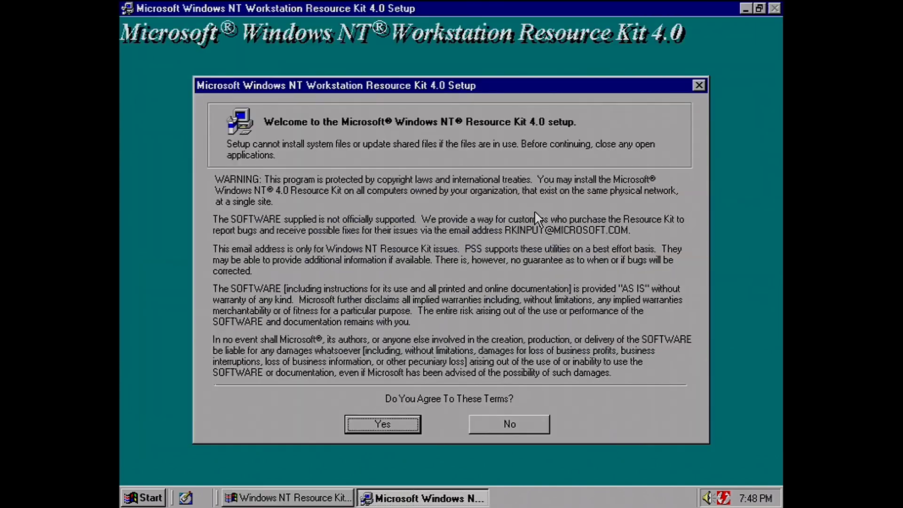
{"action": "left_click", "coordinate": [383, 416]}
{"action": "type", "text": "hb"}
{"action": "key", "text": "Tab"}
{"action": "type", "text": "gfc"}
{"action": "key", "text": "Return"}
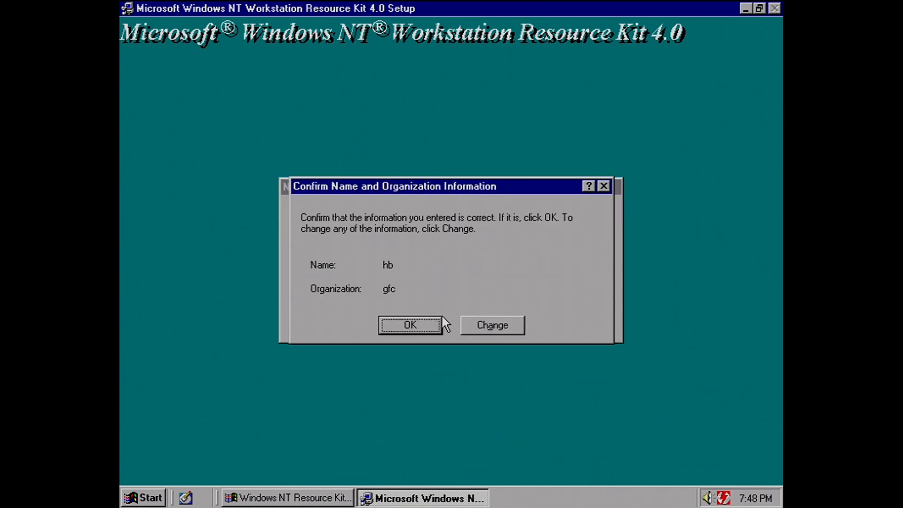
{"action": "key", "text": "Return"}
{"action": "left_click", "coordinate": [320, 277]}
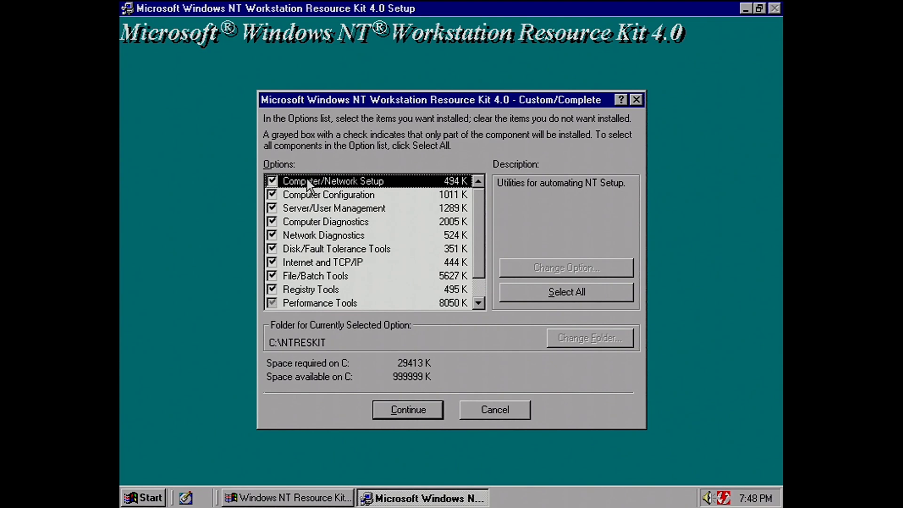
{"action": "left_click", "coordinate": [347, 197]}
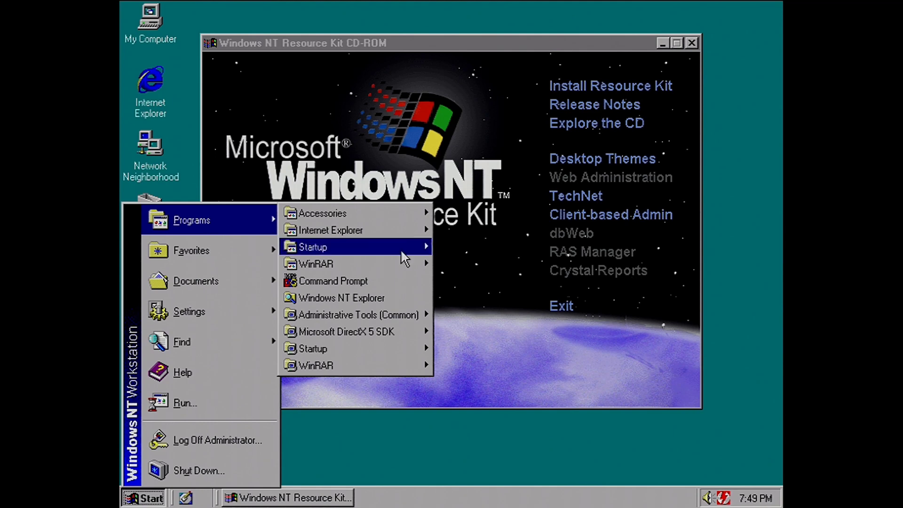
Install Desktop Themes from the Resource Kit CD, accepting the terms and selecting every theme in the Custom/Complete setup.
{"action": "mouse_move", "coordinate": [390, 318]}
{"action": "left_click", "coordinate": [637, 270]}
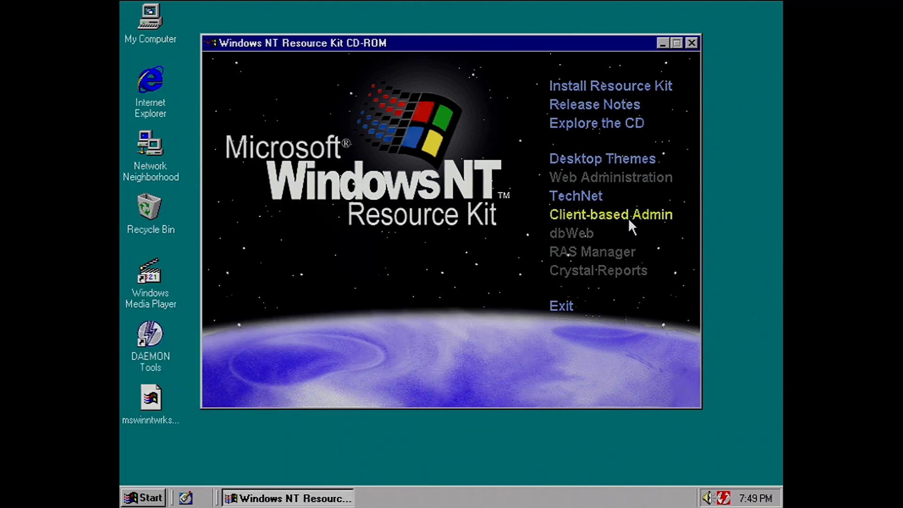
{"action": "left_click", "coordinate": [626, 157]}
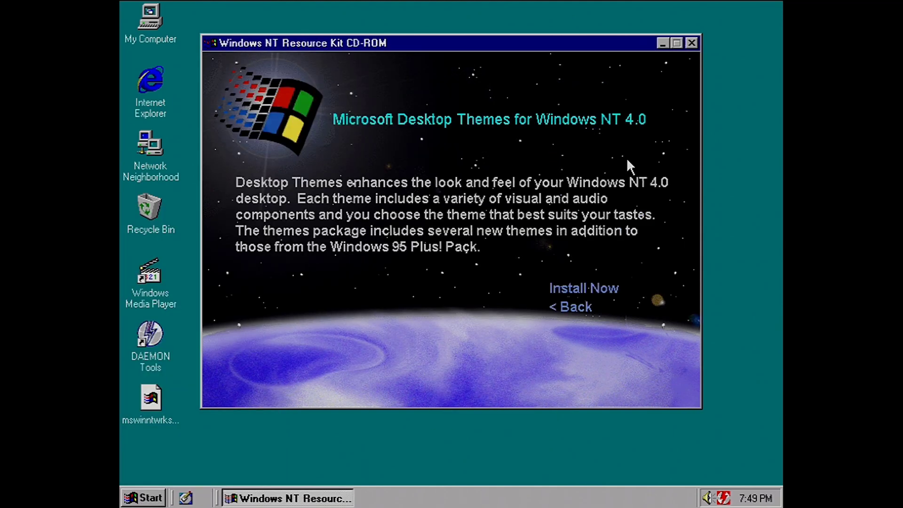
{"action": "left_click", "coordinate": [600, 287]}
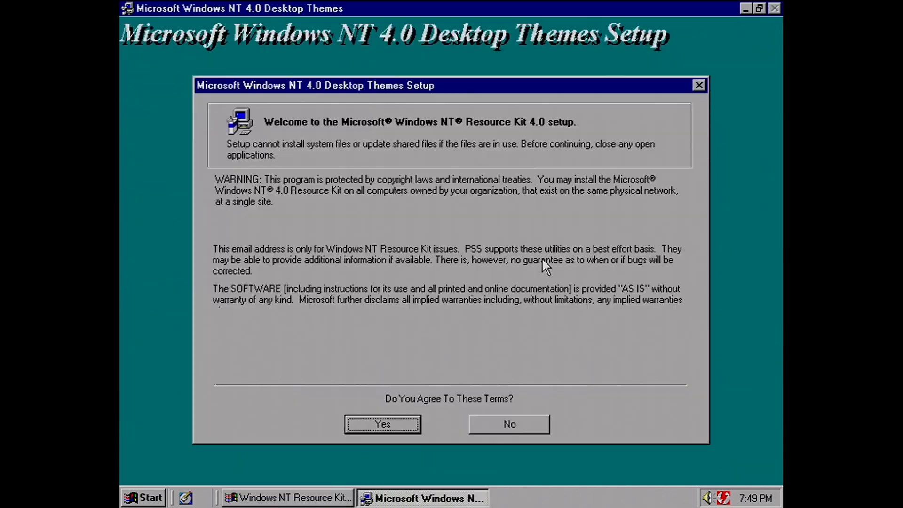
{"action": "key", "text": "Return"}
{"action": "left_click", "coordinate": [332, 292]}
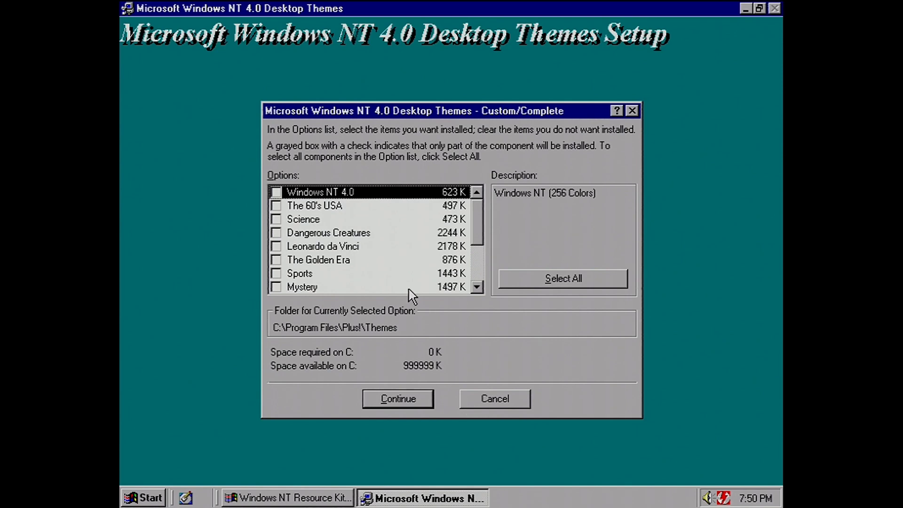
{"action": "left_click", "coordinate": [548, 279]}
{"action": "left_click", "coordinate": [393, 399]}
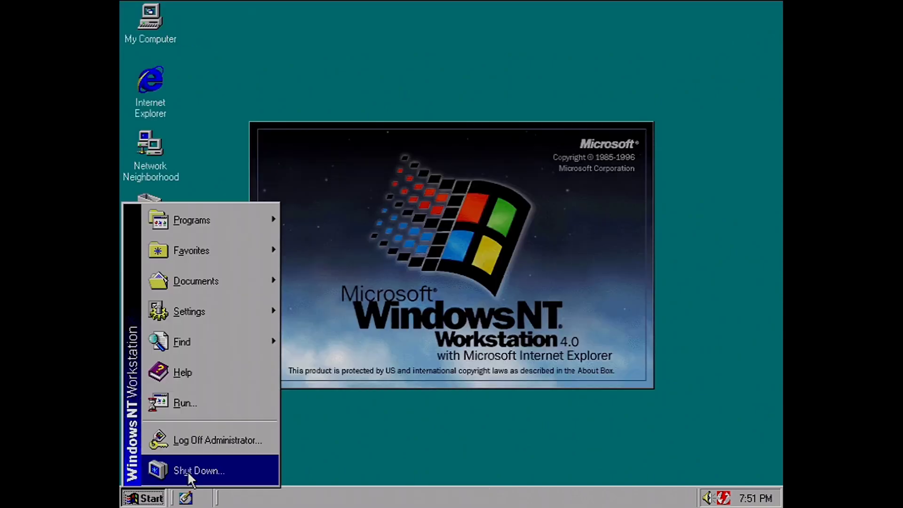
Restart Windows and launch Microsoft Desktops from the Resource Kit 4.0 Desktop Tools.
{"action": "left_click", "coordinate": [186, 468]}
{"action": "left_click", "coordinate": [383, 248]}
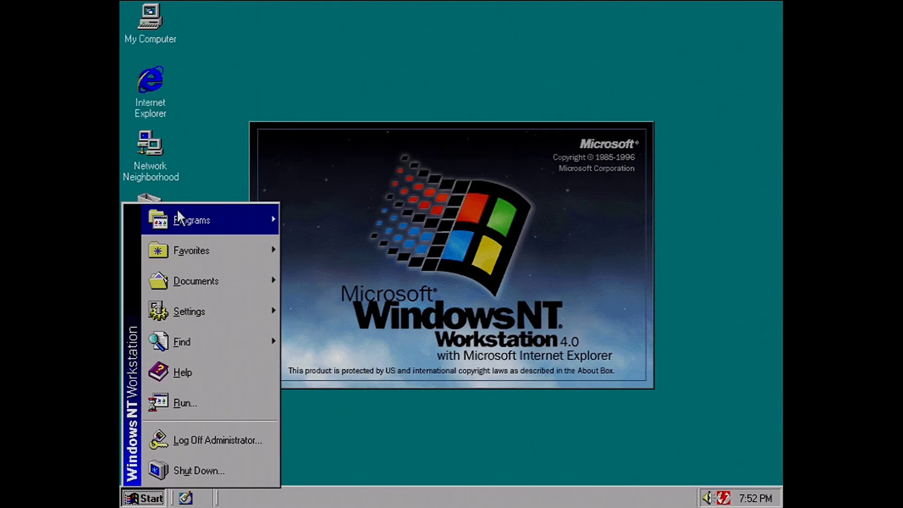
{"action": "mouse_move", "coordinate": [177, 207]}
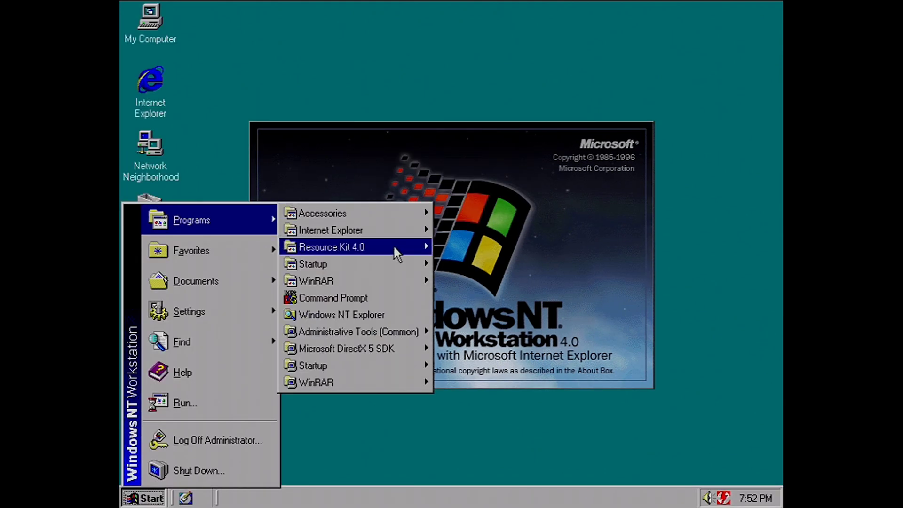
{"action": "mouse_move", "coordinate": [393, 246]}
{"action": "mouse_move", "coordinate": [517, 262]}
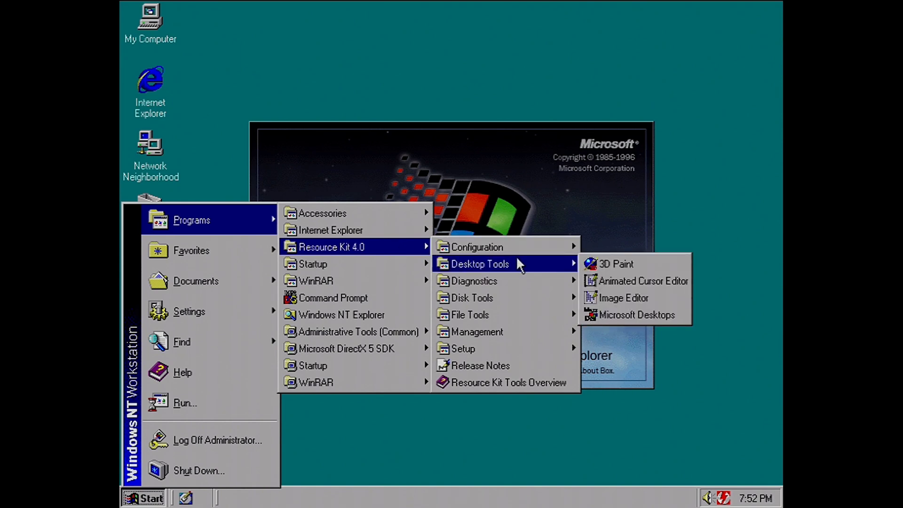
{"action": "left_click", "coordinate": [647, 315]}
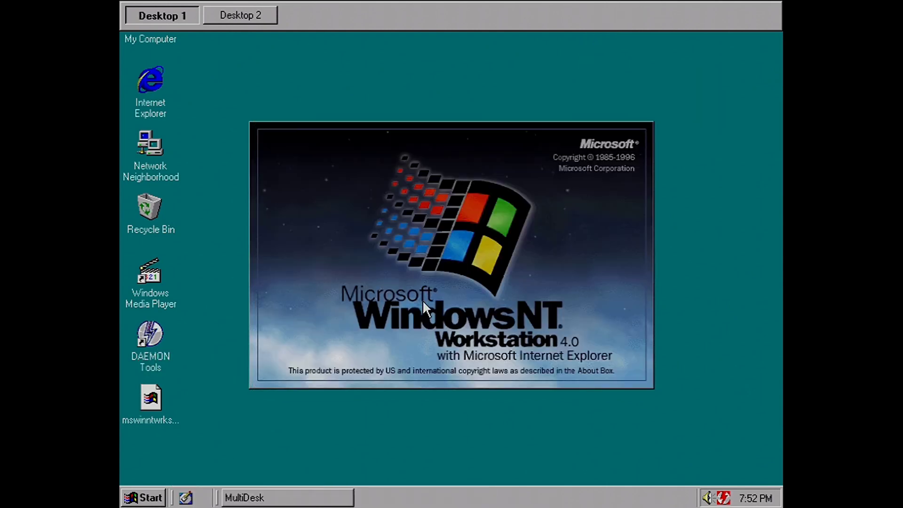
Run notepad on Desktop 1.
{"action": "left_click", "coordinate": [144, 497]}
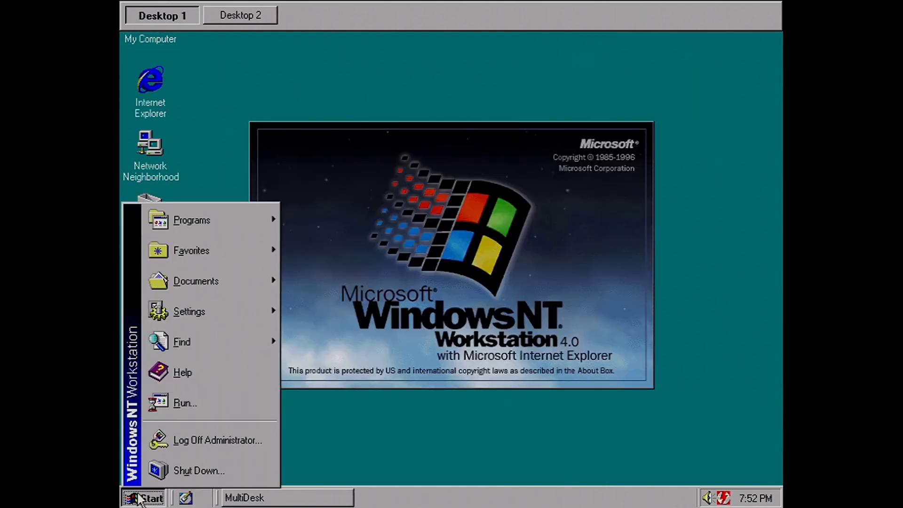
{"action": "left_click", "coordinate": [210, 390]}
{"action": "type", "text": "notepad"}
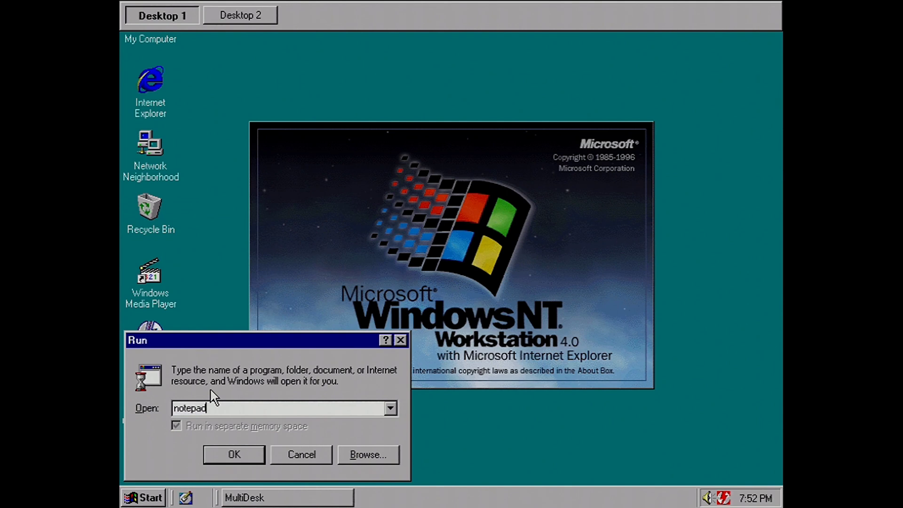
{"action": "key", "text": "Return"}
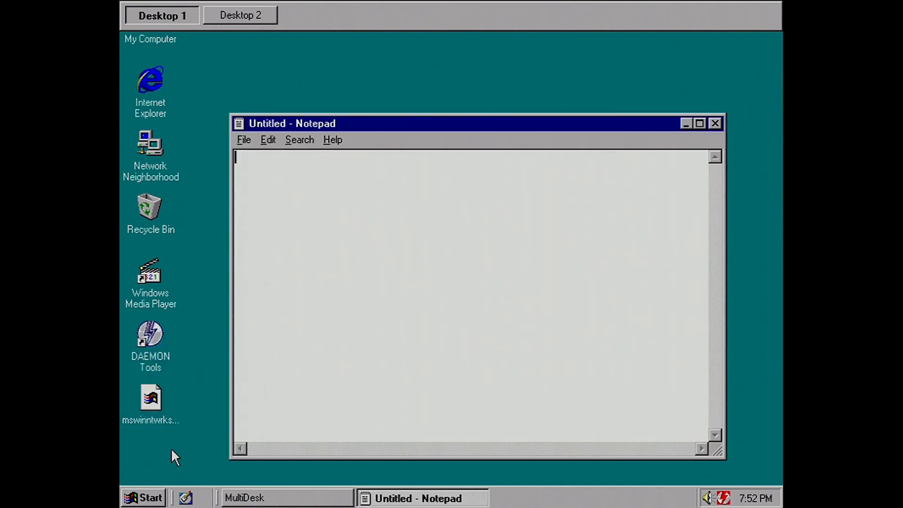
Switch to Desktop 2 and launch Solitaire there.
{"action": "left_click", "coordinate": [235, 15]}
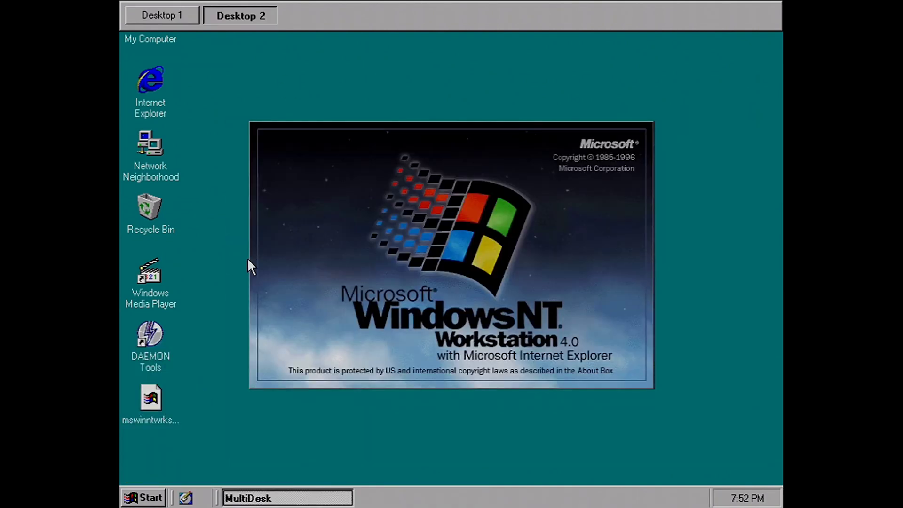
{"action": "key", "text": "ctrl+Escape"}
{"action": "type", "text": "rsol"}
{"action": "key", "text": "Return"}
Detach the MultiDesk bar in its horizontal layout.
{"action": "right_click", "coordinate": [495, 11]}
{"action": "mouse_move", "coordinate": [518, 93]}
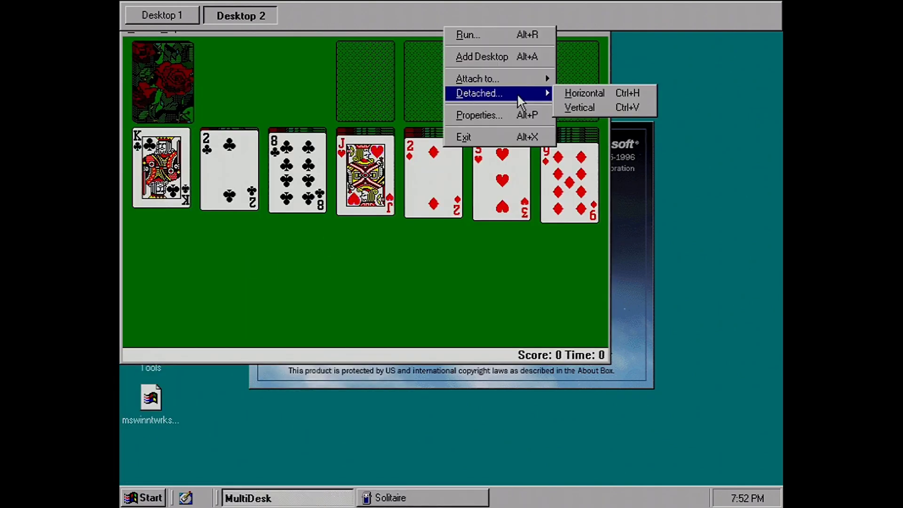
{"action": "left_click", "coordinate": [562, 93]}
{"action": "left_click", "coordinate": [404, 22]}
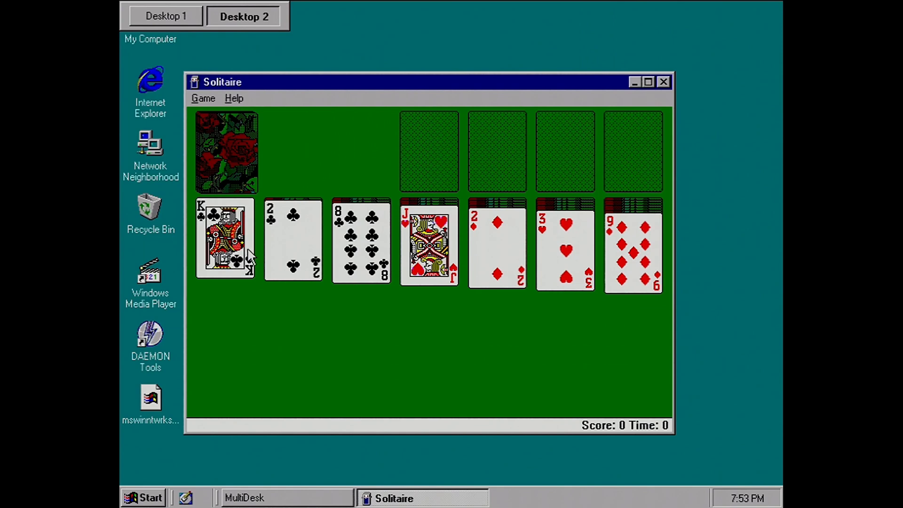
Return to Desktop 1, enter dlkfjslkfjlskdfj in the untitled Notepad document, and switch back to Desktop 2.
{"action": "left_click", "coordinate": [173, 17]}
{"action": "left_click", "coordinate": [353, 170]}
{"action": "type", "text": "dlkfjslkfjlskdfj"}
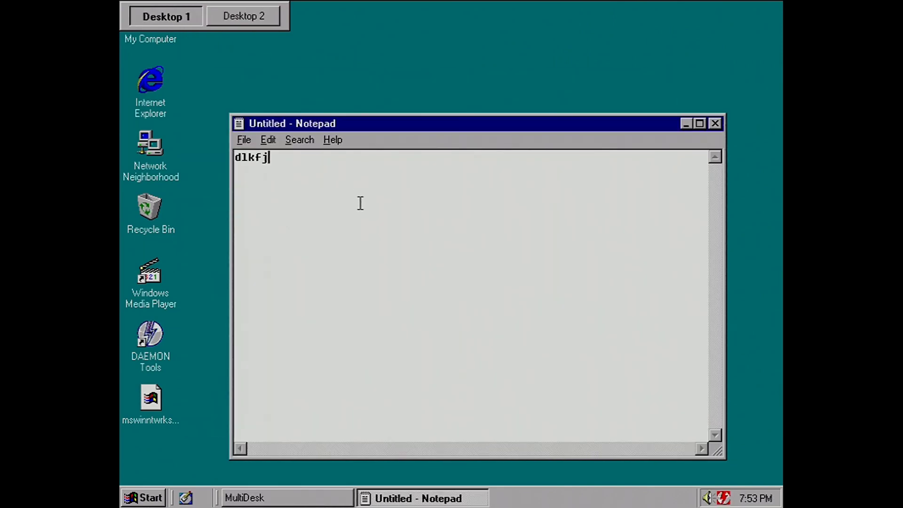
{"action": "left_click", "coordinate": [259, 22]}
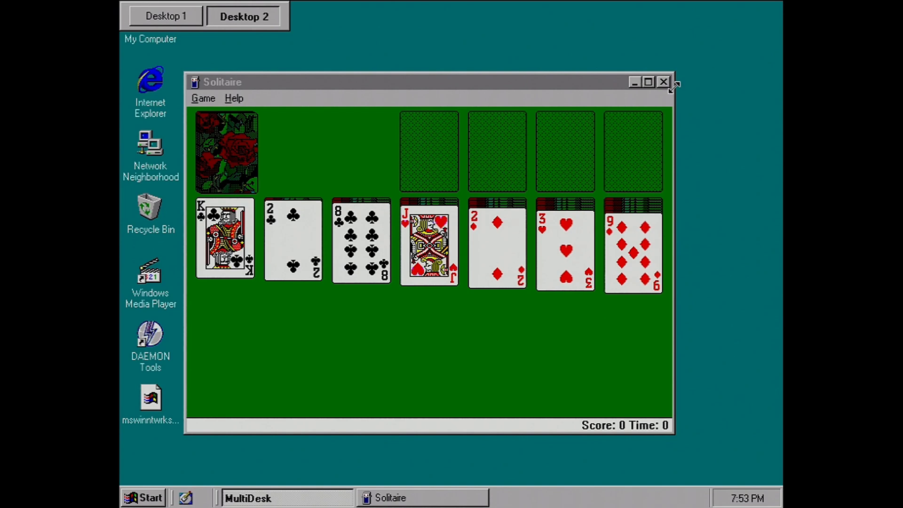
Close Solitaire on Desktop 2 and close Notepad on Desktop 1 without saving the text.
{"action": "left_click", "coordinate": [663, 82]}
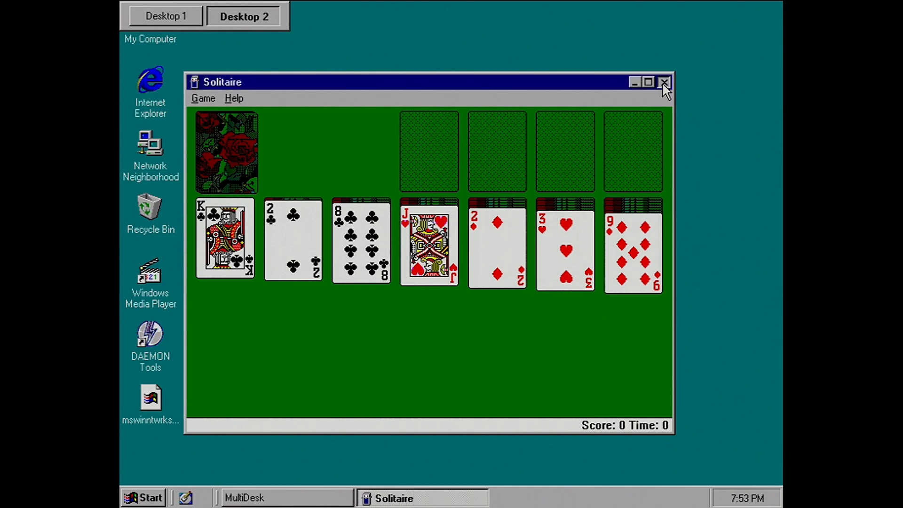
{"action": "left_click", "coordinate": [178, 23]}
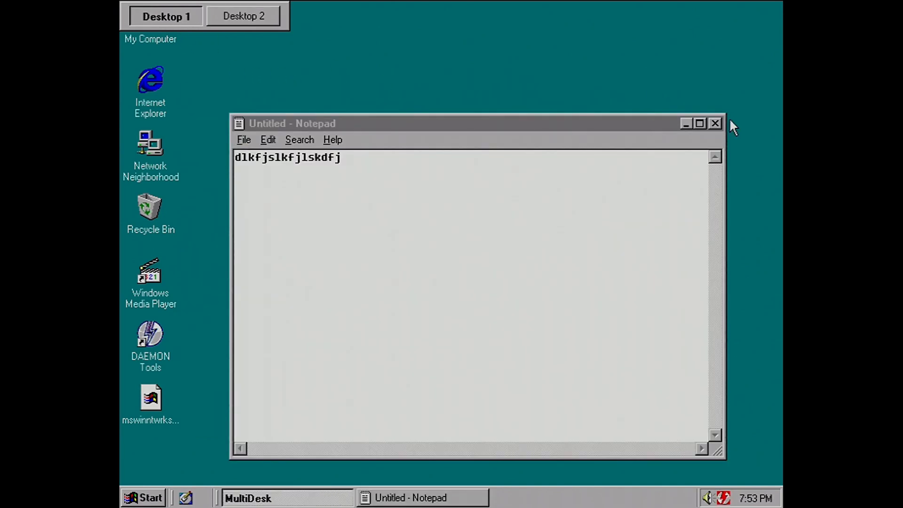
{"action": "left_click", "coordinate": [716, 124]}
{"action": "left_click", "coordinate": [456, 293]}
Open Control Panel and enable auto logon for the Administrator account with the Resource Kit's Auto Logon Setter, leaving the password field empty.
{"action": "left_click", "coordinate": [143, 498]}
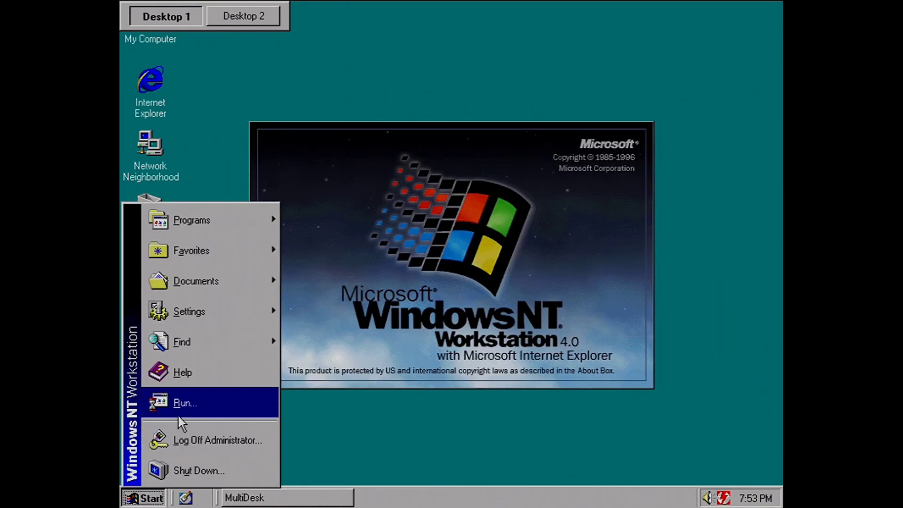
{"action": "left_click", "coordinate": [315, 309]}
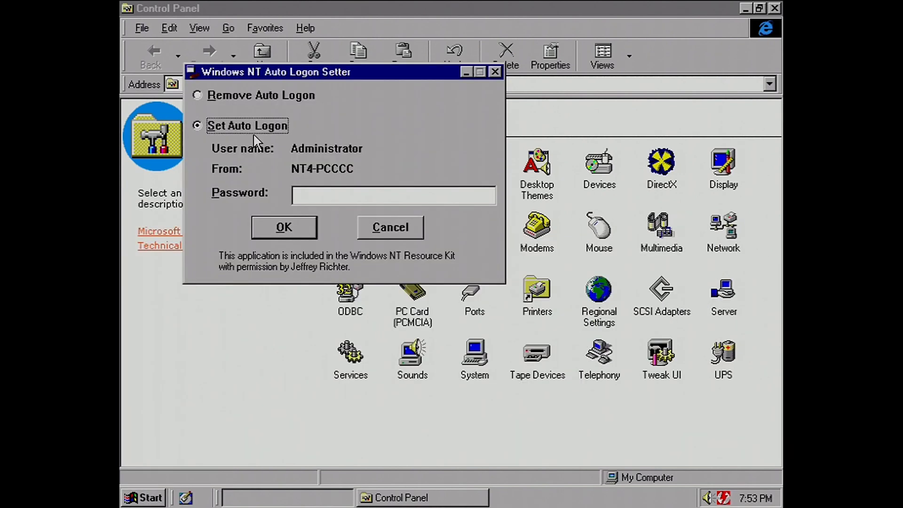
{"action": "left_click", "coordinate": [312, 197]}
{"action": "left_click", "coordinate": [298, 224]}
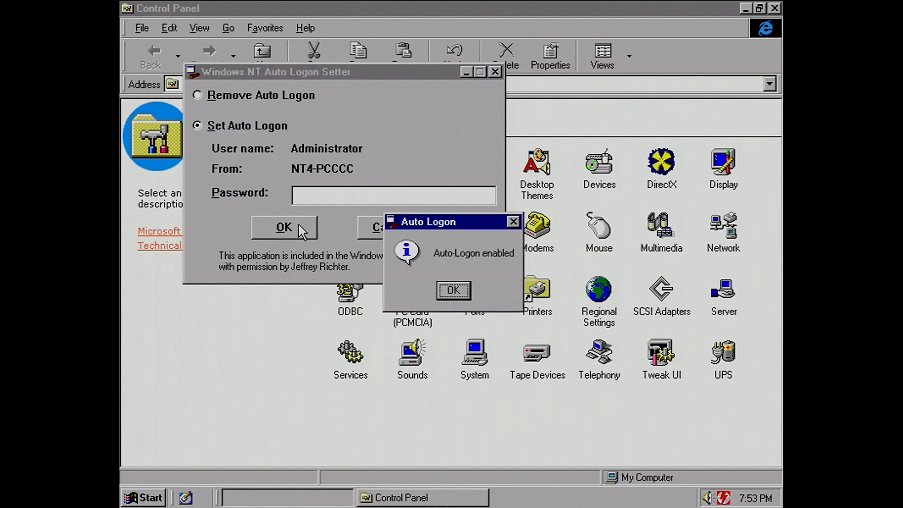
{"action": "left_click", "coordinate": [459, 282]}
Preview the screen saver of the Space (256 Color) theme in Desktop Themes.
{"action": "left_click", "coordinate": [144, 498]}
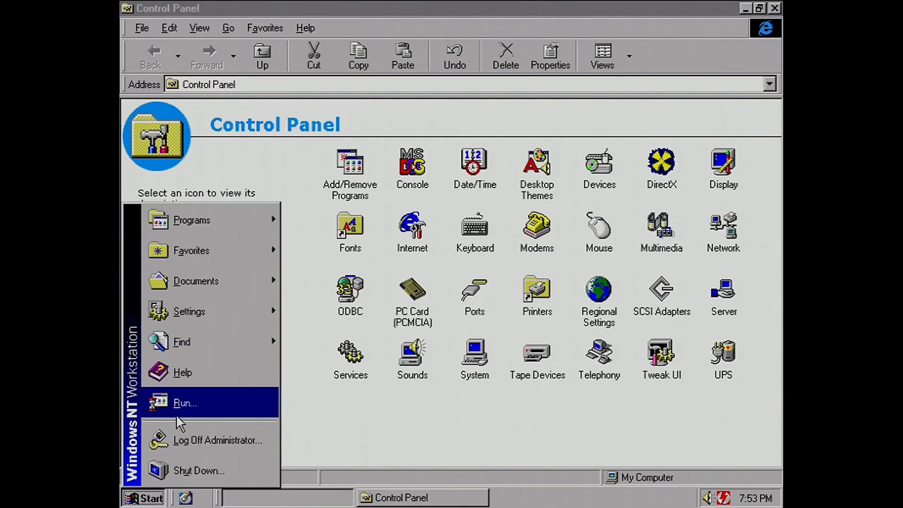
{"action": "mouse_move", "coordinate": [261, 222]}
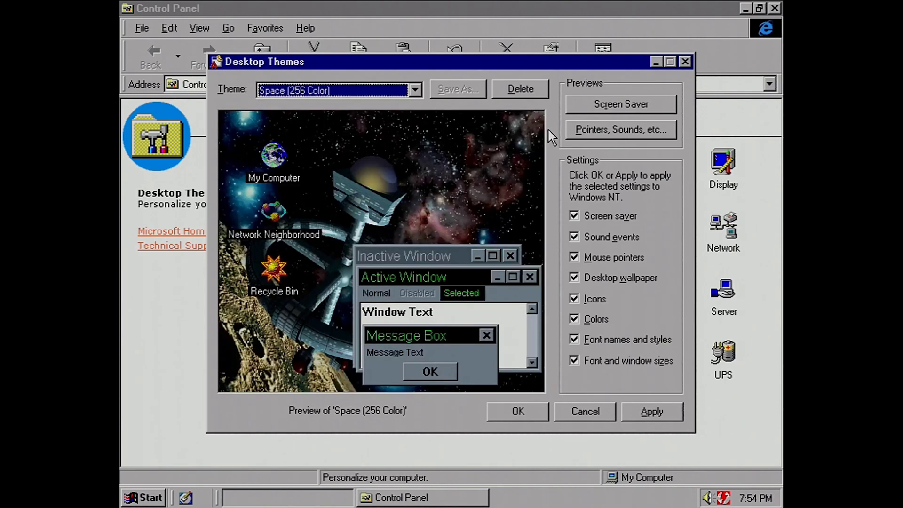
{"action": "left_click", "coordinate": [612, 104]}
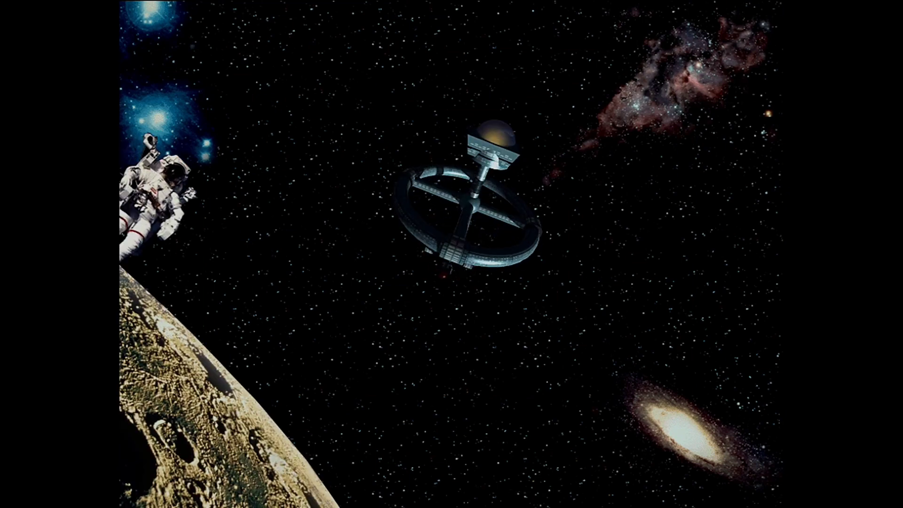
{"action": "mouse_move", "coordinate": [496, 107]}
Apply the Windows NT 4.0 (256 color) theme after previewing its screen saver, and close Control Panel.
{"action": "left_click", "coordinate": [400, 90]}
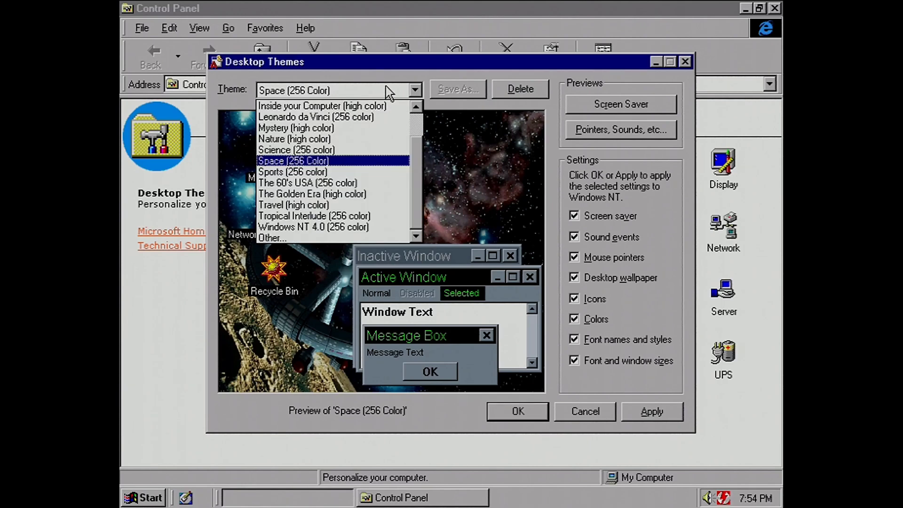
{"action": "left_click", "coordinate": [364, 218]}
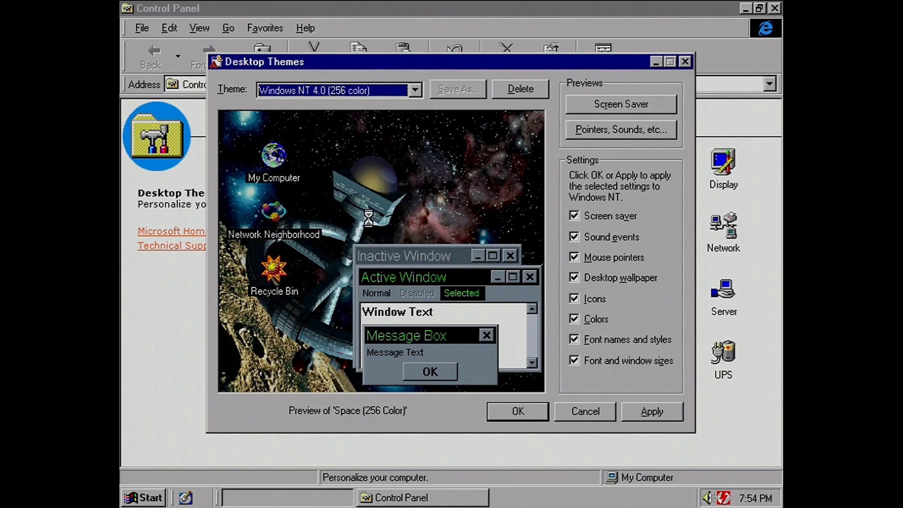
{"action": "left_click", "coordinate": [630, 104]}
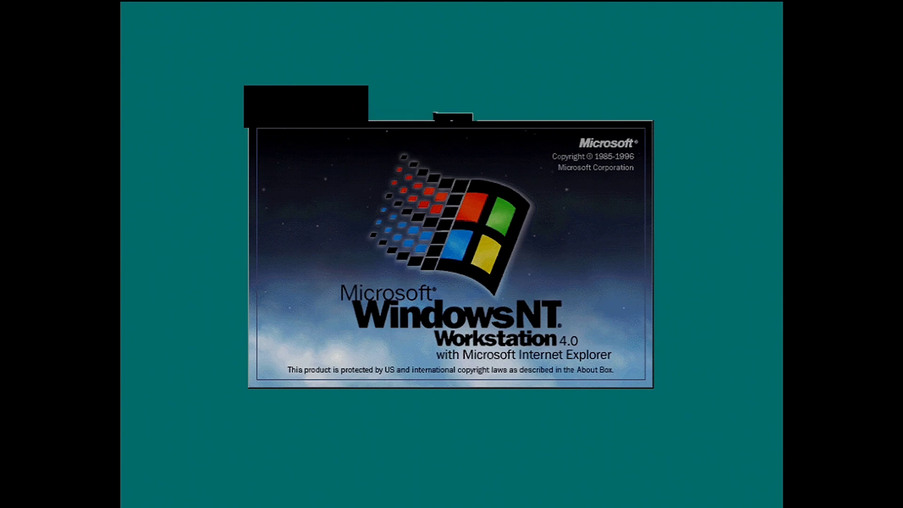
{"action": "mouse_move", "coordinate": [509, 419]}
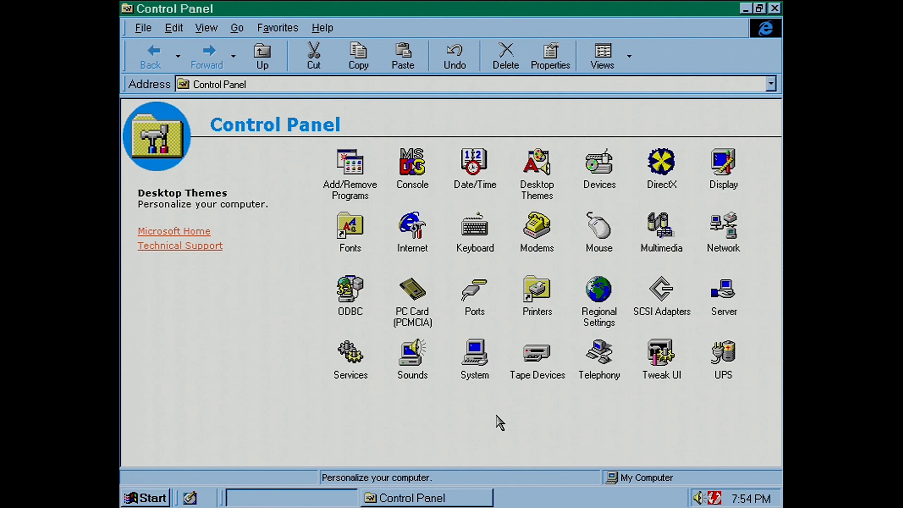
{"action": "left_click", "coordinate": [775, 8]}
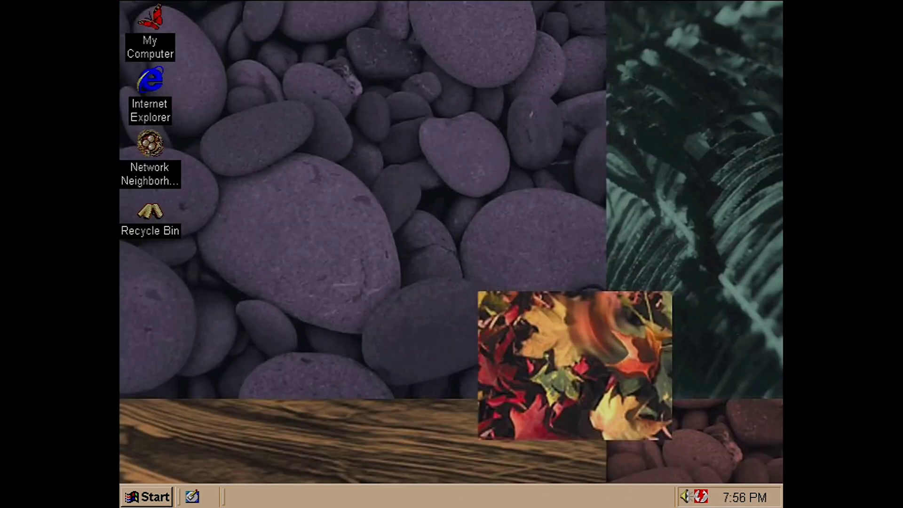
Launch 3D Pinball from the installed games and start a new game.
{"action": "left_click", "coordinate": [147, 497]}
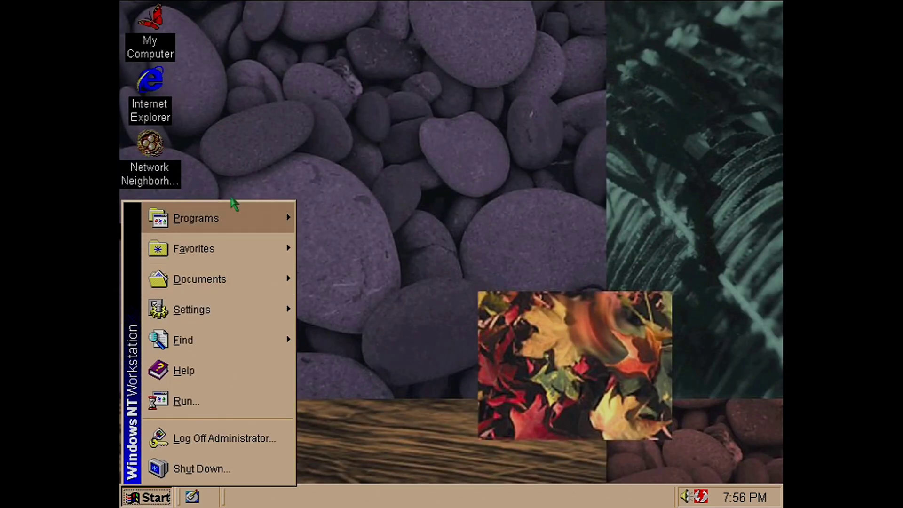
{"action": "mouse_move", "coordinate": [234, 207]}
{"action": "mouse_move", "coordinate": [343, 212]}
{"action": "mouse_move", "coordinate": [581, 217]}
{"action": "left_click", "coordinate": [625, 244]}
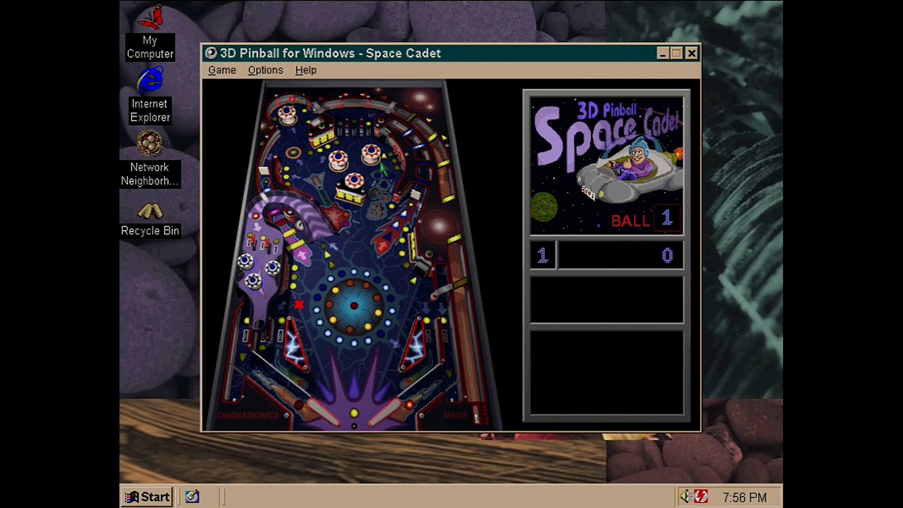
{"action": "key", "text": "F2"}
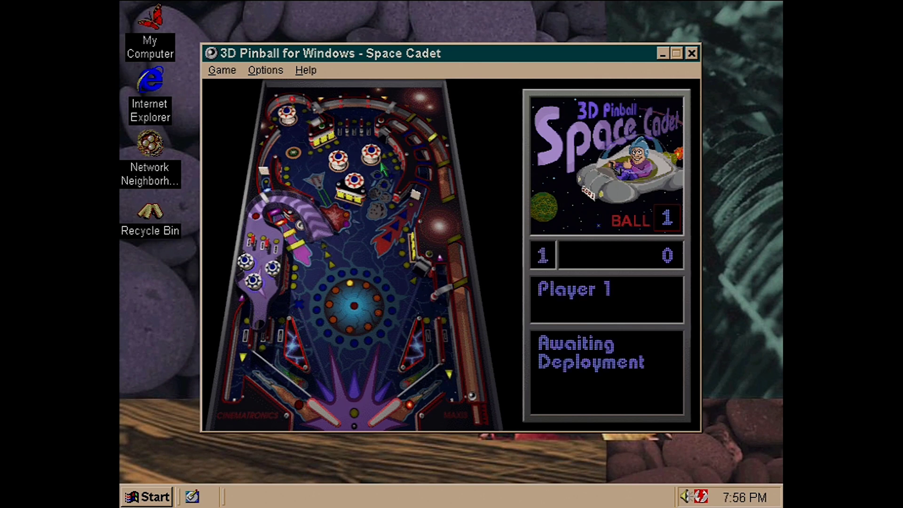
Play the first Space Cadet ball, using both flippers to keep it in play.
{"action": "key", "text": "slash"}
{"action": "key", "text": "z"}
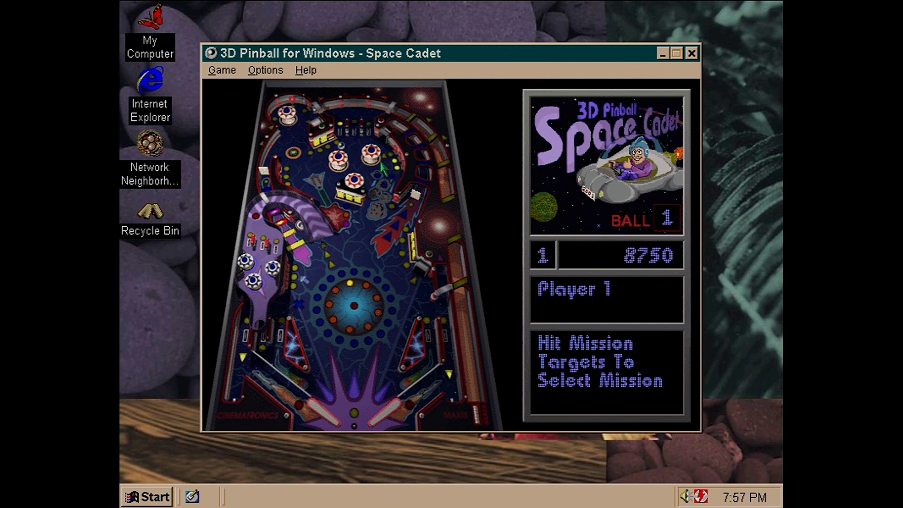
{"action": "key", "text": "slash"}
{"action": "key", "text": "z"}
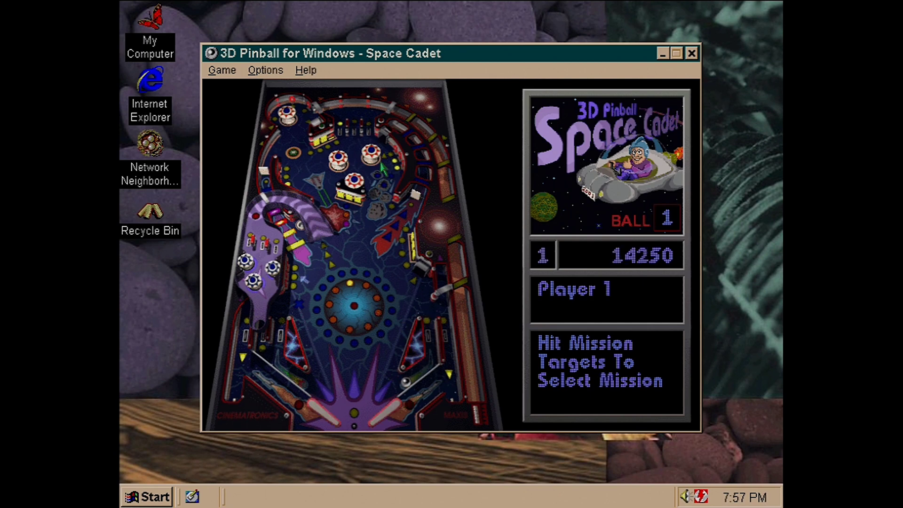
{"action": "key", "text": "slash"}
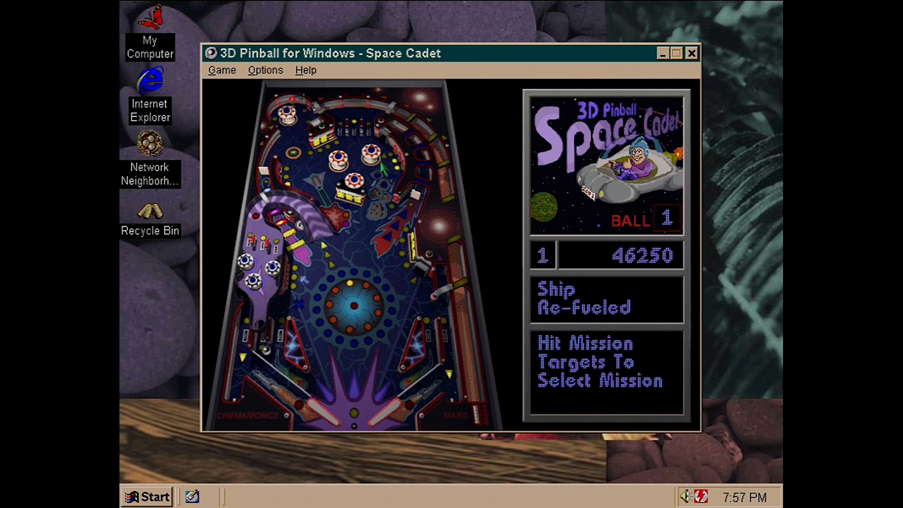
{"action": "key", "text": "z"}
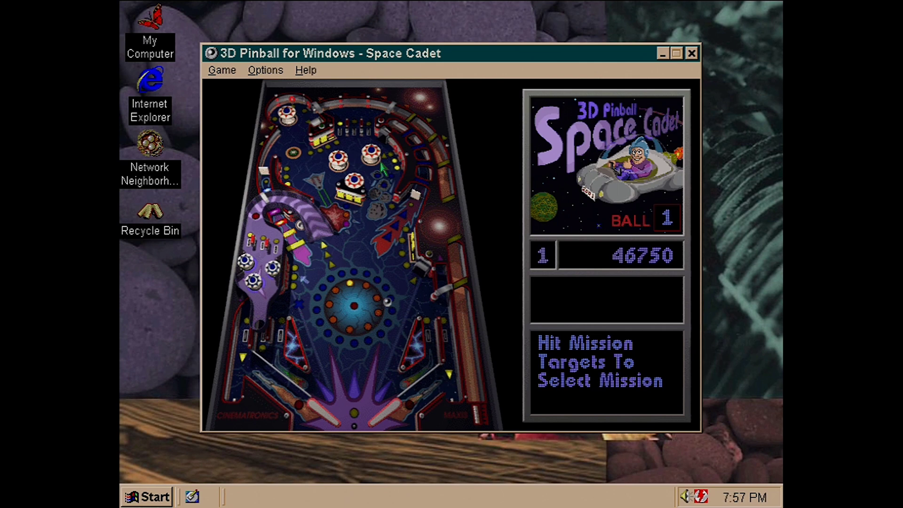
{"action": "key", "text": "z"}
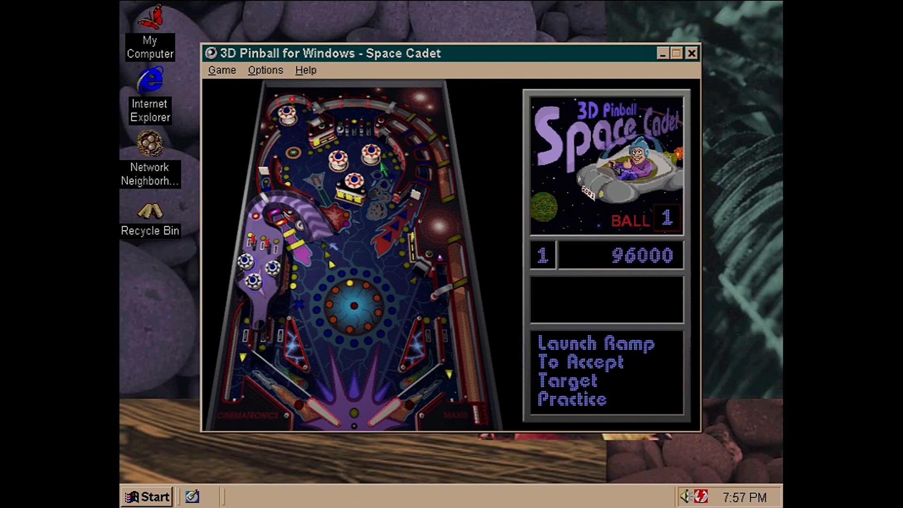
{"action": "key", "text": "slash"}
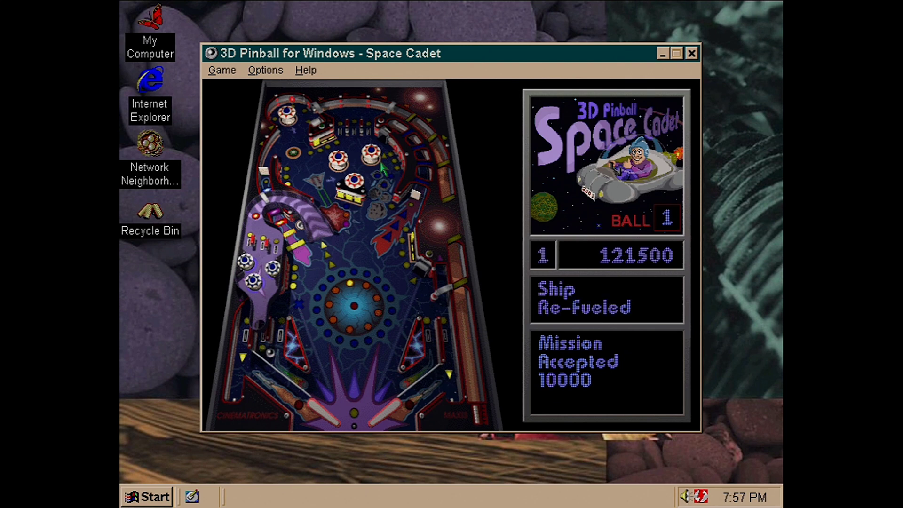
{"action": "key", "text": "z"}
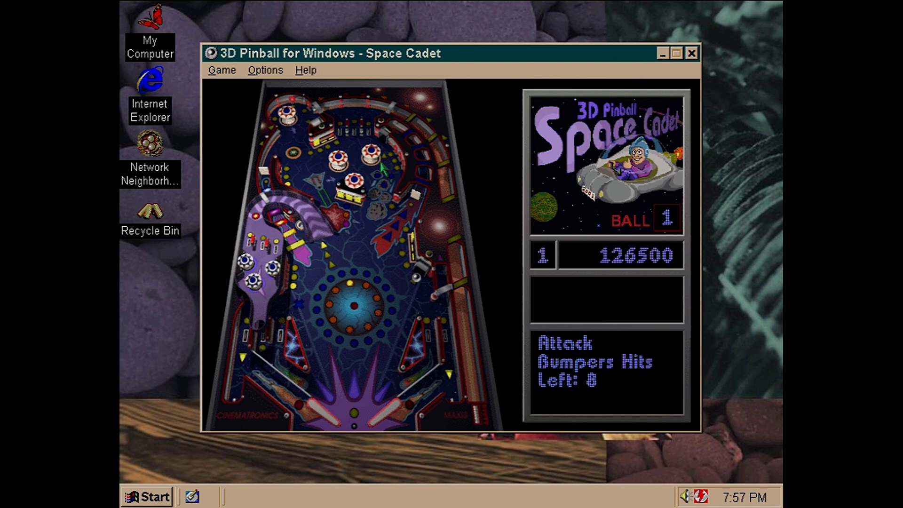